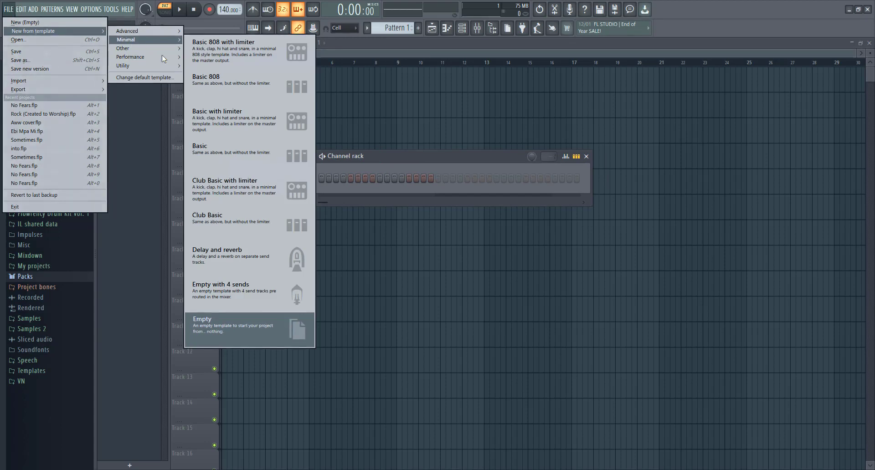
Step: Create a new project from the Basic template in the Minimal category and reposition the Channel rack
click(219, 146)
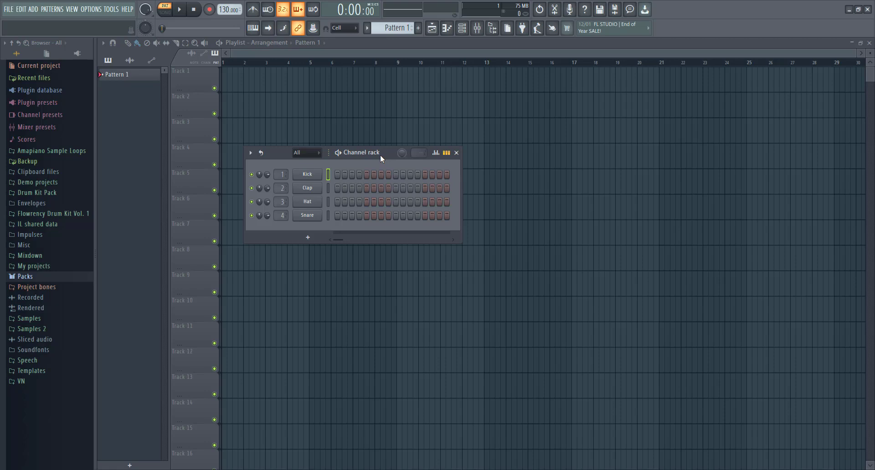
drag(371, 154, 417, 155)
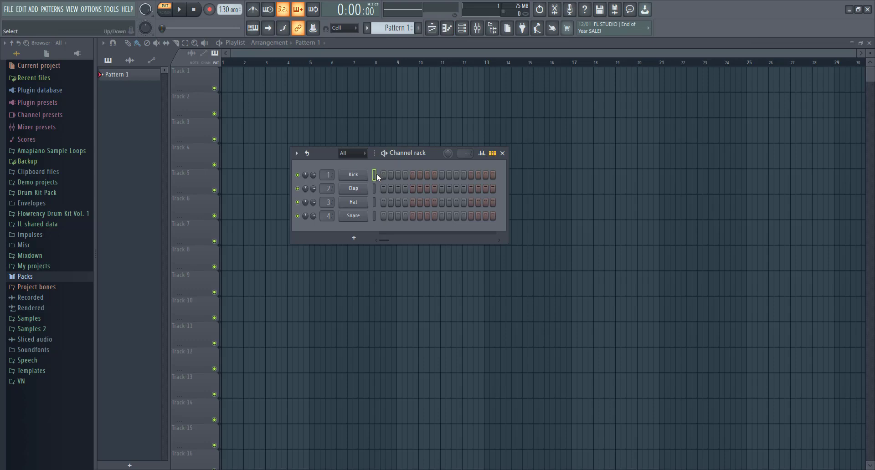
Step: Open the Piano roll for the Kick channel and view the C4 to C6 note range
click(448, 29)
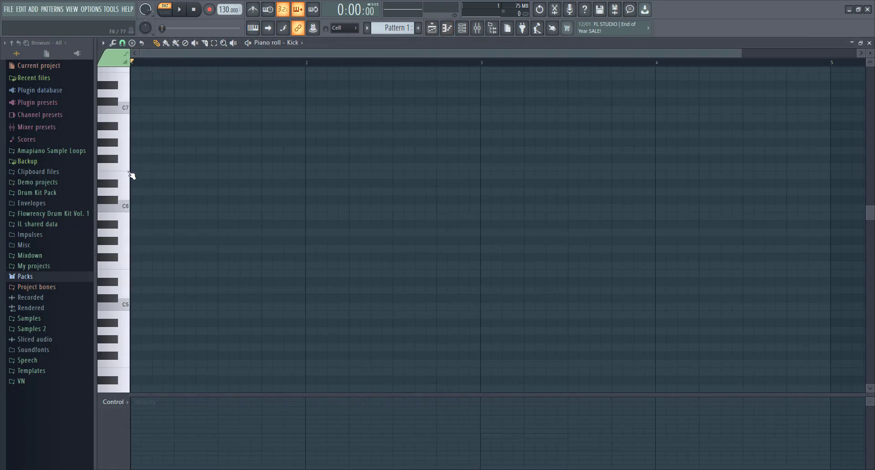
scroll(142, 224, down, 2)
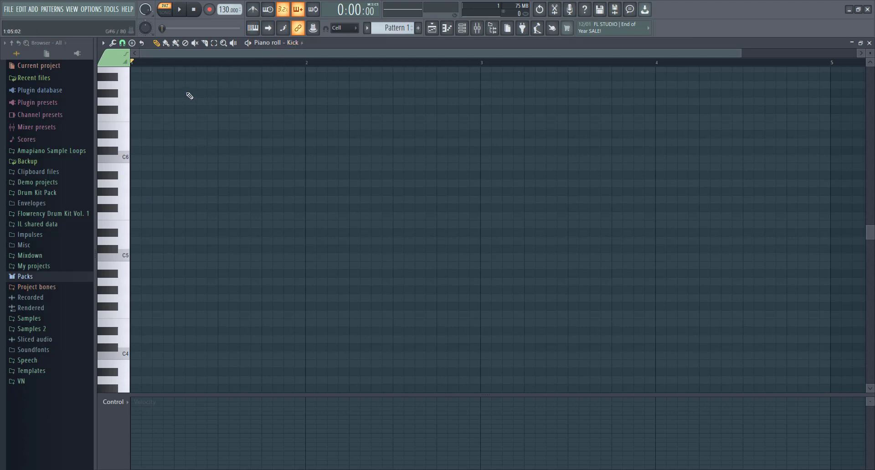
scroll(294, 43, down, 1)
Step: Switch the Piano roll's target channel to Kick and then Clap, and check the selection in the Channel rack
click(300, 46)
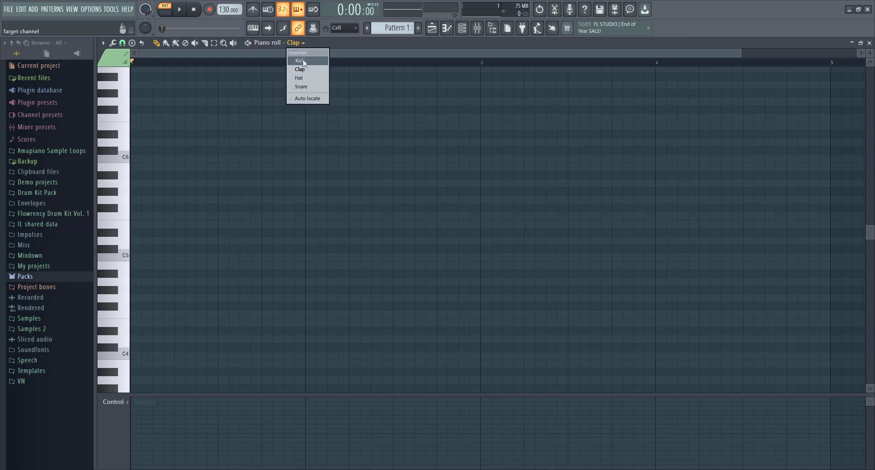
click(302, 60)
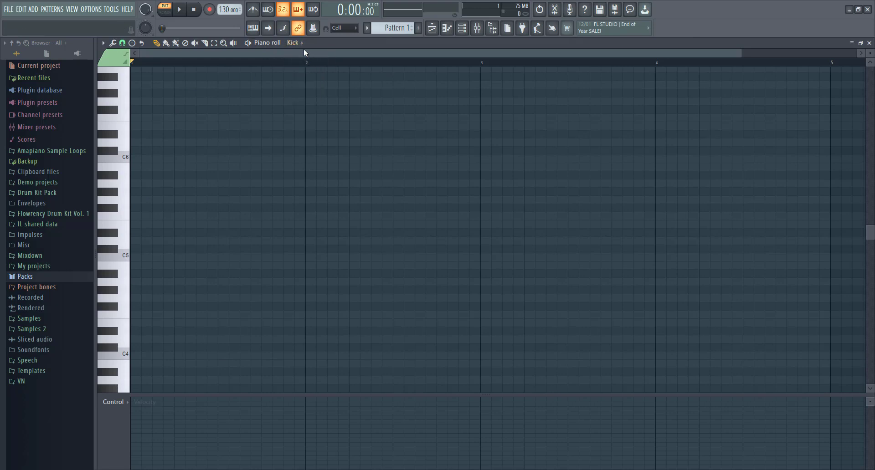
click(303, 44)
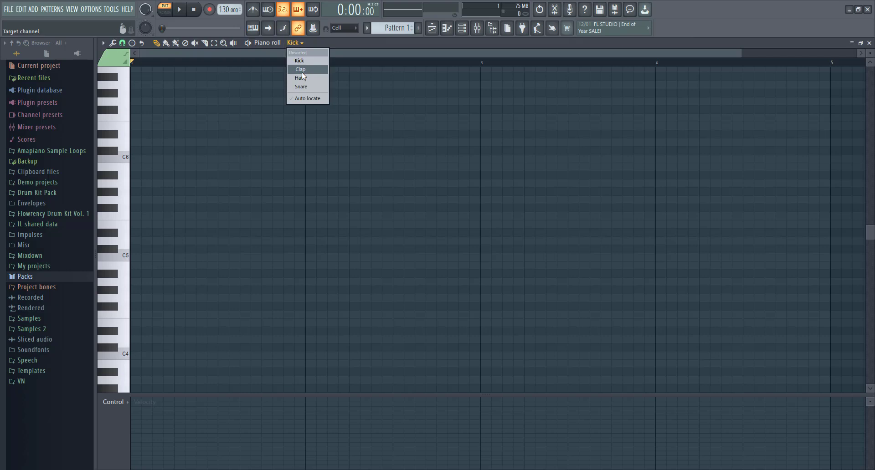
click(302, 71)
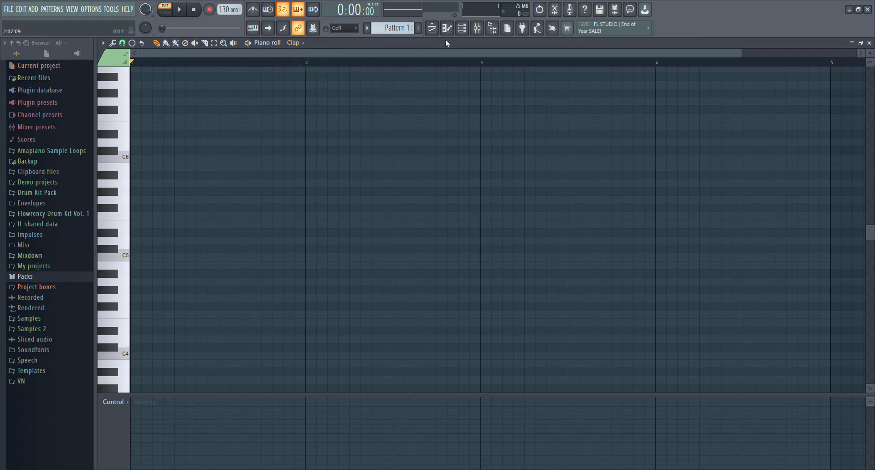
click(464, 30)
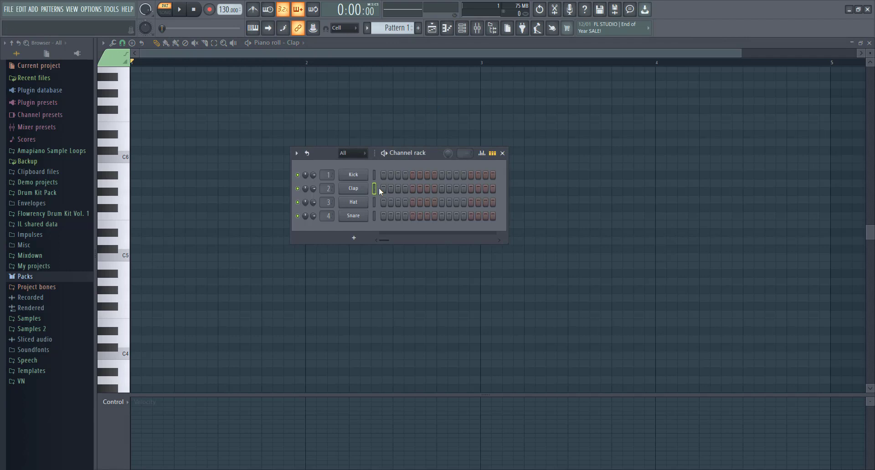
Step: Switch the Piano roll's target channel to Hat and check the selection in the Channel rack
click(304, 44)
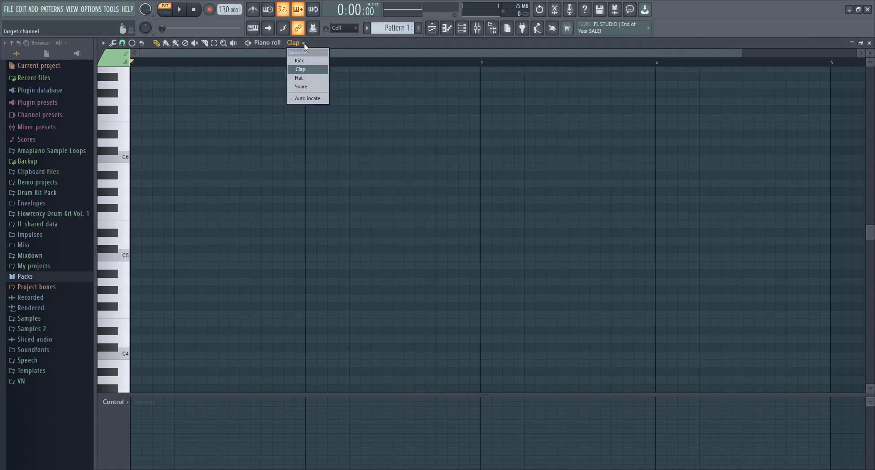
click(304, 79)
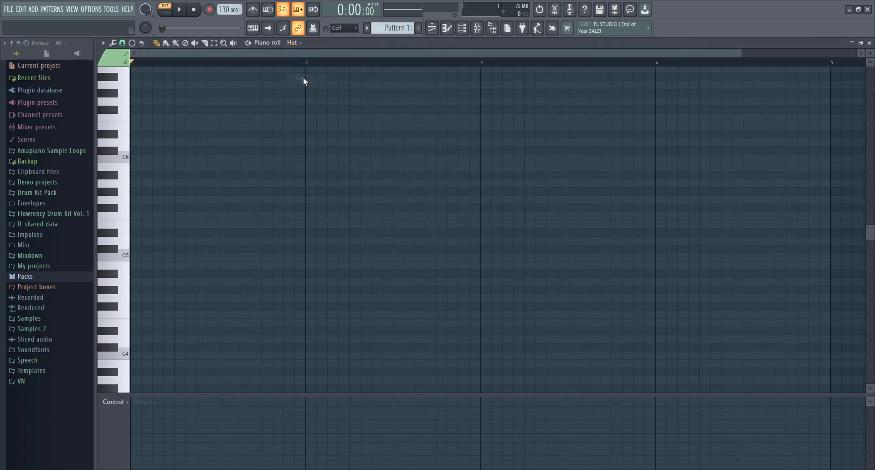
click(461, 28)
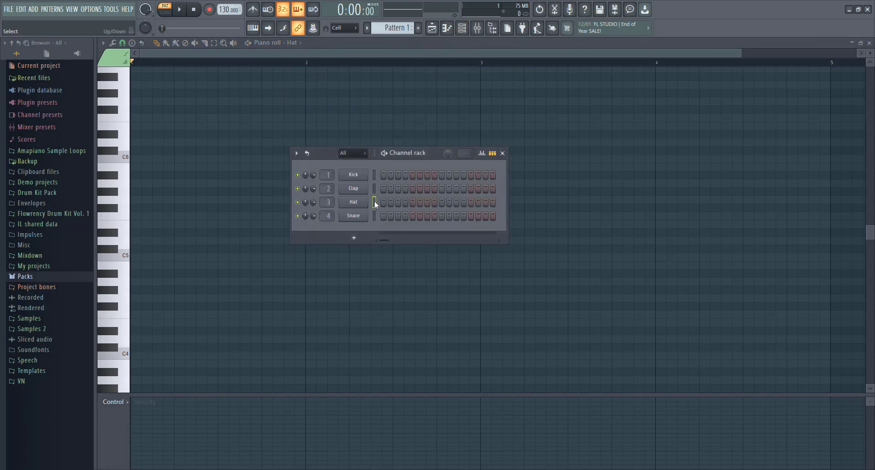
Step: Switch the Piano roll's target channel to Snare, check it in the Channel rack, and close the Piano roll
click(295, 42)
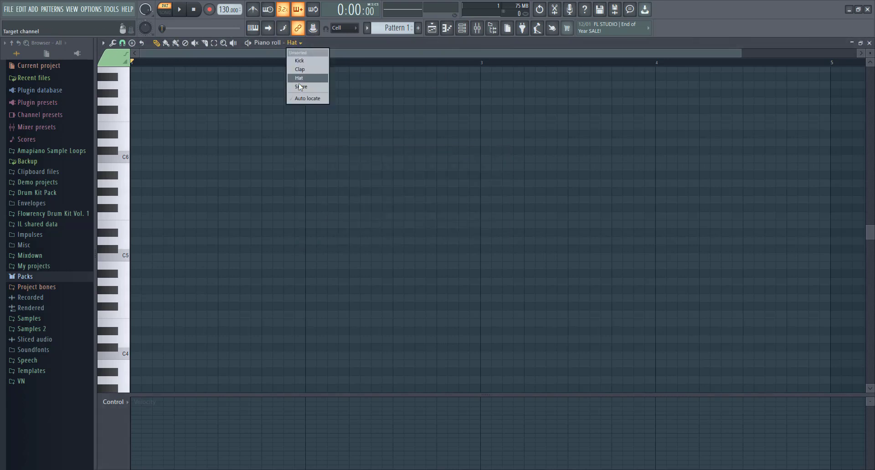
click(301, 86)
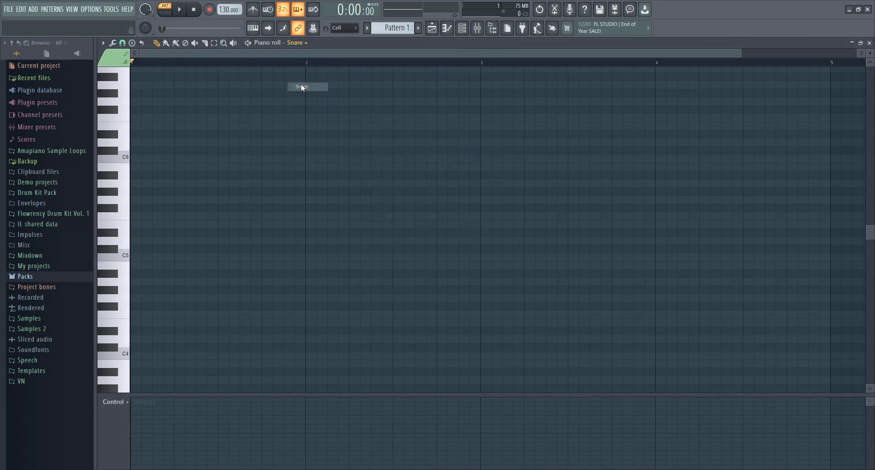
click(306, 44)
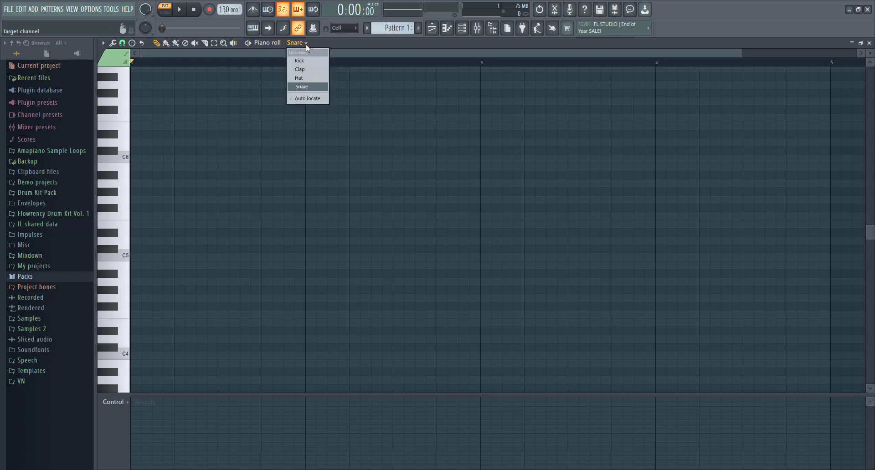
click(463, 29)
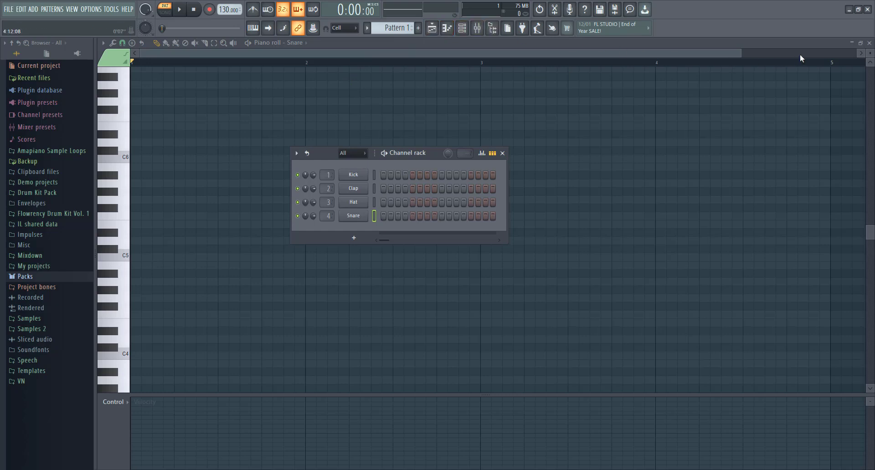
click(869, 43)
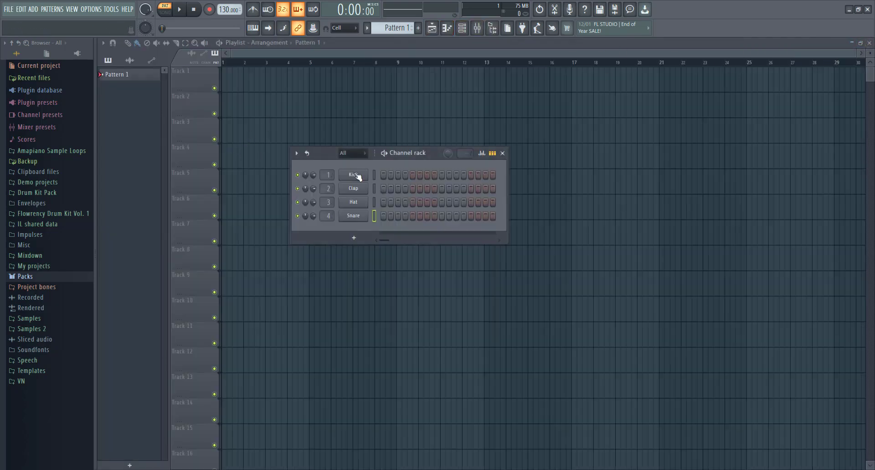
Step: Move the Channel rack higher, view the Kick channel's Piano roll from it, and close the Piano roll
drag(417, 153, 384, 106)
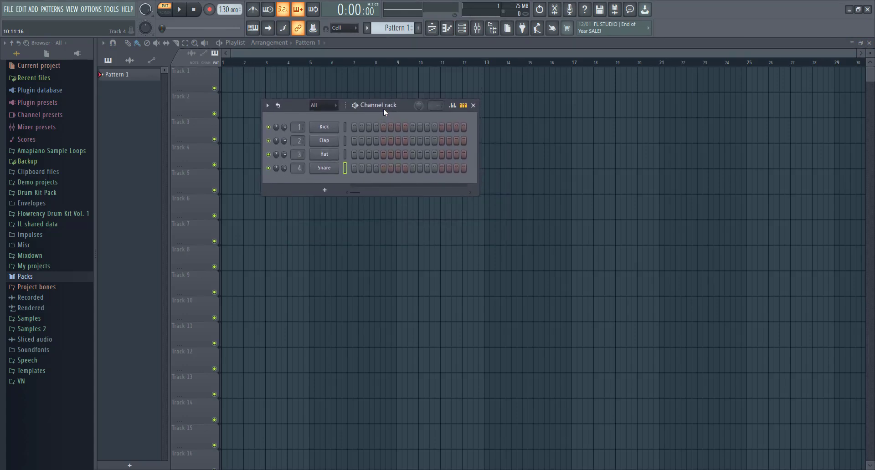
right_click(324, 129)
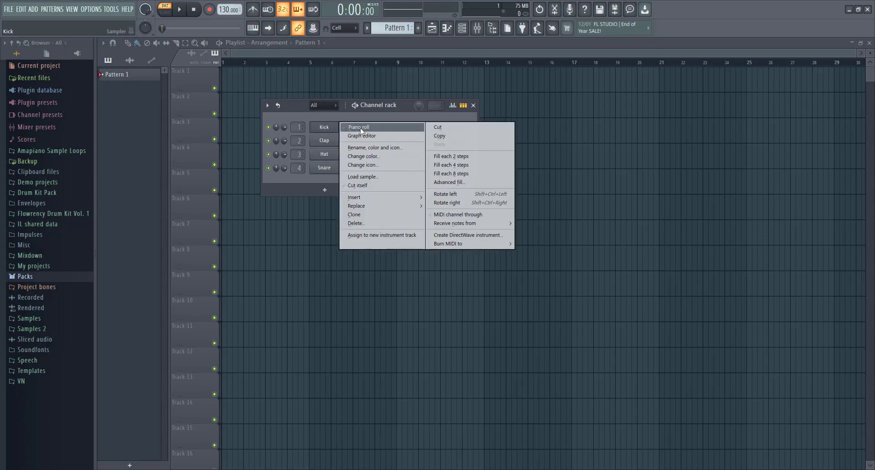
click(360, 128)
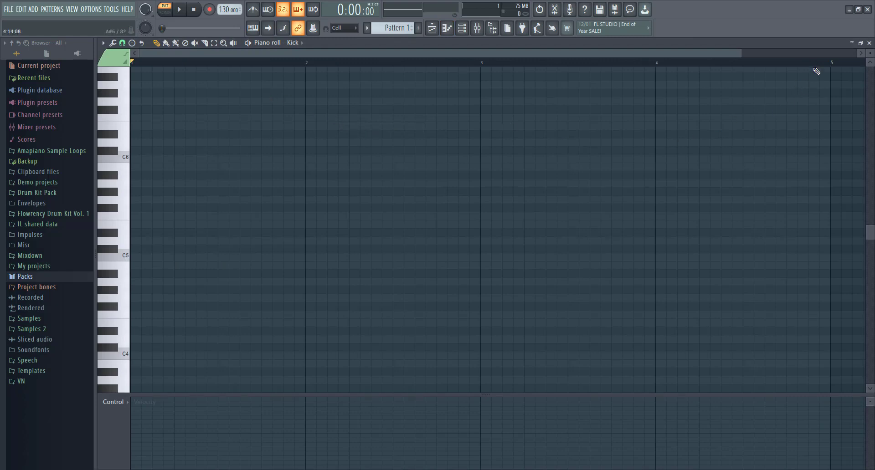
click(869, 42)
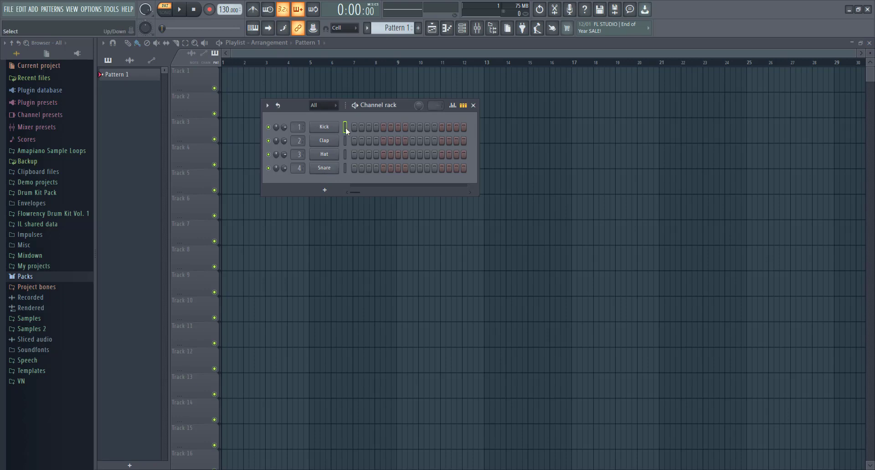
Step: View the Snare channel's Piano roll with the Channel rack over it, then close both windows
right_click(331, 171)
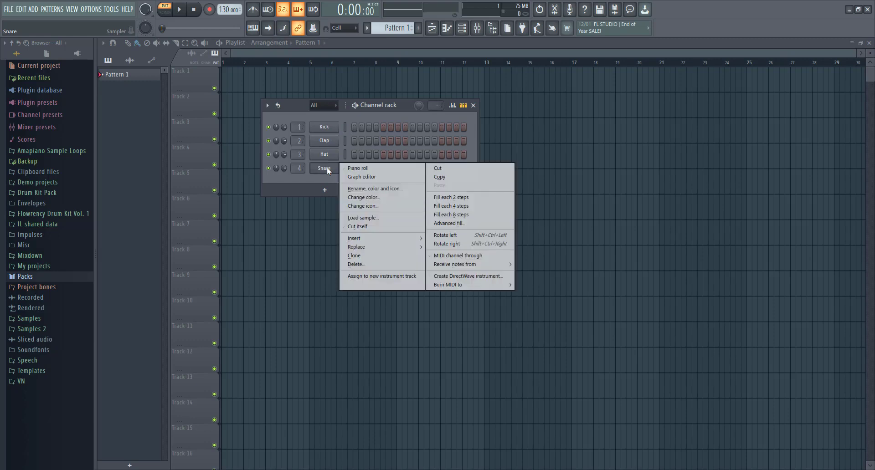
click(354, 169)
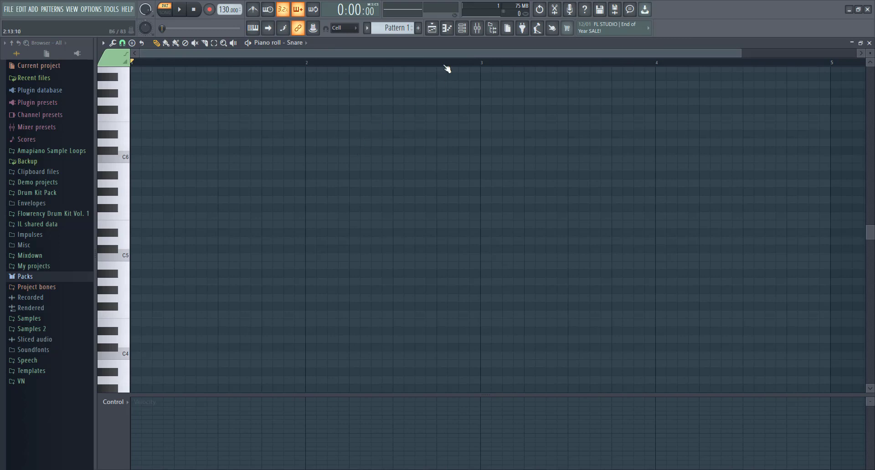
click(462, 28)
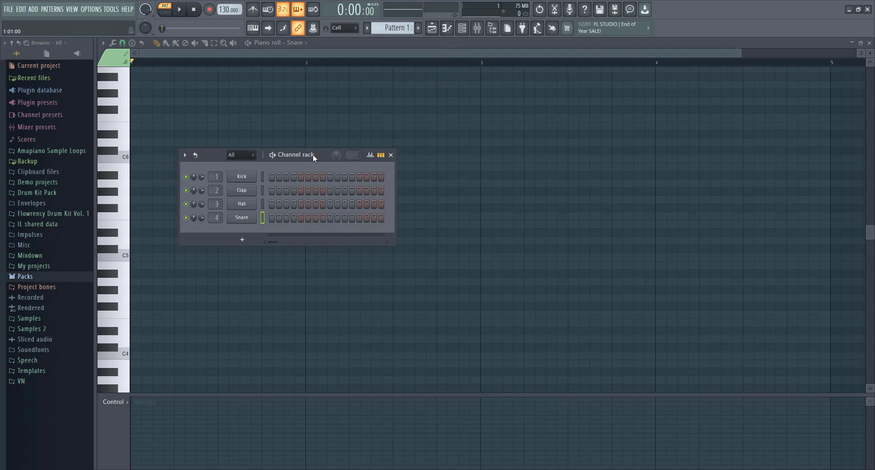
drag(313, 155, 318, 176)
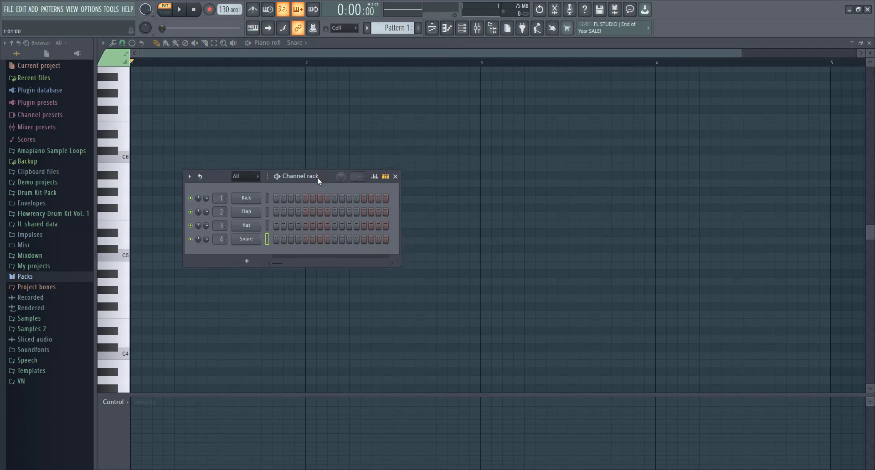
drag(317, 177, 337, 118)
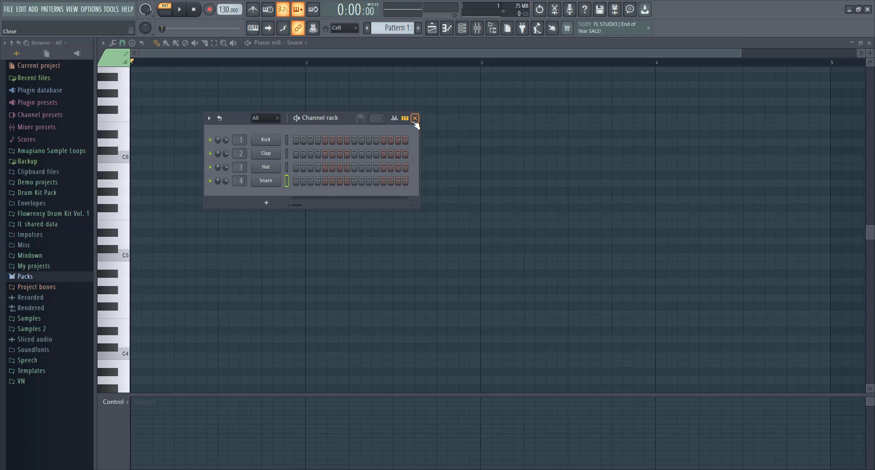
click(415, 119)
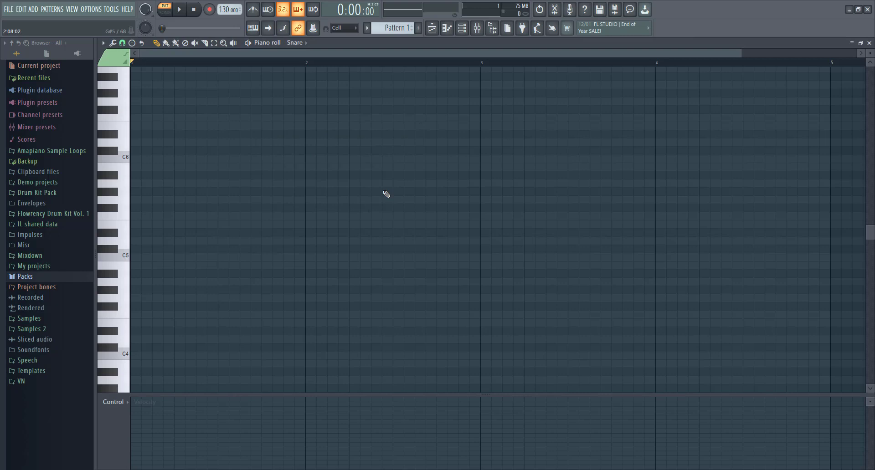
click(869, 42)
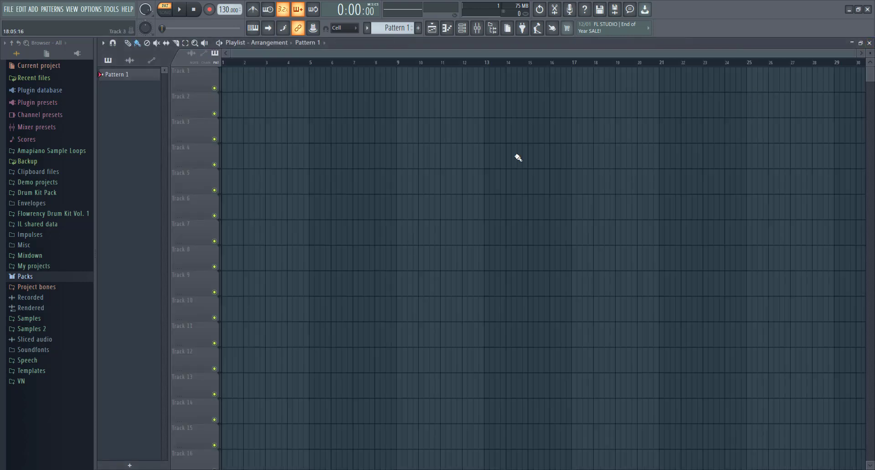
Step: Add a Fruity DX10 synth channel to the Channel rack and audition a note on its keyboard
click(462, 30)
click(272, 205)
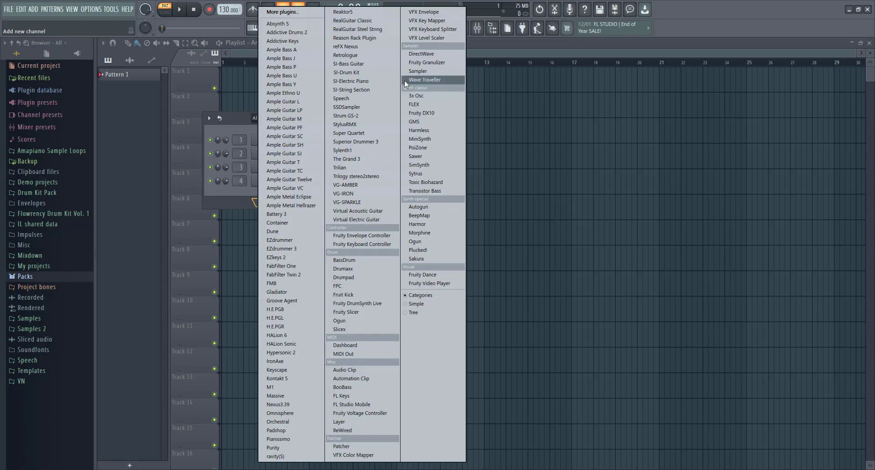
click(416, 114)
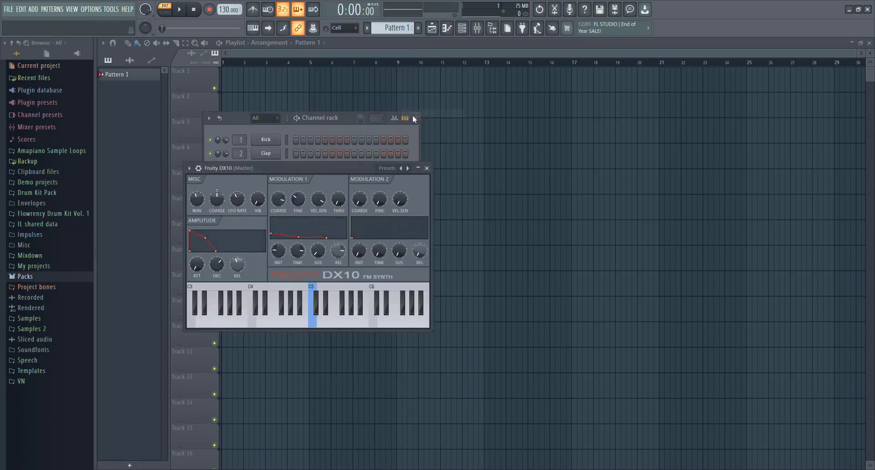
click(318, 311)
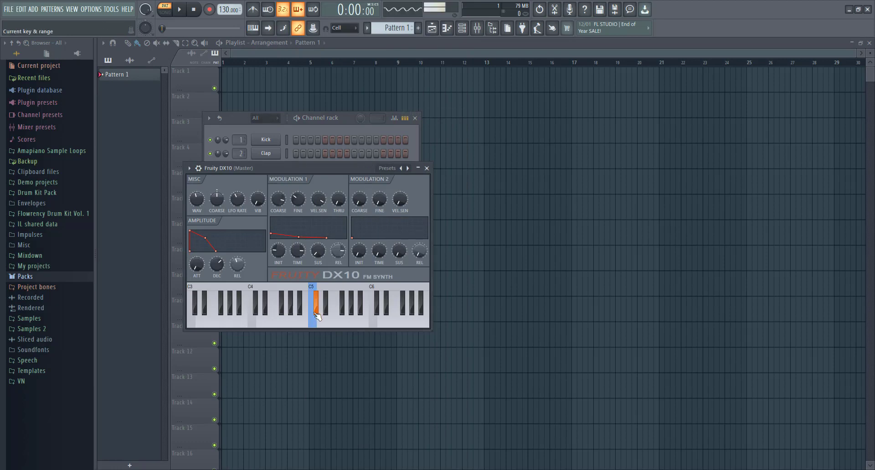
Step: Open the Piano roll for the Fruity DX10 channel and fit more bars into the view
click(345, 122)
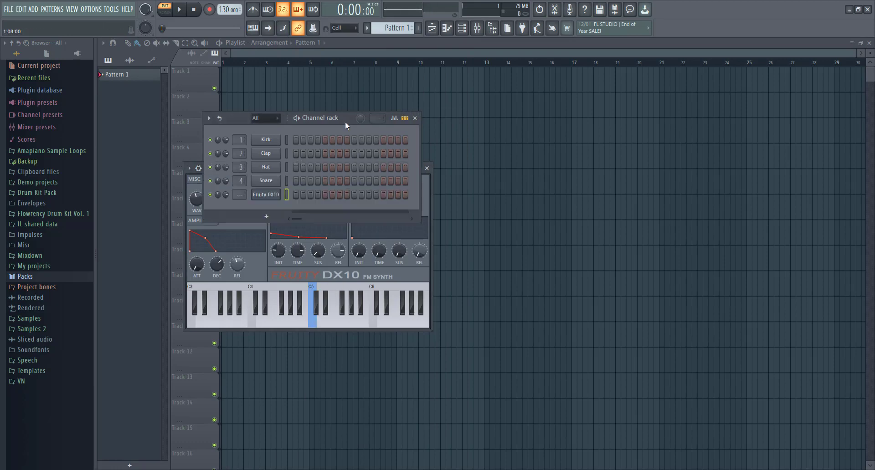
right_click(276, 193)
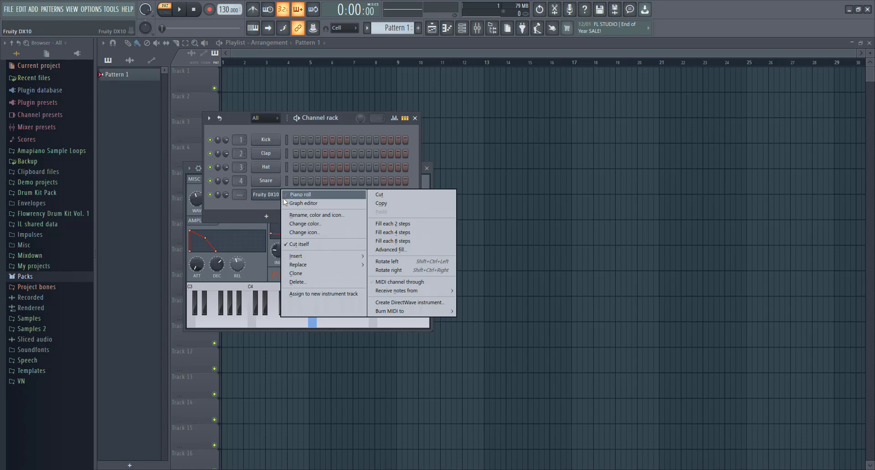
click(304, 195)
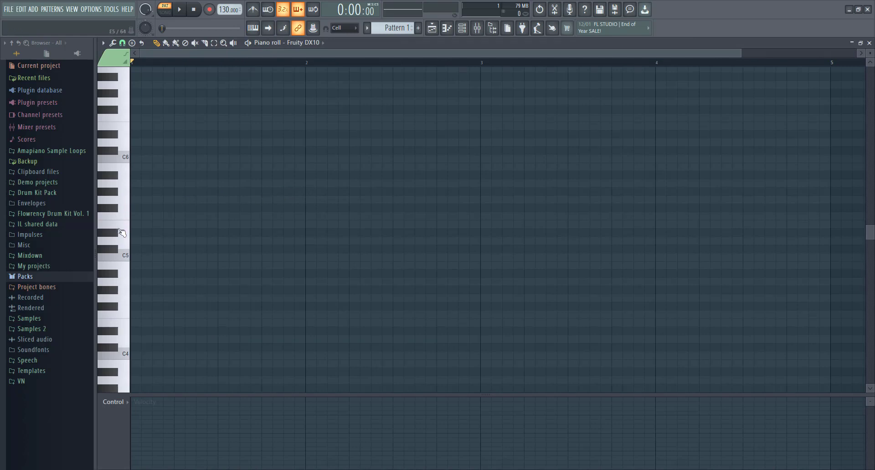
scroll(213, 253, down, 1)
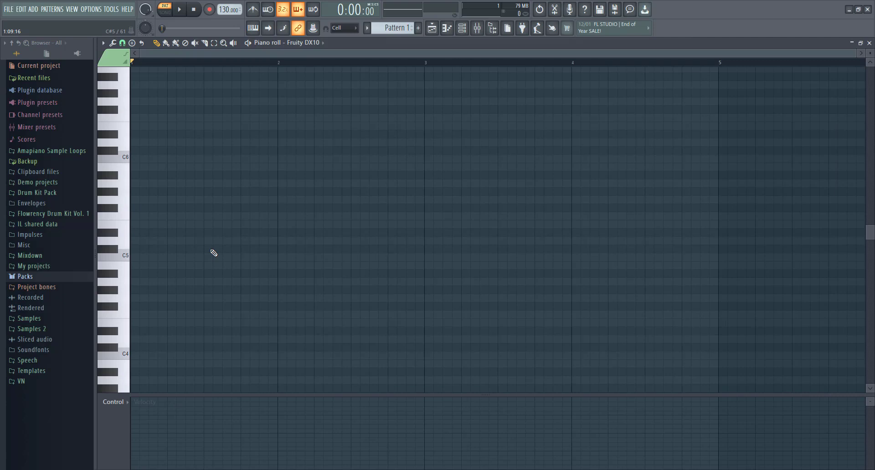
Step: Enter one-bar chords in the first two bars: C5, E5 and G5 in bar 1, and F5, A5 and C6 in bar 2
click(136, 261)
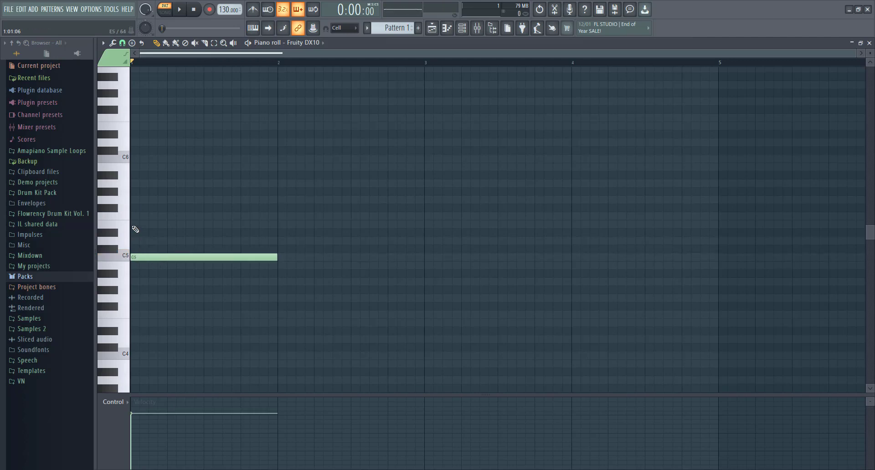
click(135, 224)
click(132, 199)
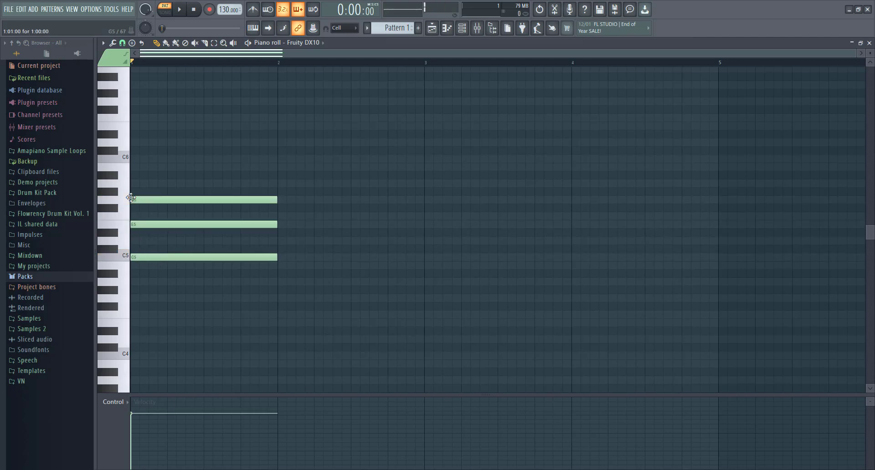
click(280, 216)
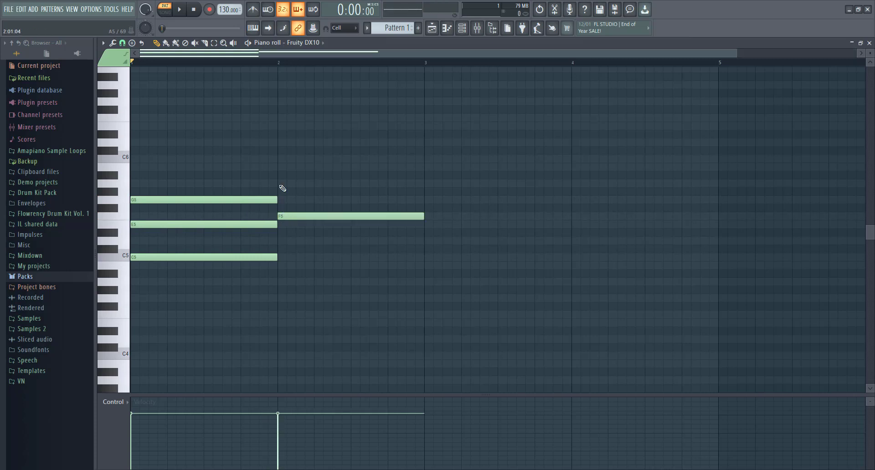
click(279, 183)
click(279, 159)
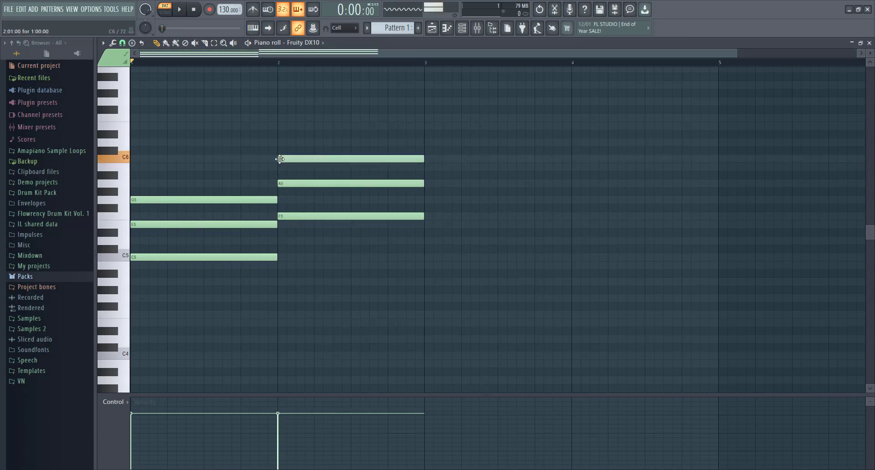
Step: Add one-bar chords G5, B5, D6 in bar 3 and C6, A5, F5 in bar 4, and play back the progression
click(428, 199)
click(427, 166)
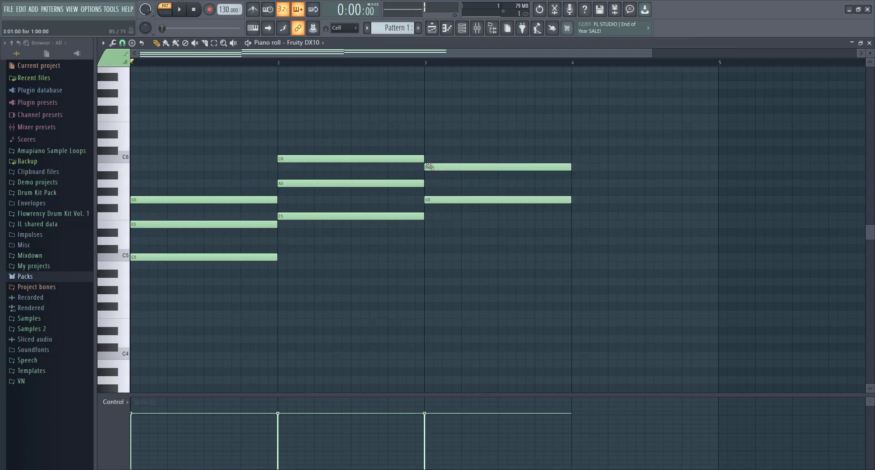
click(427, 143)
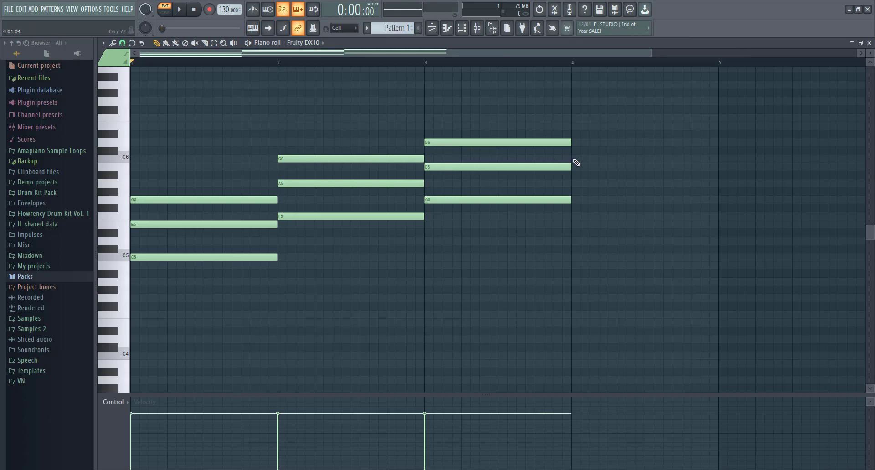
click(575, 159)
click(574, 183)
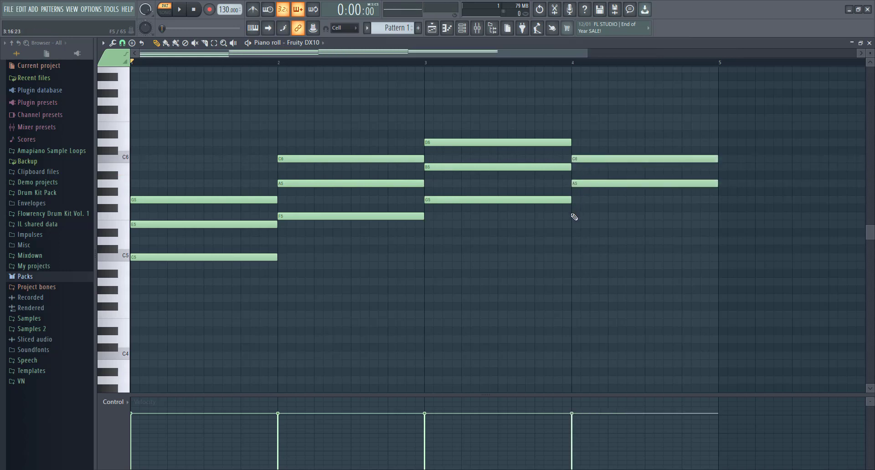
click(582, 216)
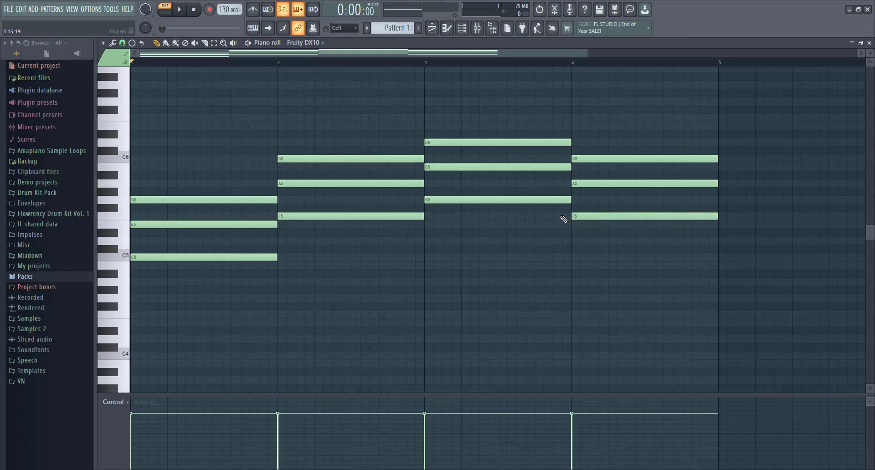
key(space)
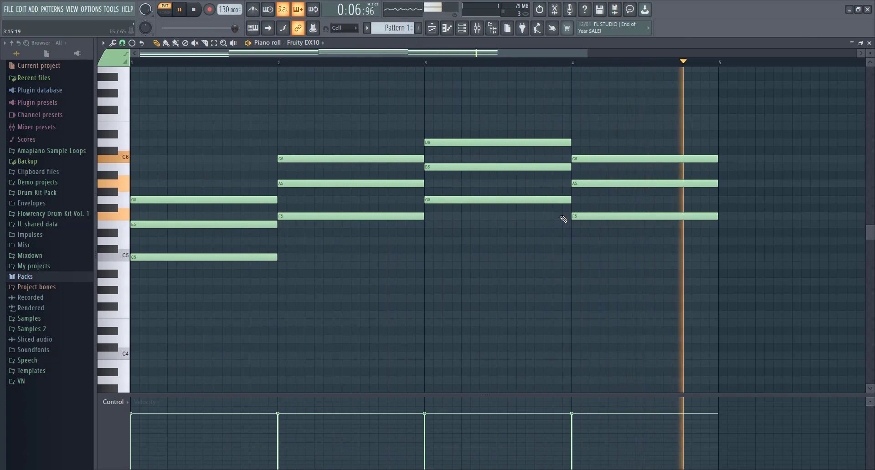
key(space)
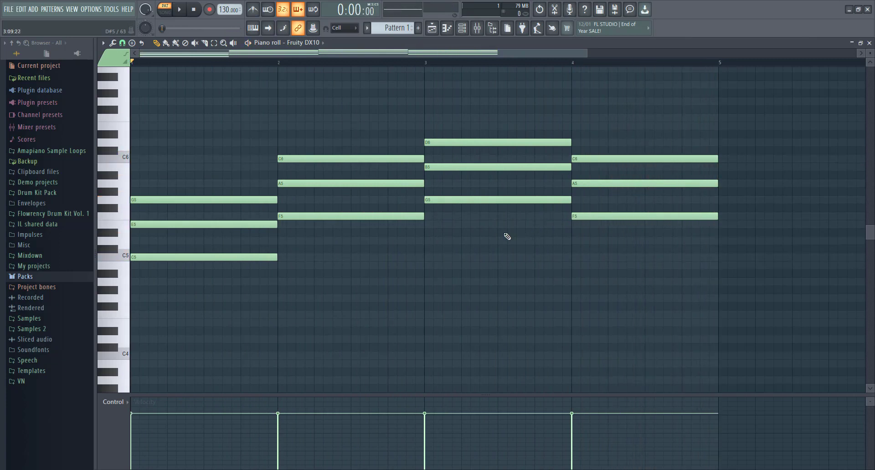
Step: Add one-bar bass notes C4, F3, G3 and F3 under the four chords and play back the pattern
scroll(501, 239, down, 3)
scroll(460, 251, down, 3)
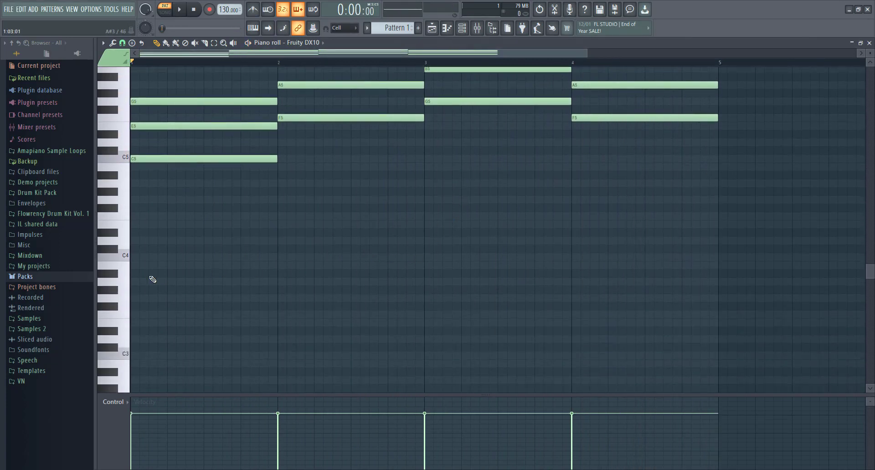
click(133, 258)
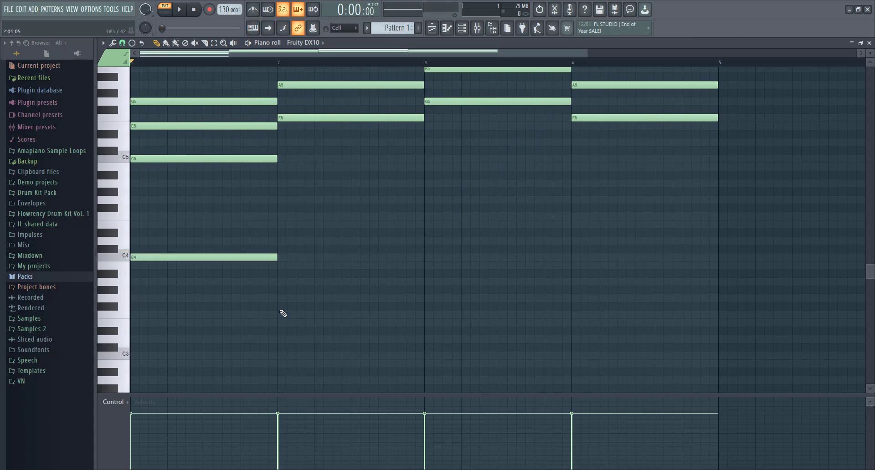
click(283, 318)
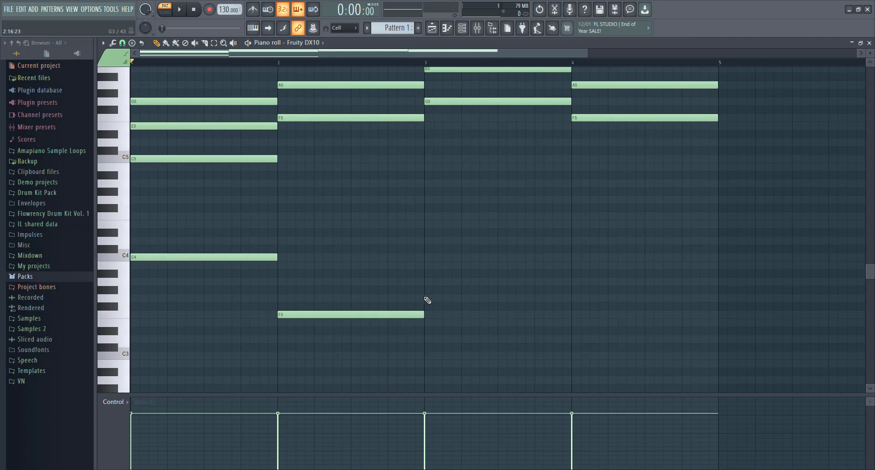
click(425, 297)
click(581, 316)
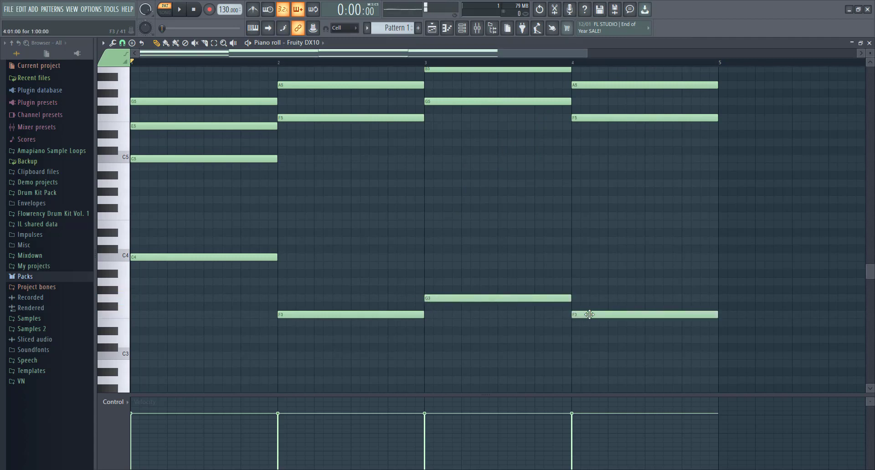
key(space)
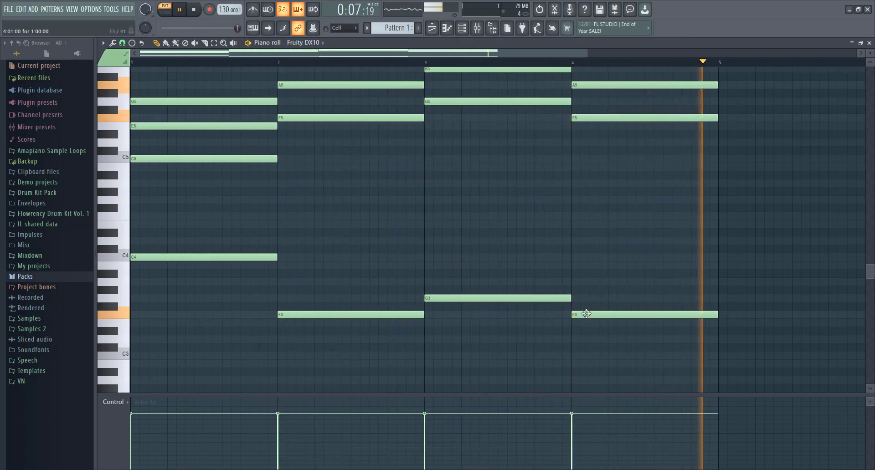
key(space)
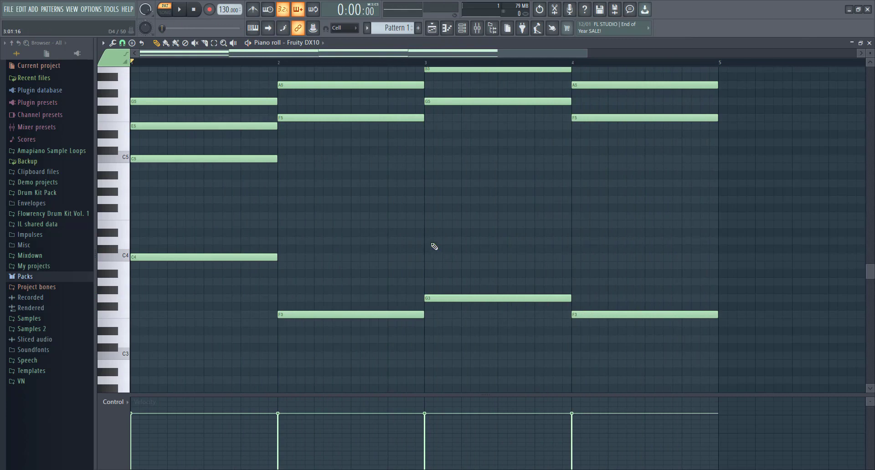
Step: Enter a bar 1 melody of quarter-bar notes C7, D7, C7, D7 above the chord and play it back
scroll(434, 246, up, 3)
scroll(136, 169, up, 5)
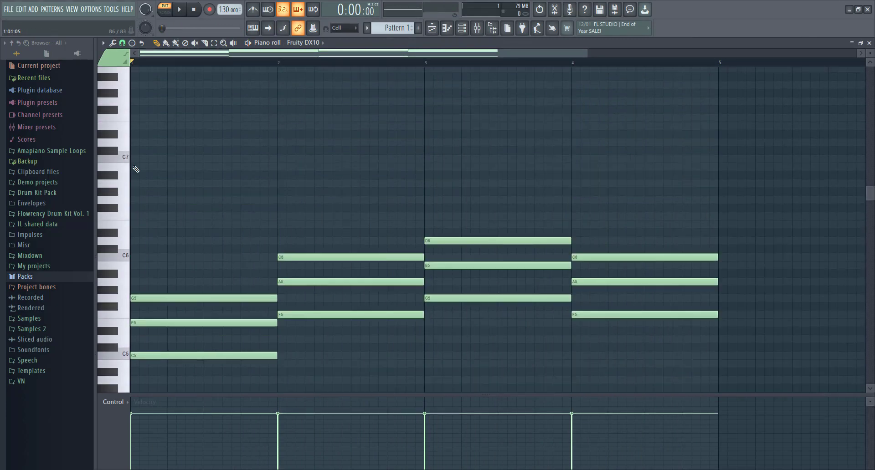
click(134, 159)
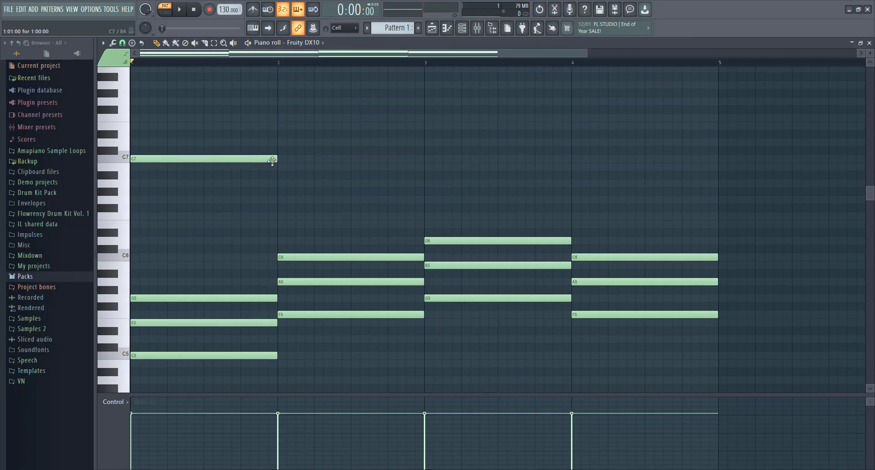
drag(278, 162, 151, 166)
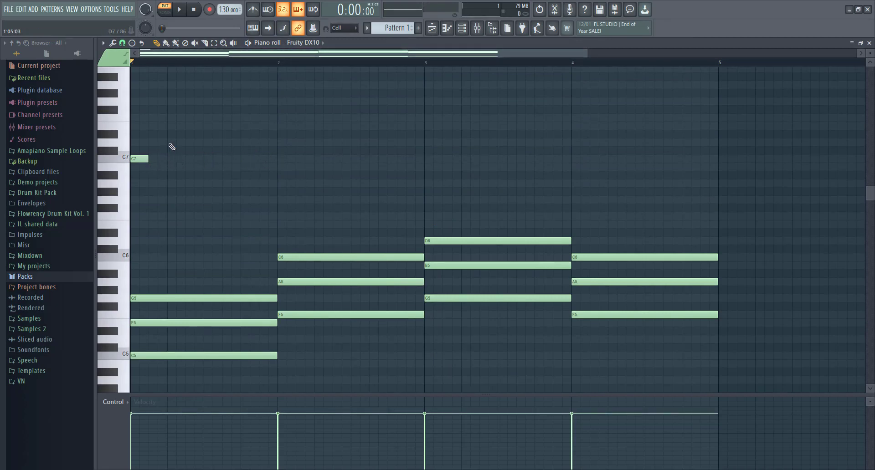
click(171, 142)
drag(148, 159, 203, 143)
click(210, 160)
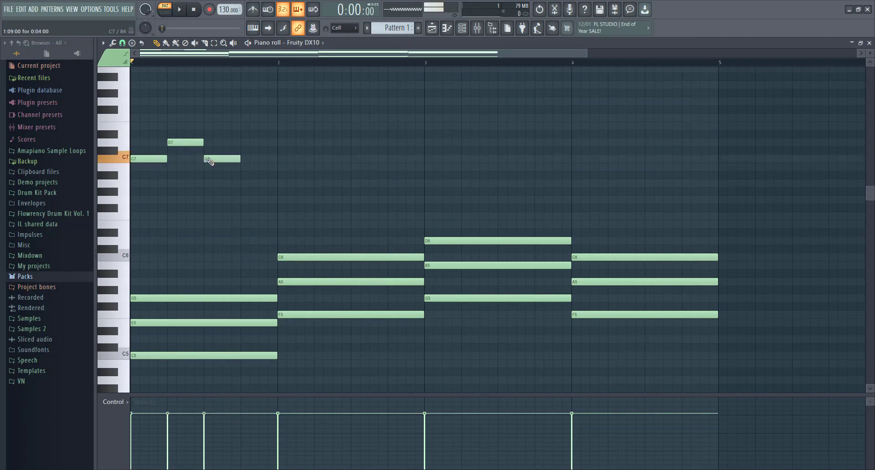
click(243, 142)
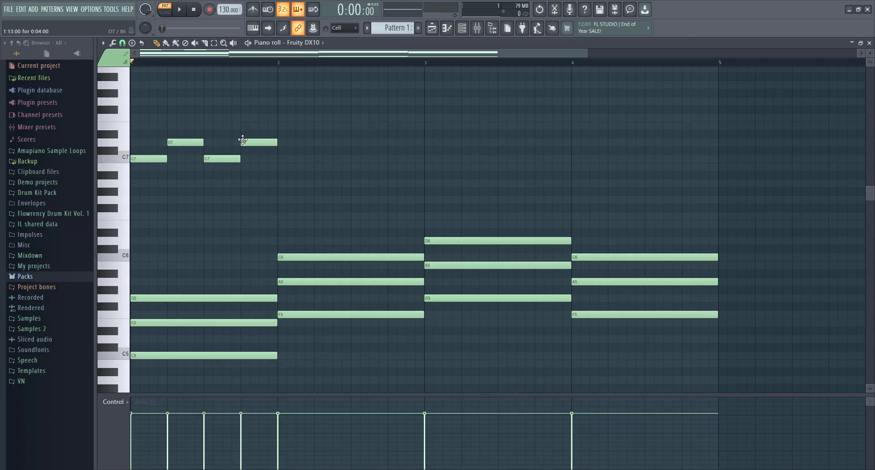
key(space)
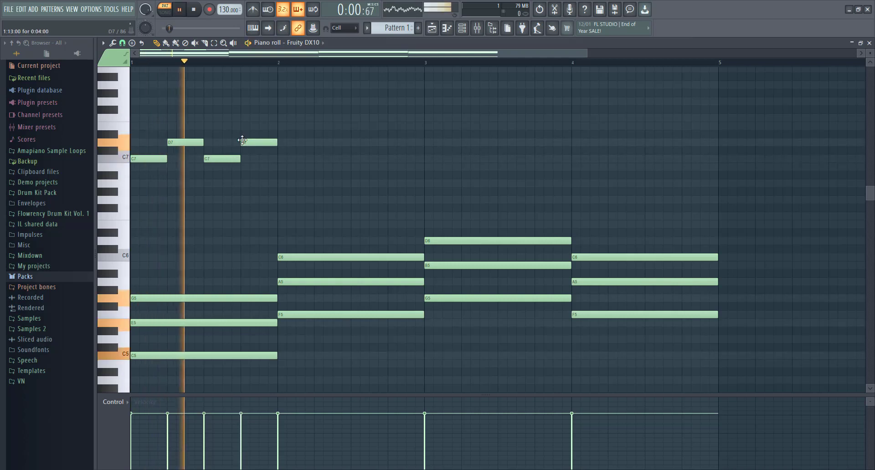
key(space)
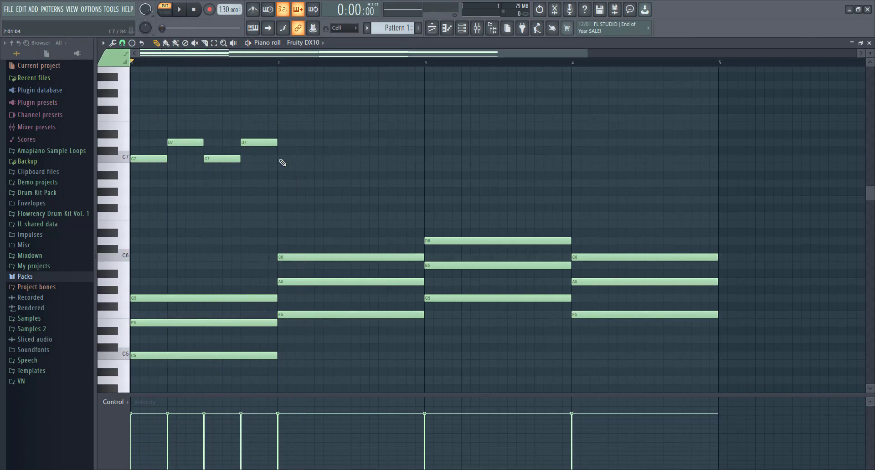
Step: Repeat the alternating C7 and D7 quarter-bar melody through bar 2, aligning its last D7 with the end of the bar
click(280, 160)
click(316, 143)
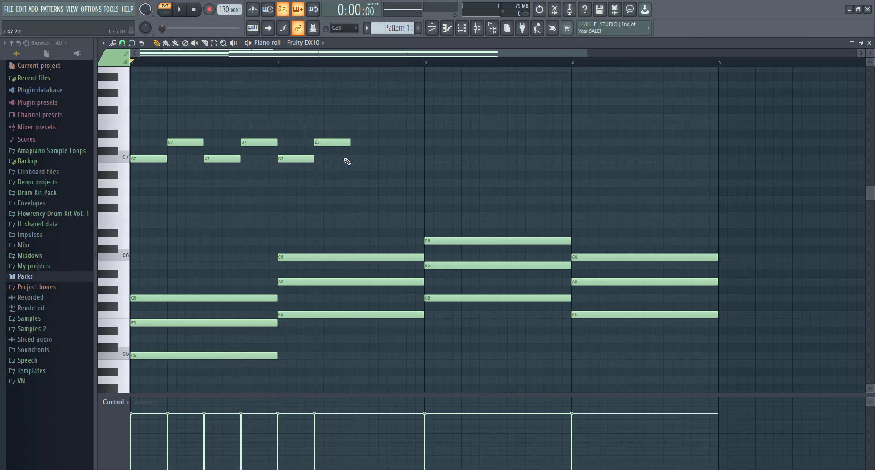
click(355, 159)
click(382, 143)
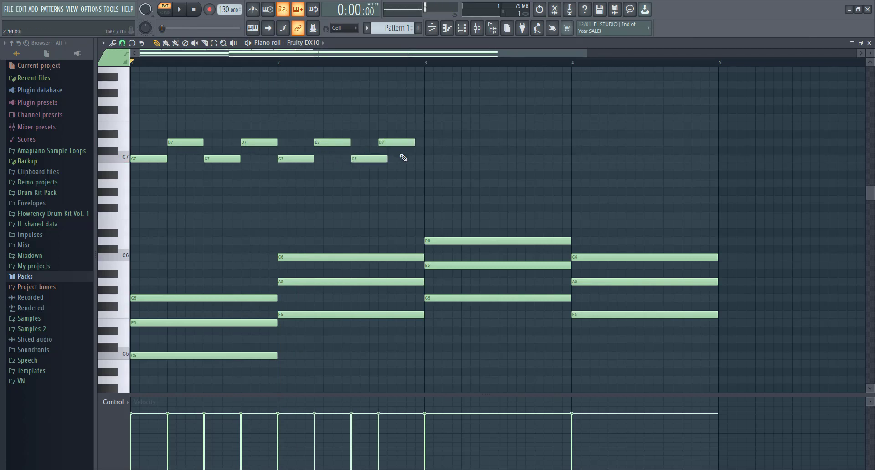
drag(387, 142, 396, 142)
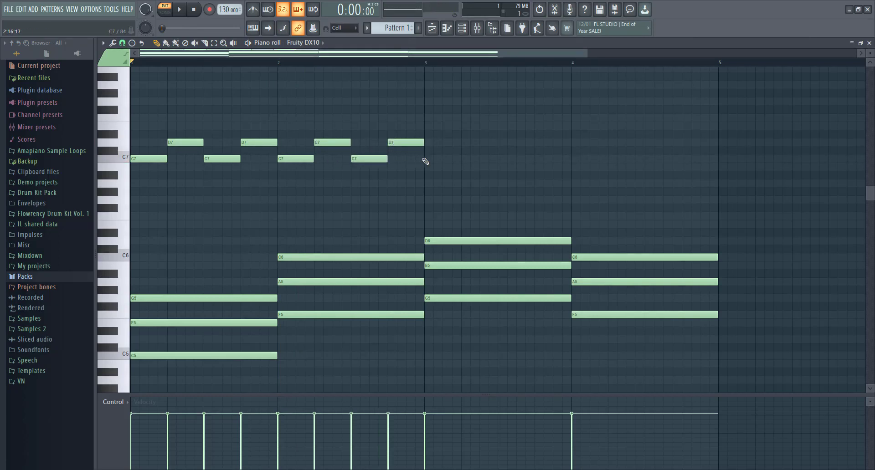
Step: Continue the alternating C7 and D7 quarter-bar melody through bar 3 and play back the pattern
click(426, 160)
click(463, 143)
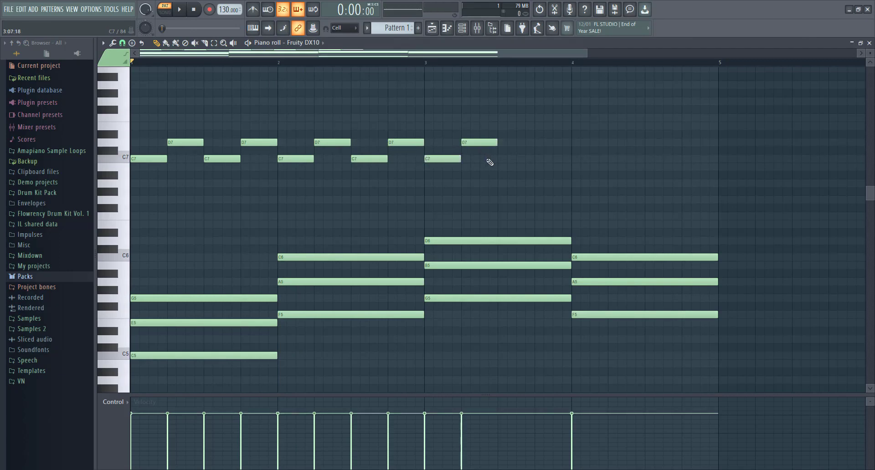
click(499, 160)
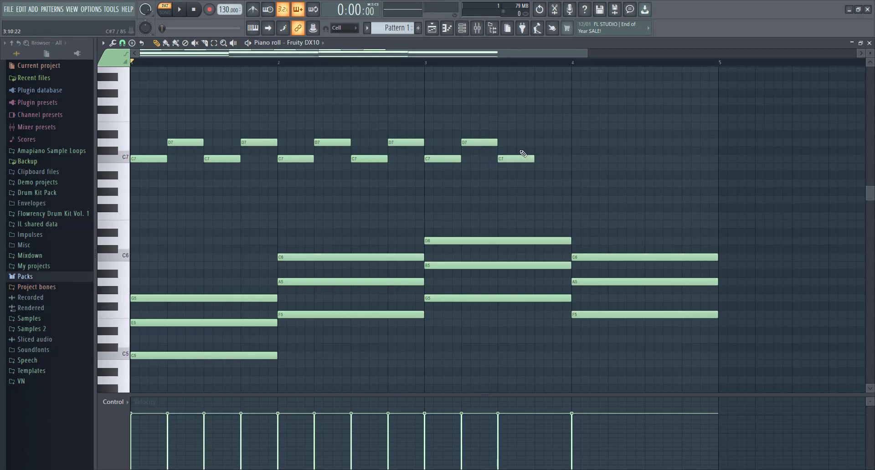
click(538, 143)
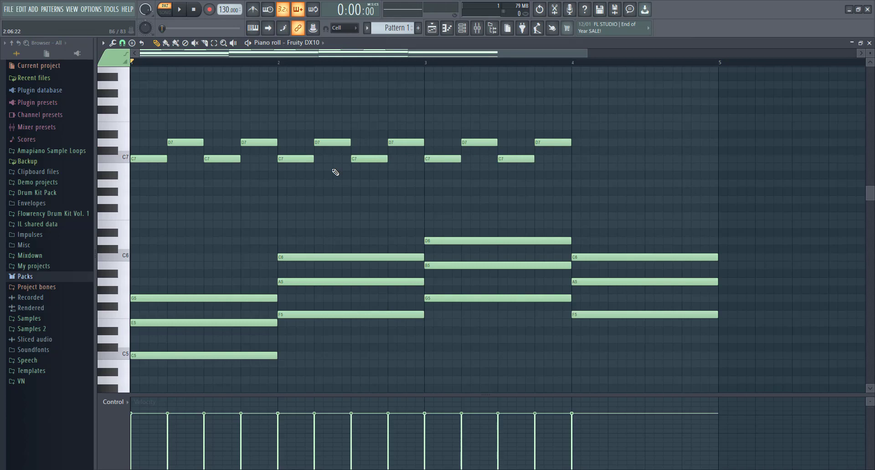
key(space)
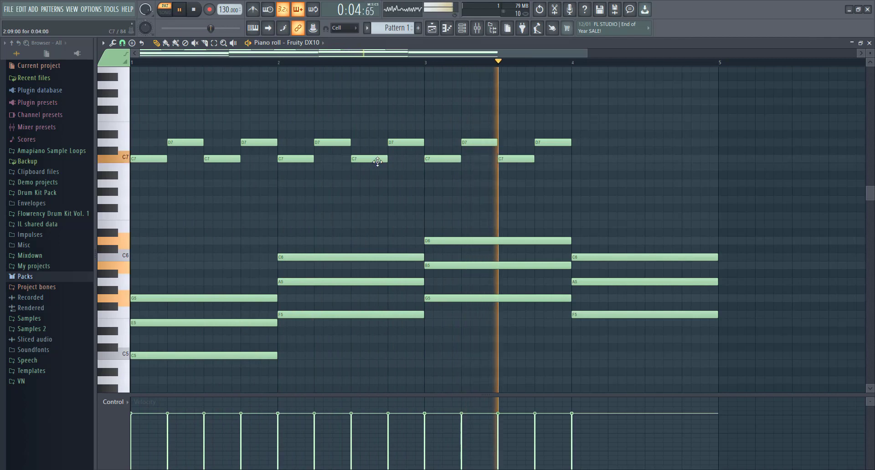
key(space)
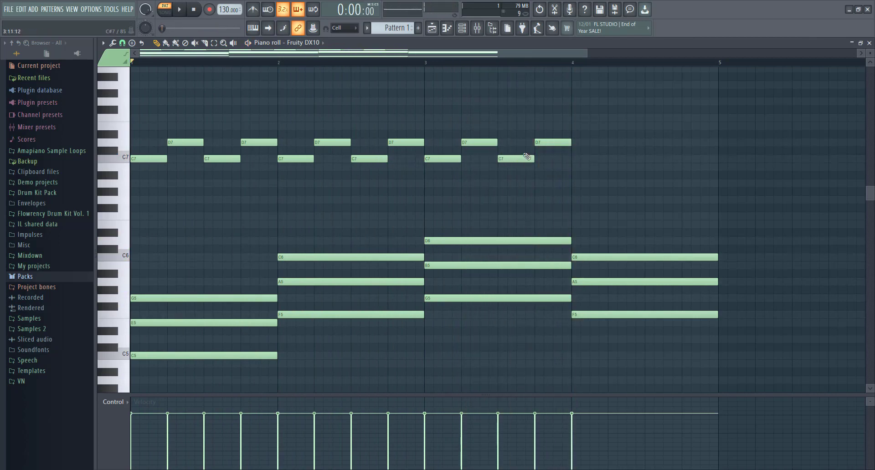
Step: Finish the melody in bar 4 with quarter-bar notes E7, D7, C7 and E7, and play back the whole pattern
click(577, 127)
click(613, 143)
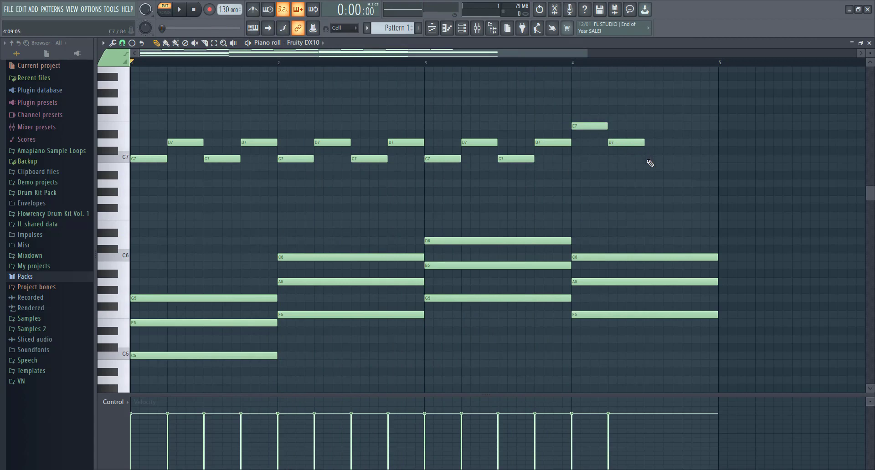
click(649, 159)
click(680, 143)
drag(682, 142, 690, 122)
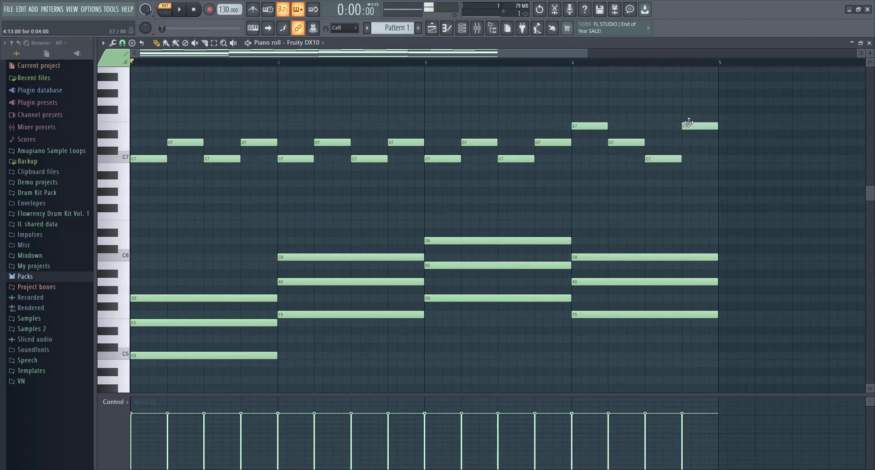
key(space)
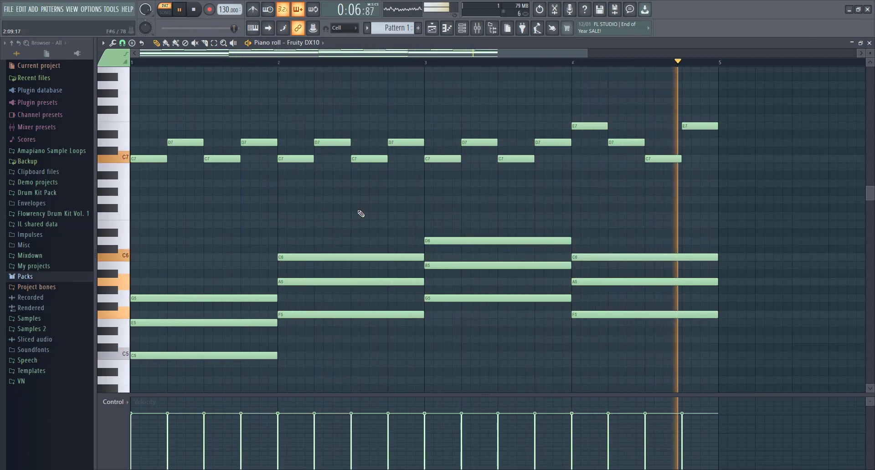
key(space)
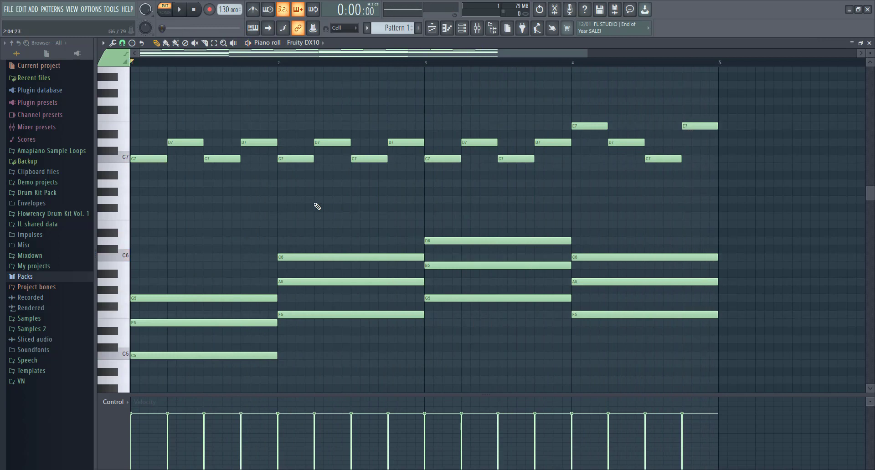
Step: Examine the bass, chord and melody layers across the four bars of the pattern
scroll(326, 204, down, 6)
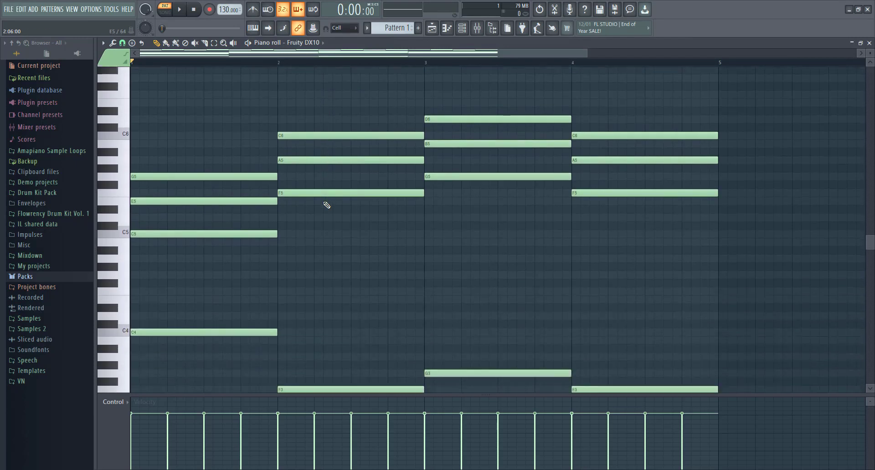
scroll(325, 204, up, 4)
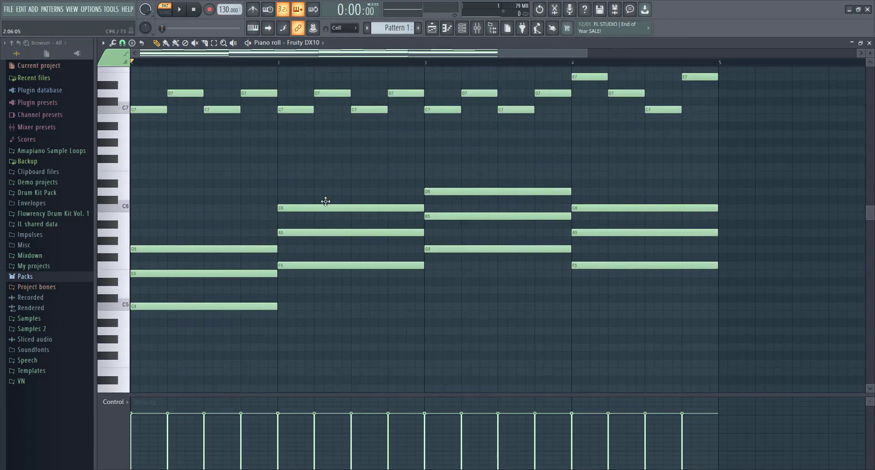
scroll(326, 202, down, 2)
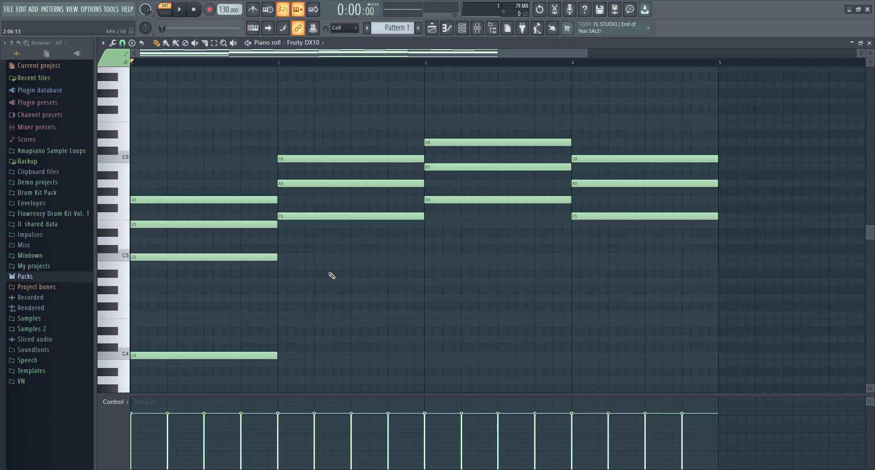
click(279, 306)
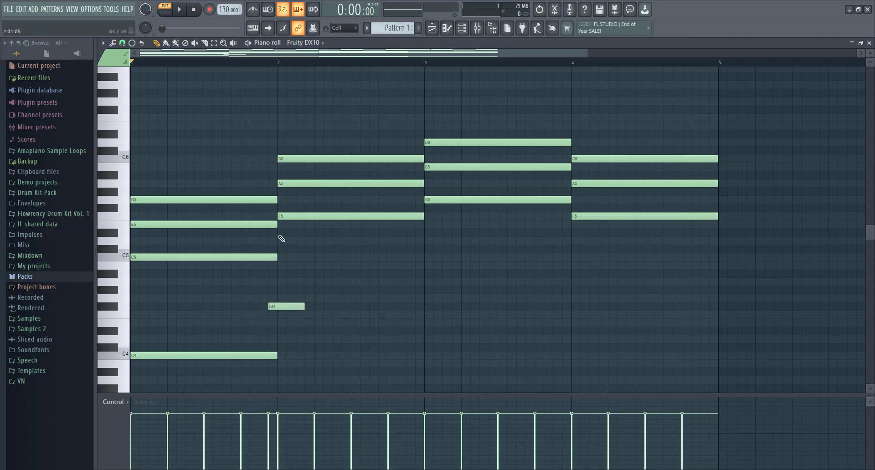
right_click(278, 306)
scroll(215, 344, down, 5)
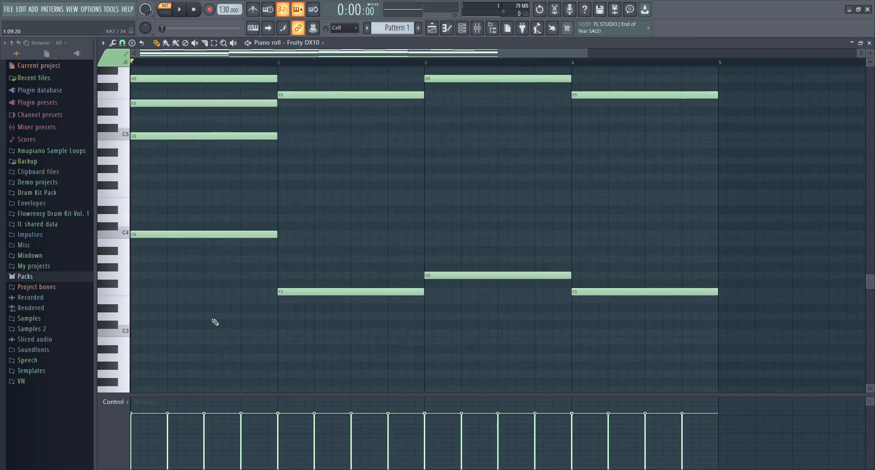
scroll(215, 175, up, 4)
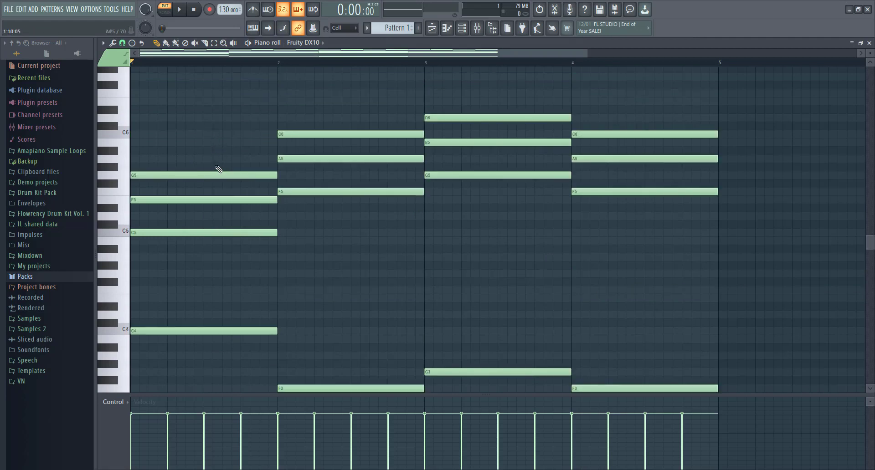
scroll(221, 221, up, 5)
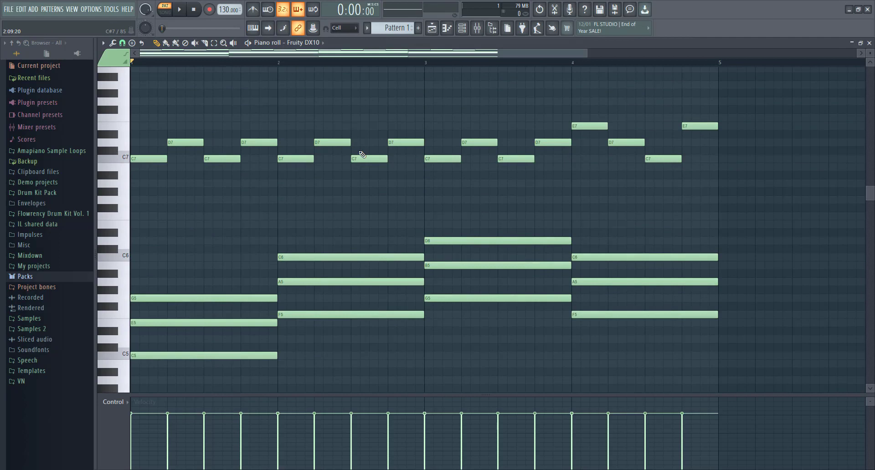
scroll(360, 194, down, 3)
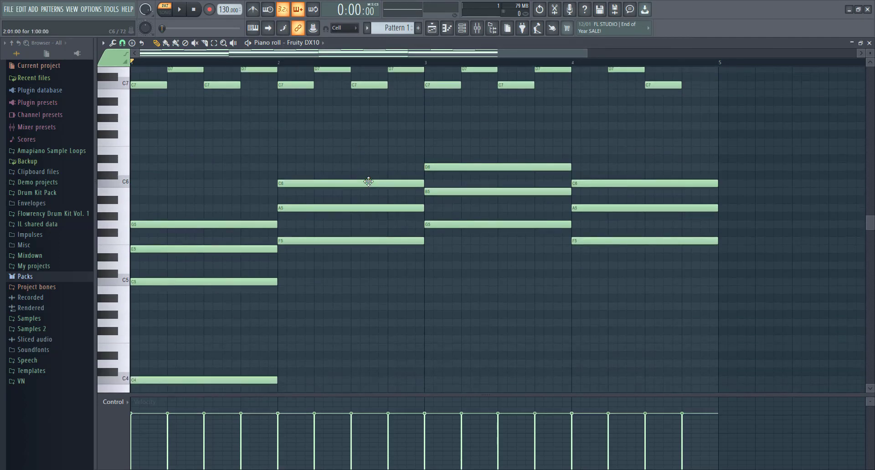
Step: Select the C5, E5 and G5 chord in bar 1 and try adjusting its note velocity
mouse_move(720, 240)
mouse_down()
mouse_move(610, 254)
mouse_move(717, 254)
mouse_up()
drag(241, 173, 278, 283)
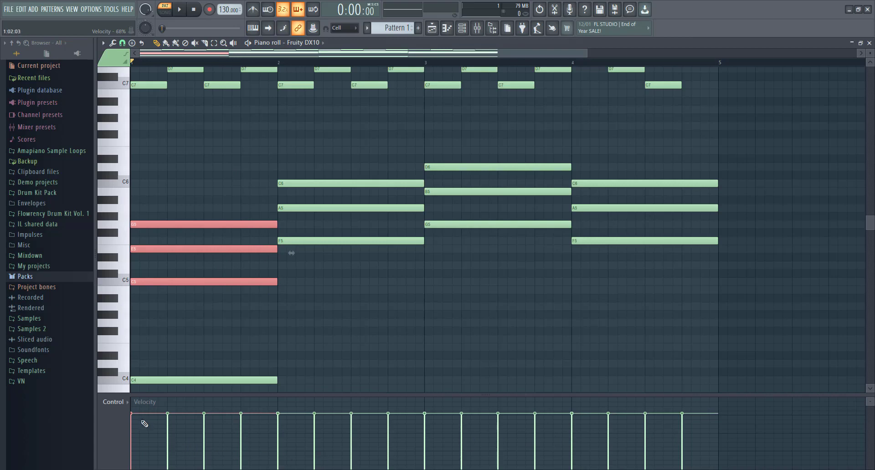
mouse_move(132, 416)
mouse_down()
mouse_move(132, 435)
mouse_move(138, 422)
mouse_move(146, 427)
mouse_move(148, 445)
mouse_move(154, 405)
mouse_move(153, 422)
mouse_move(139, 415)
mouse_up()
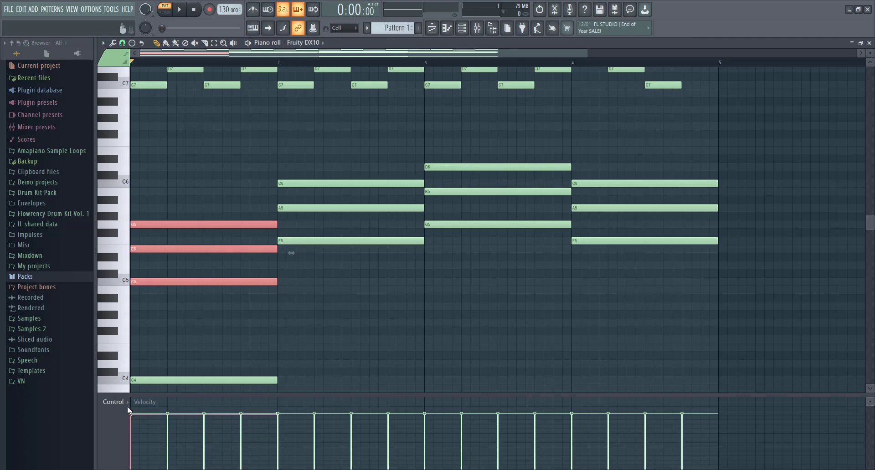
click(127, 403)
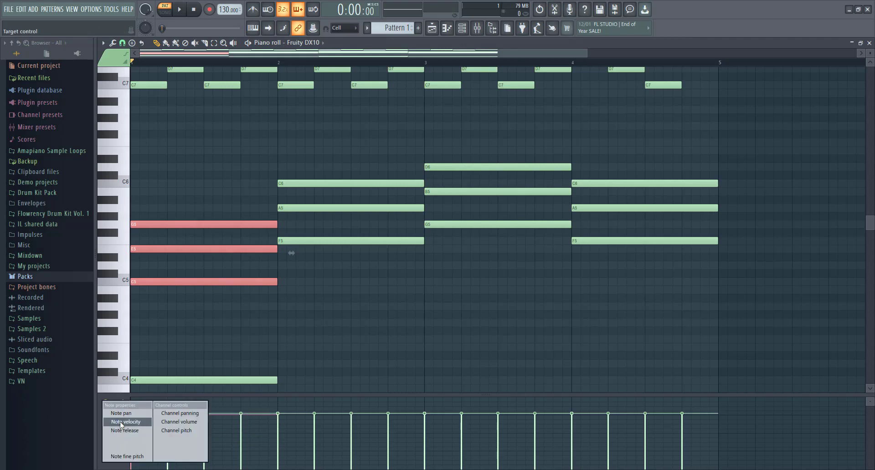
click(121, 422)
Step: Switch the control lane to note pan for the selected bar 1 chord
click(125, 403)
click(128, 416)
click(137, 430)
drag(138, 432, 135, 436)
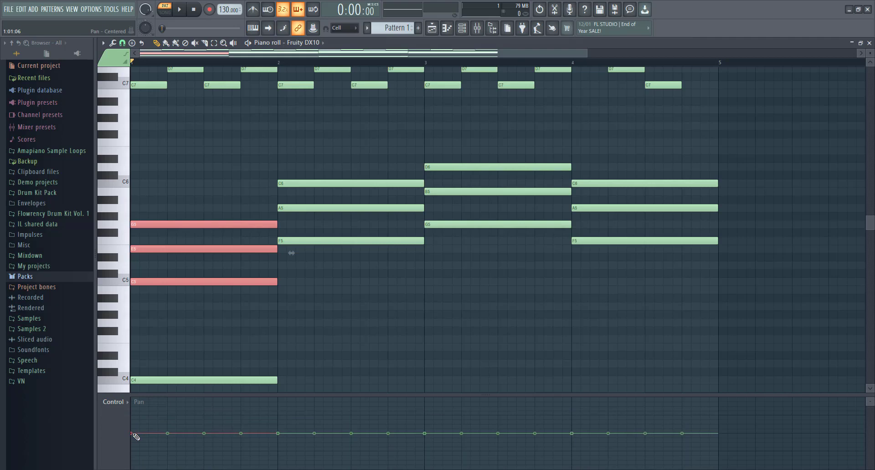
Step: Pan the bar 1 chord to the right and the bar 2 chord to the left
drag(135, 435, 140, 414)
drag(304, 302, 371, 122)
mouse_move(279, 437)
mouse_down()
mouse_move(278, 456)
mouse_move(289, 416)
mouse_move(290, 446)
mouse_up()
Step: Return the note pan of the bar 1 and bar 2 chords to the centre
click(113, 403)
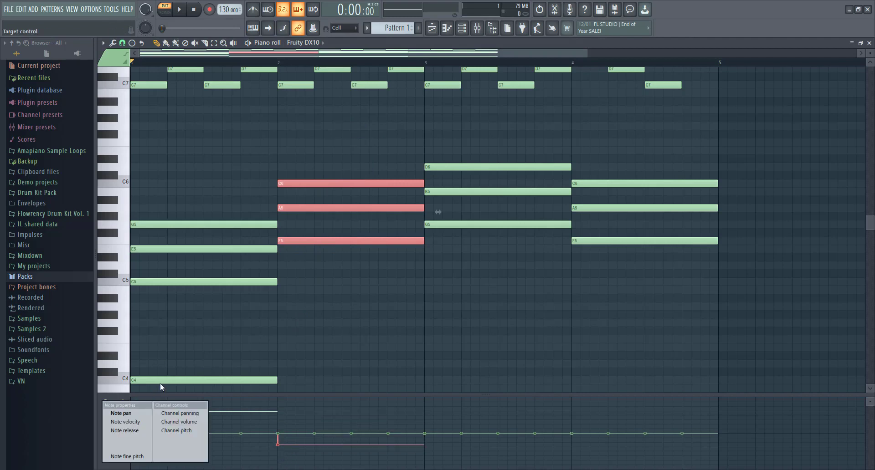
click(161, 382)
drag(162, 319, 182, 212)
drag(133, 412, 132, 434)
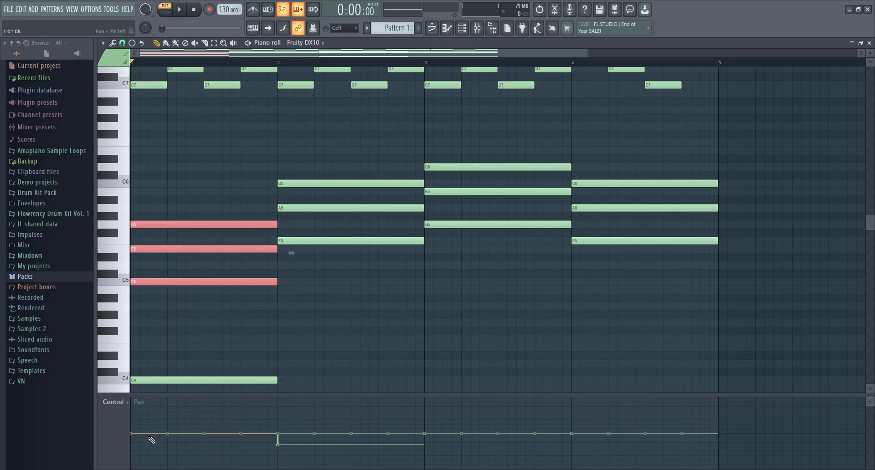
drag(354, 285, 337, 172)
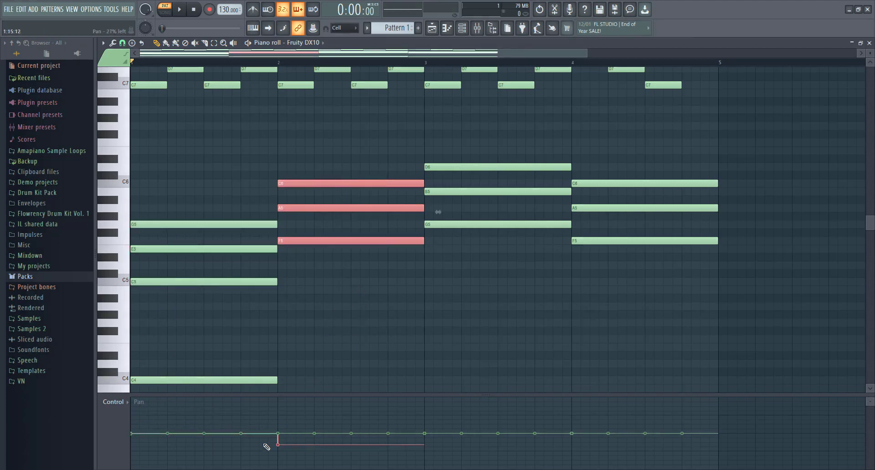
drag(279, 436, 279, 433)
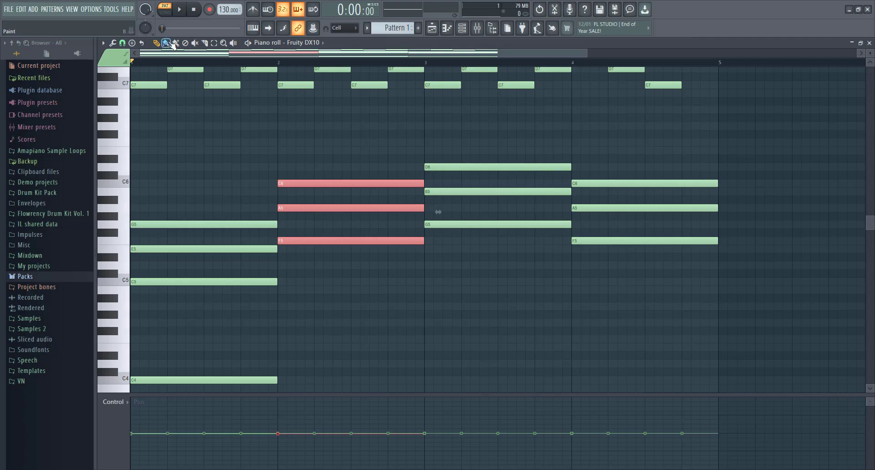
Step: Enter a one-bar G4 note in each of bars 1 to 4 with the Draw tool
click(224, 43)
click(159, 45)
click(135, 323)
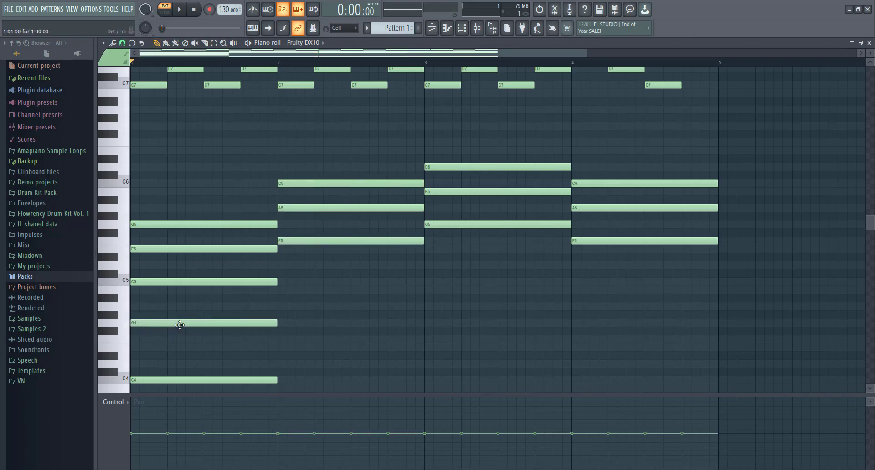
click(283, 325)
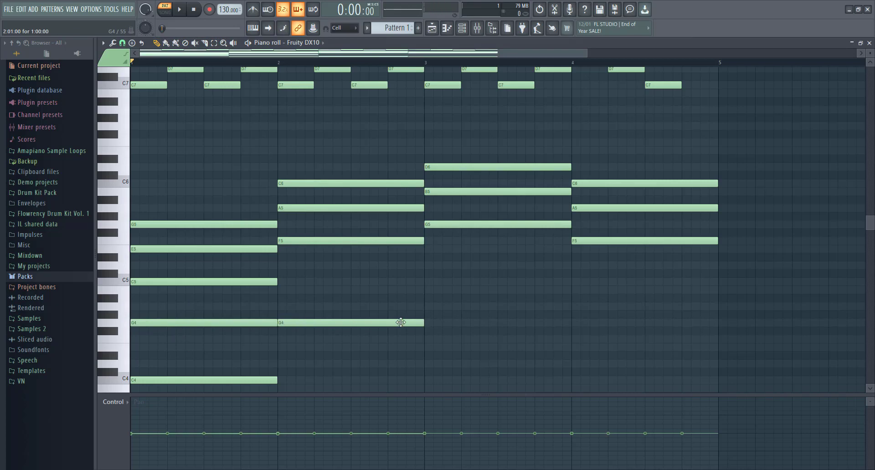
click(431, 323)
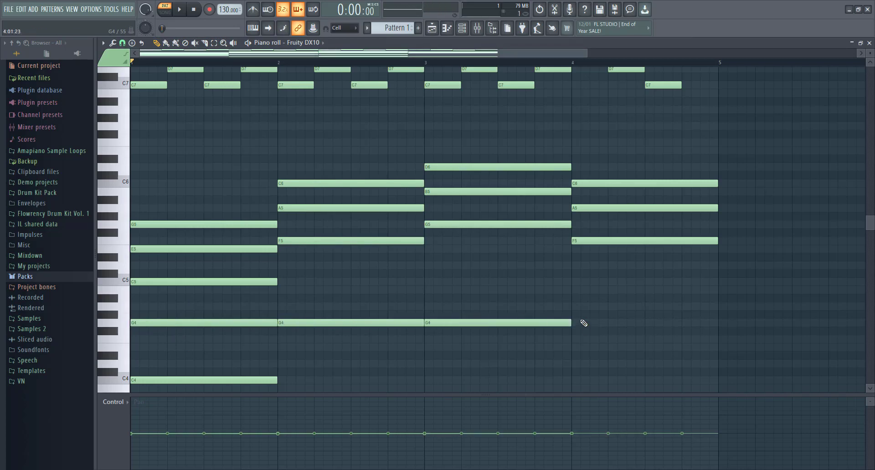
click(581, 325)
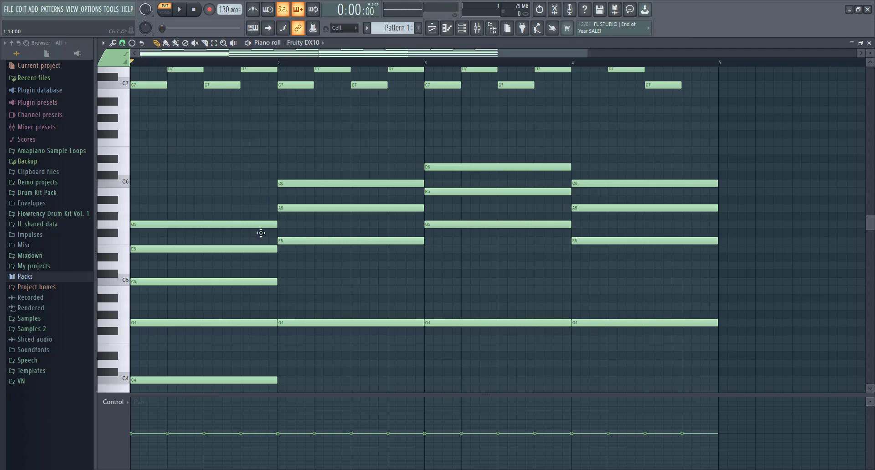
Step: Add one-bar G#4 notes in bars 2 and 3, plus an A#4 in bar 2 and a B4 in bar 3
click(282, 317)
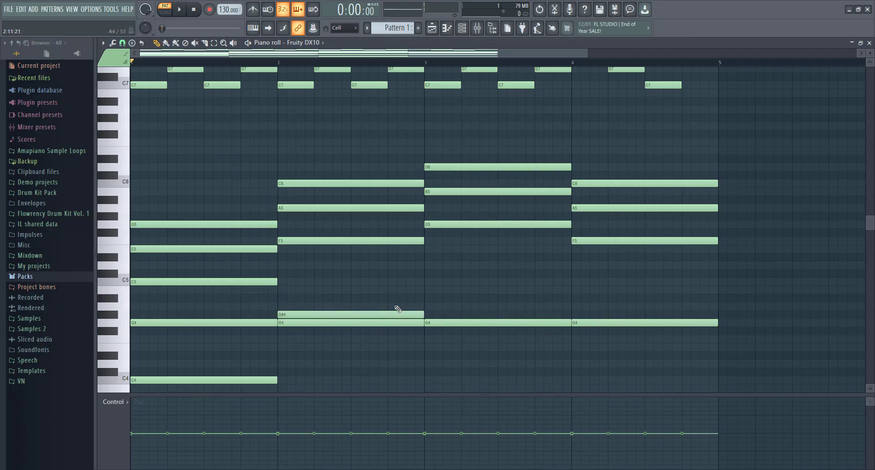
click(440, 314)
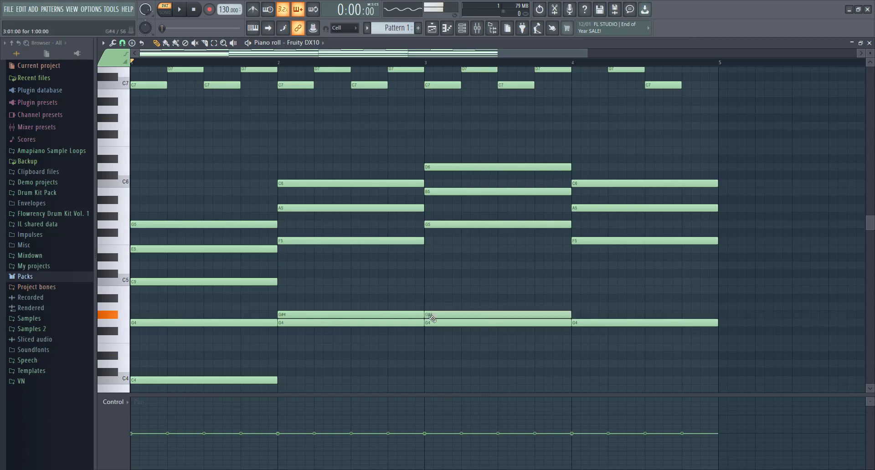
click(299, 299)
click(444, 291)
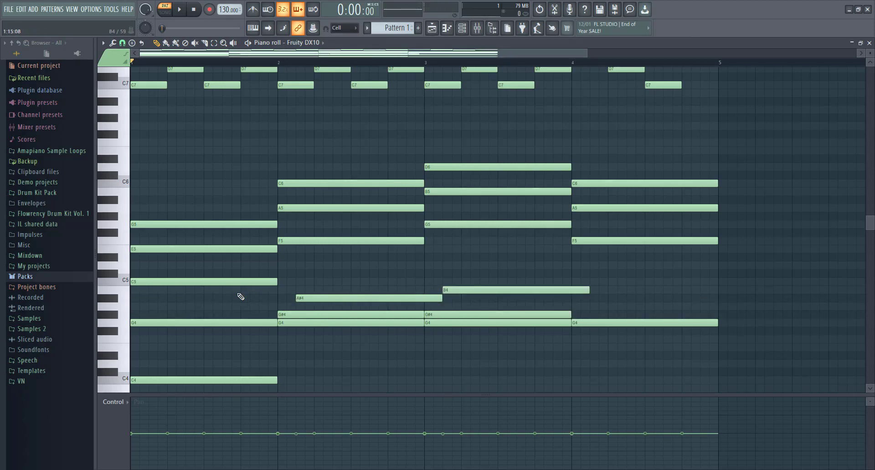
Step: Delete all the test notes between G4 and B4 in bars 1 to 4
right_click(334, 298)
right_click(349, 315)
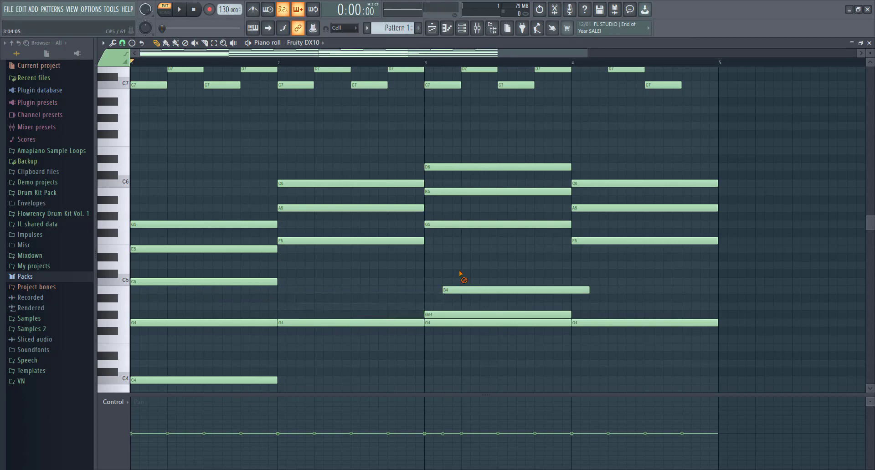
right_click(464, 291)
right_click(475, 315)
right_click(477, 322)
right_click(623, 322)
right_click(303, 323)
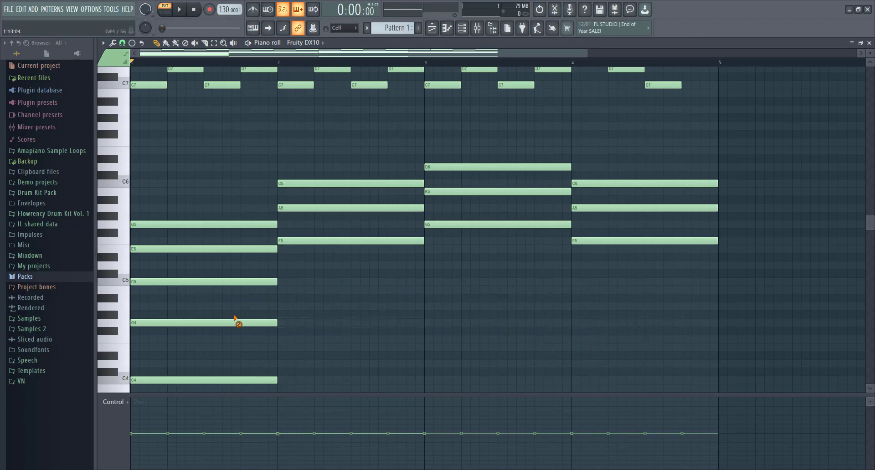
right_click(237, 322)
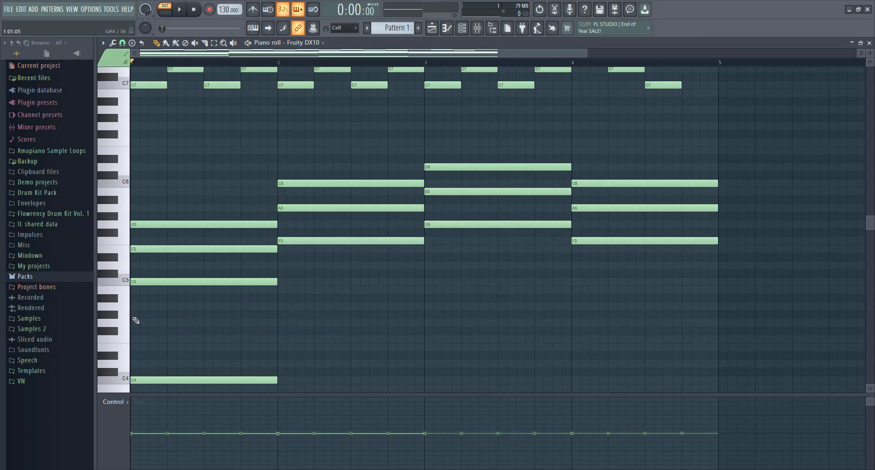
Step: Enter a G#4 note at the start of bar 1, shortened to an eighth of a bar, and an equally short G4 on beat 3
click(136, 319)
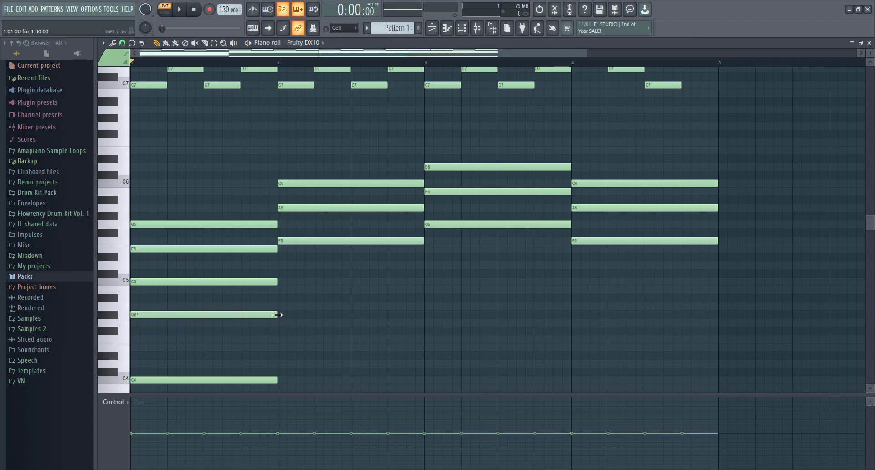
right_click(277, 315)
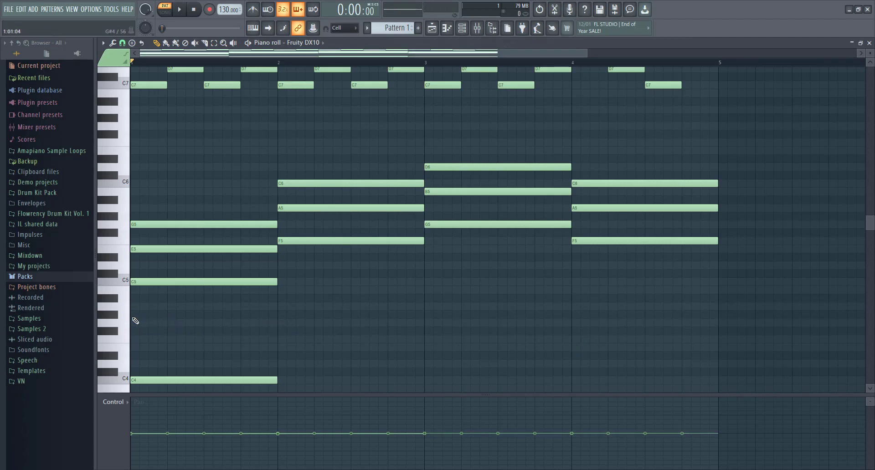
click(136, 320)
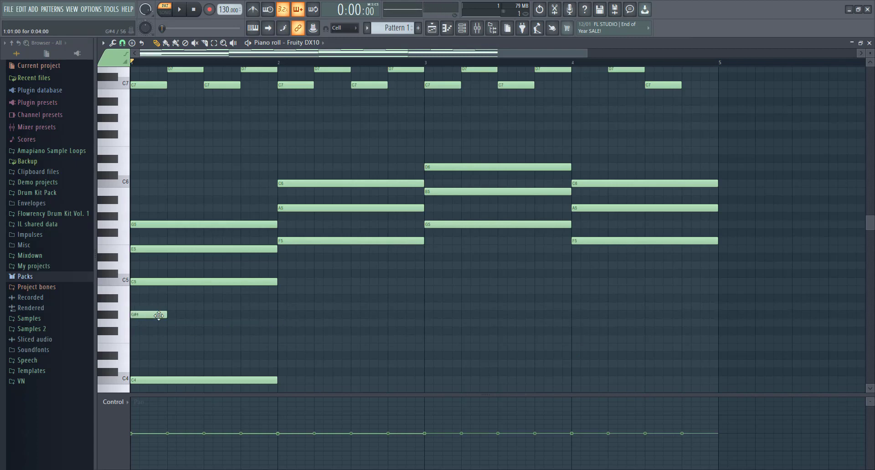
drag(166, 315, 147, 331)
click(208, 323)
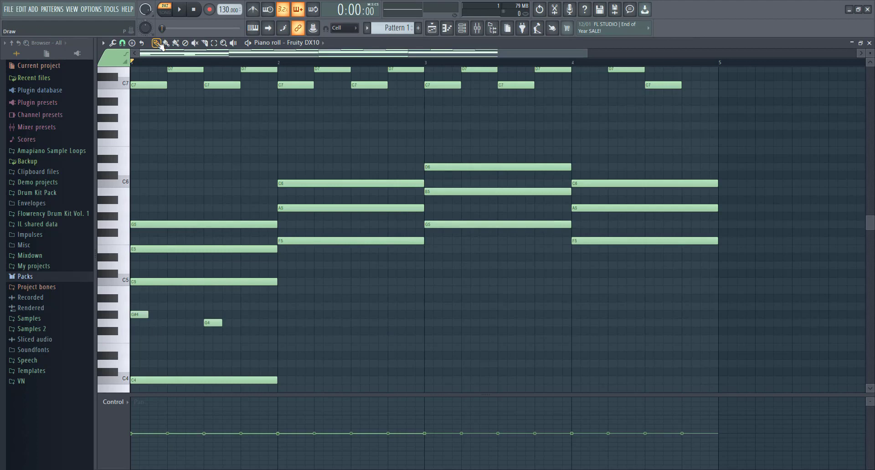
Step: Paint a row of short F4 notes from bar 1 into bar 5 and a G4 run across bars 2 and 3, and undo both
click(166, 44)
mouse_move(133, 342)
mouse_down()
mouse_move(818, 349)
mouse_move(843, 341)
mouse_up()
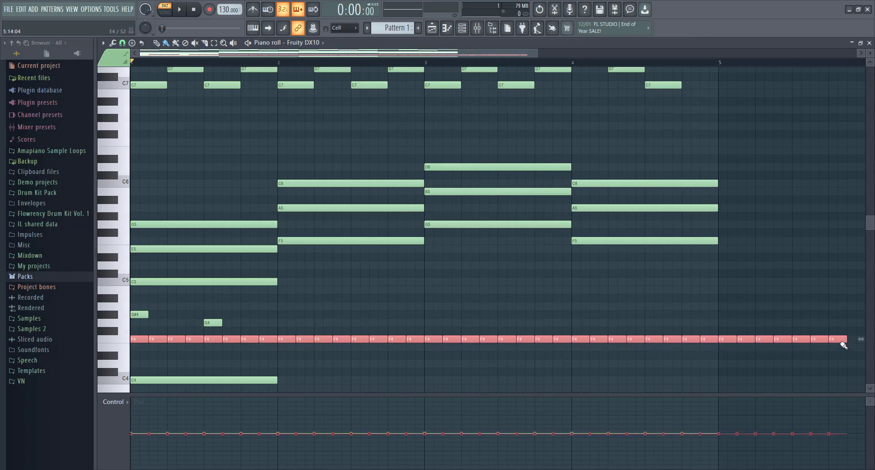
drag(370, 323, 497, 323)
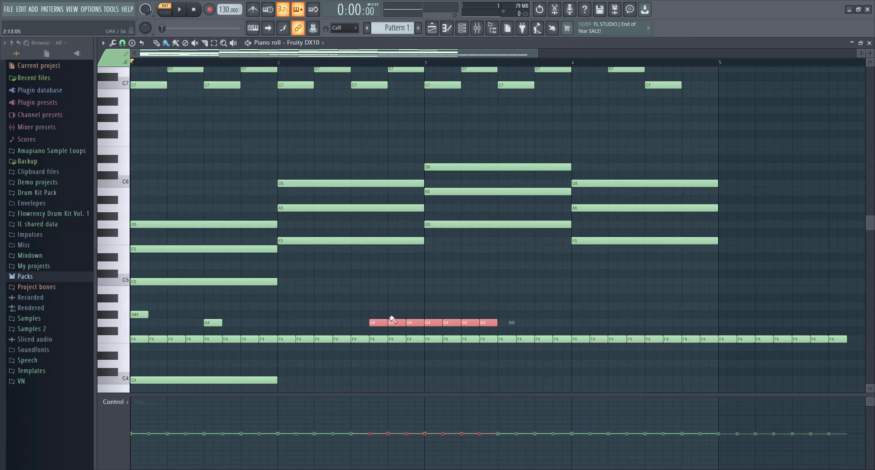
key(ctrl+z)
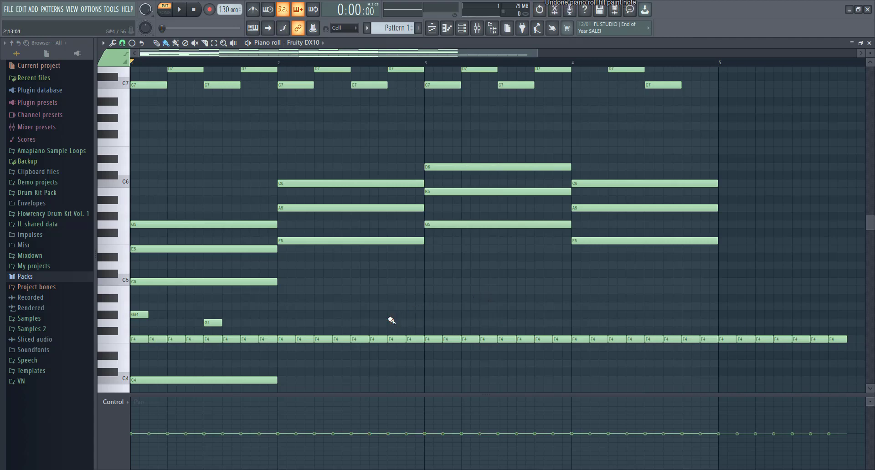
key(ctrl+z)
Step: Draw a short G4 note at the end of bar 1 and paint a row of short F4 notes from bar 1 into bar 4
click(157, 43)
mouse_move(156, 347)
mouse_down()
mouse_move(391, 345)
mouse_move(200, 336)
mouse_move(399, 332)
mouse_move(267, 326)
mouse_up()
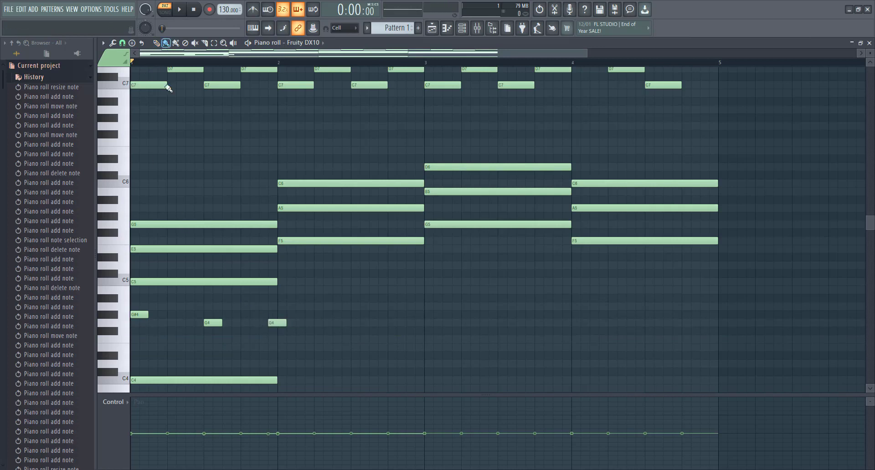
mouse_move(139, 341)
mouse_down()
mouse_move(445, 342)
mouse_move(592, 353)
mouse_up()
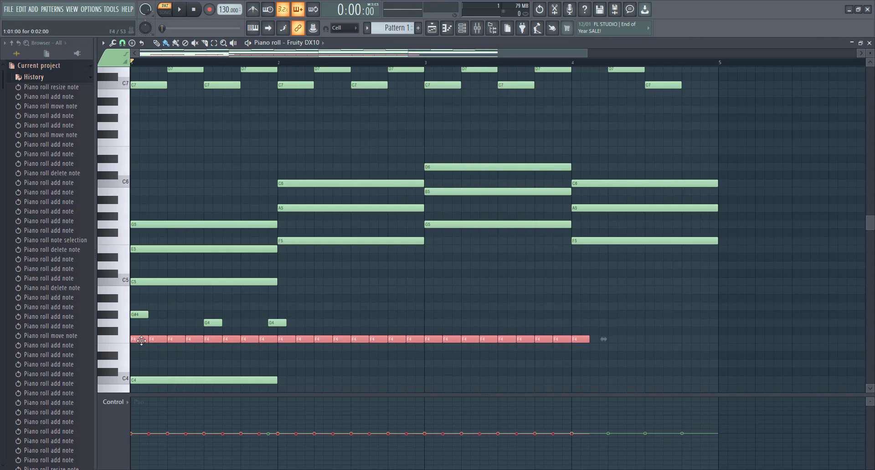
Step: Delete the row of short F4 notes, both short G4 notes and the short G#4 note in bar 1
drag(582, 340, 136, 339)
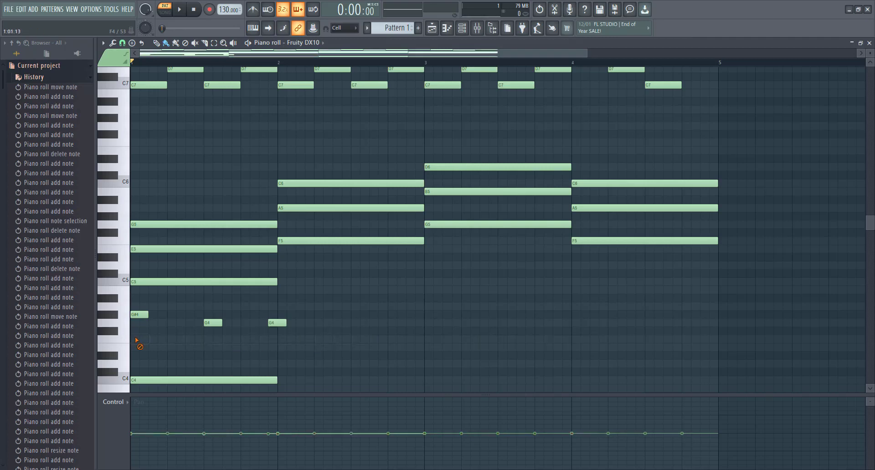
click(209, 323)
click(282, 324)
click(138, 314)
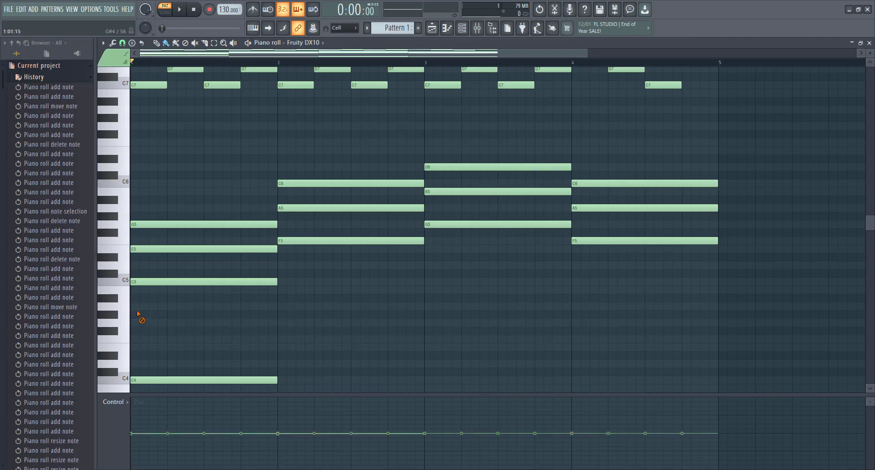
Step: Switch the Piano roll to the Hat channel, paint a row of eighth-note C5 hits across bars 1 to 4, and play it back
click(319, 42)
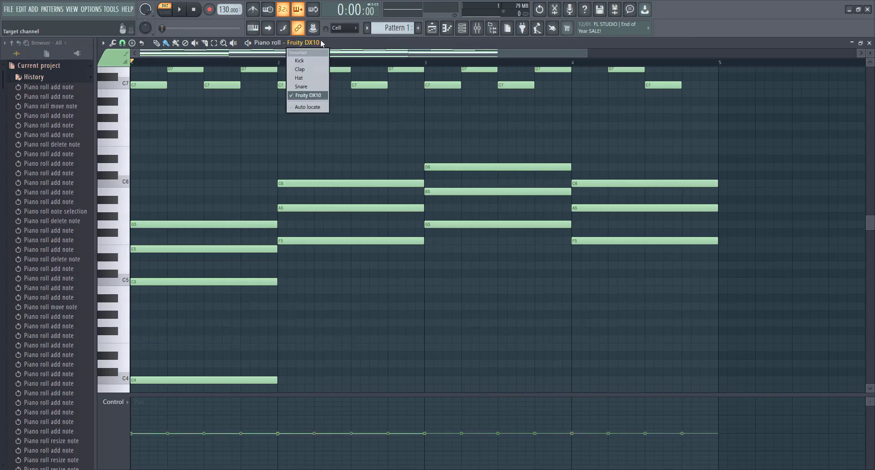
click(301, 78)
mouse_move(133, 282)
mouse_down()
mouse_move(205, 291)
mouse_move(592, 289)
mouse_move(710, 303)
mouse_up()
click(182, 14)
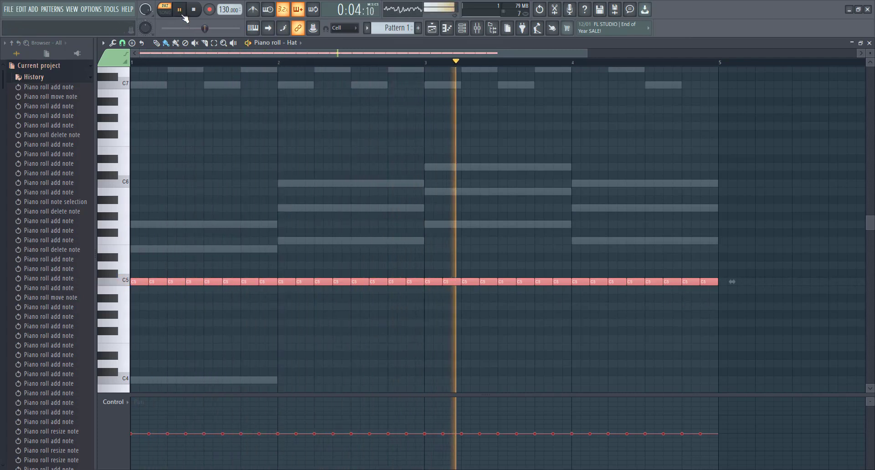
click(194, 12)
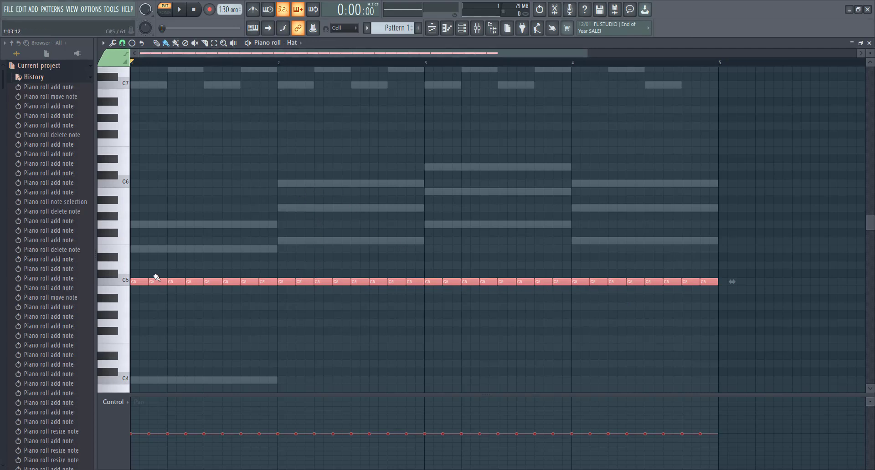
Step: Paint a row of sixteenth-note D5 hits across bars 1 to 4 with the drum sequencer paint tool, and delete the row again
click(206, 86)
click(177, 42)
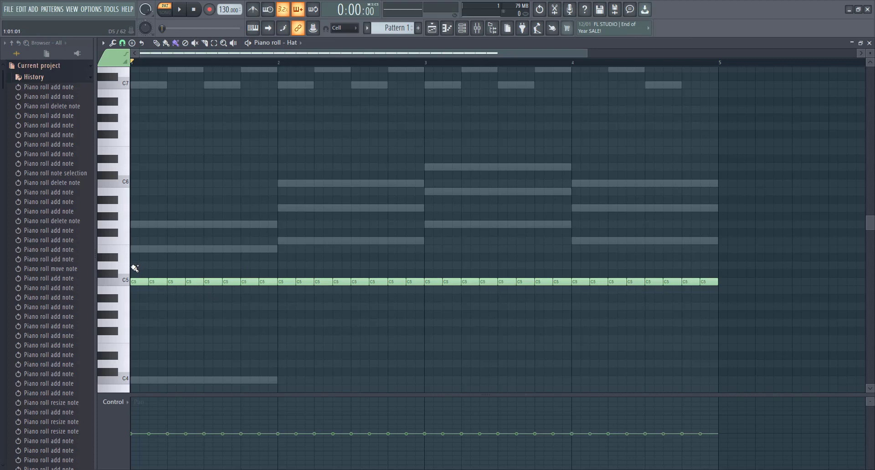
drag(135, 267, 718, 271)
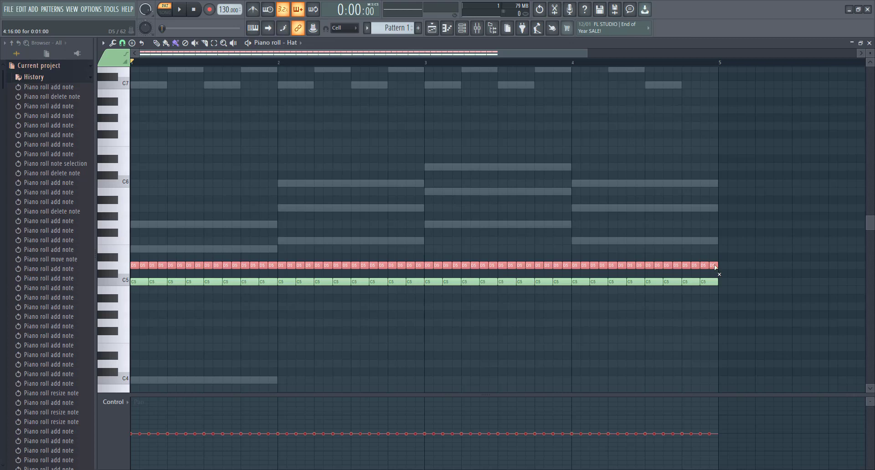
right_click(135, 266)
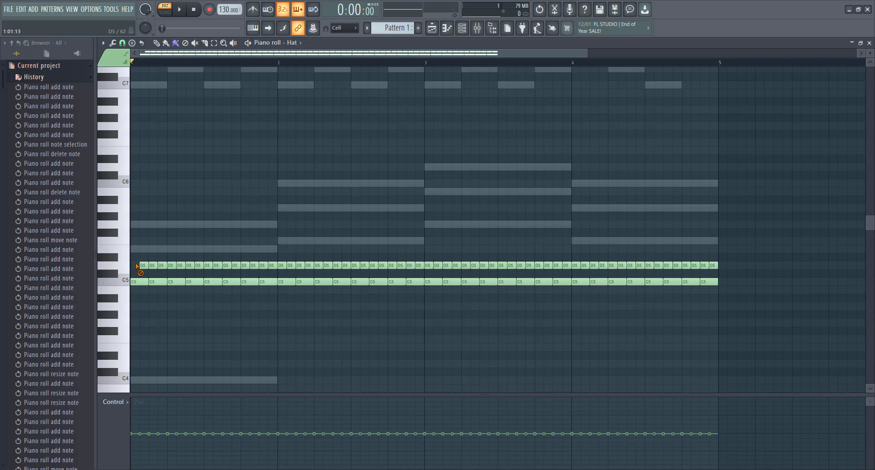
drag(138, 265, 720, 270)
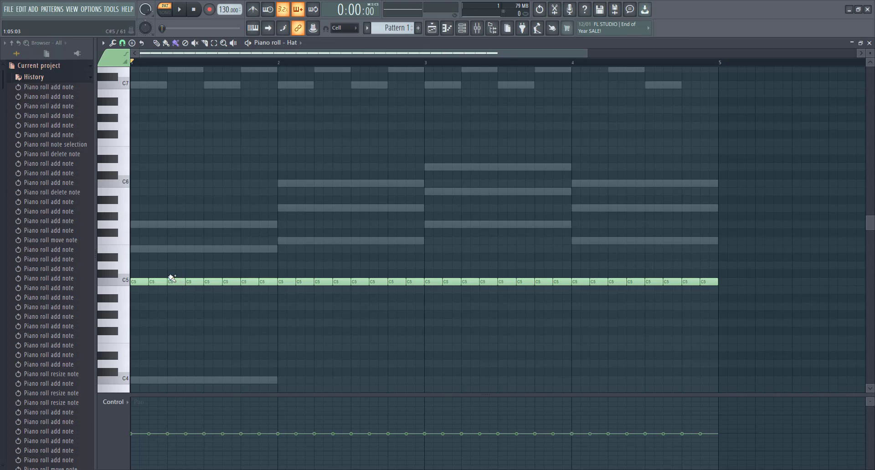
Step: Erase the whole row of C5 hat notes across bars 1 to 4 with the Delete tool
click(138, 282)
drag(137, 282, 201, 286)
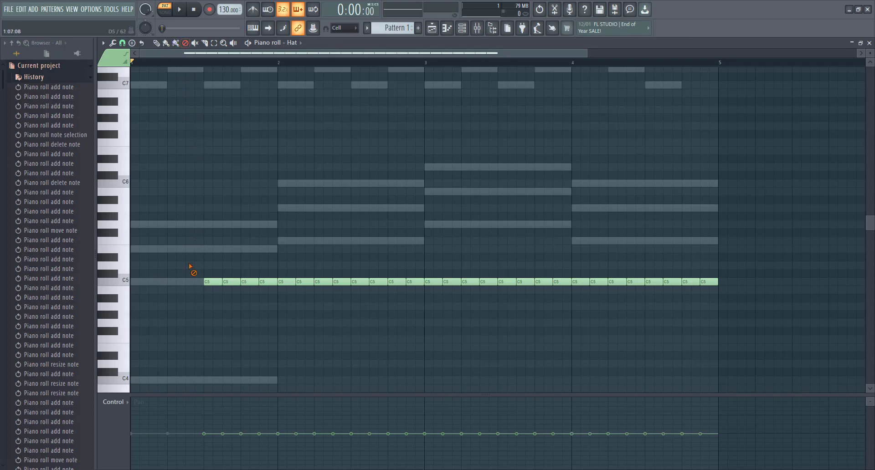
mouse_move(196, 282)
mouse_down()
mouse_move(724, 276)
mouse_move(710, 289)
mouse_up()
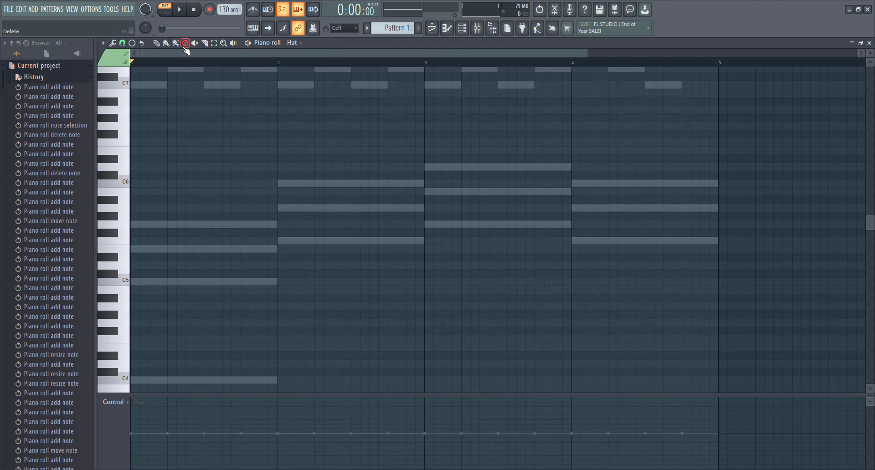
Step: Paint a row of eighth-note C5 hat notes across bars 1 to 4 with the Paint tool and listen to the pattern
click(157, 45)
click(176, 43)
click(166, 43)
click(166, 44)
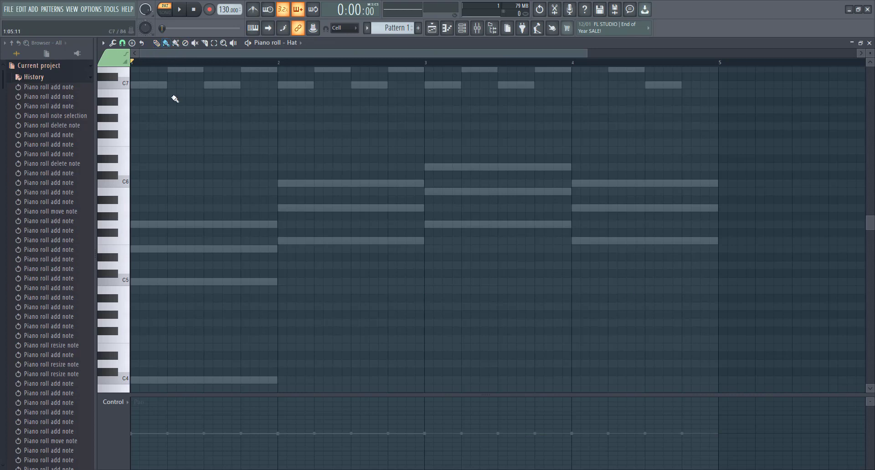
drag(135, 286, 709, 290)
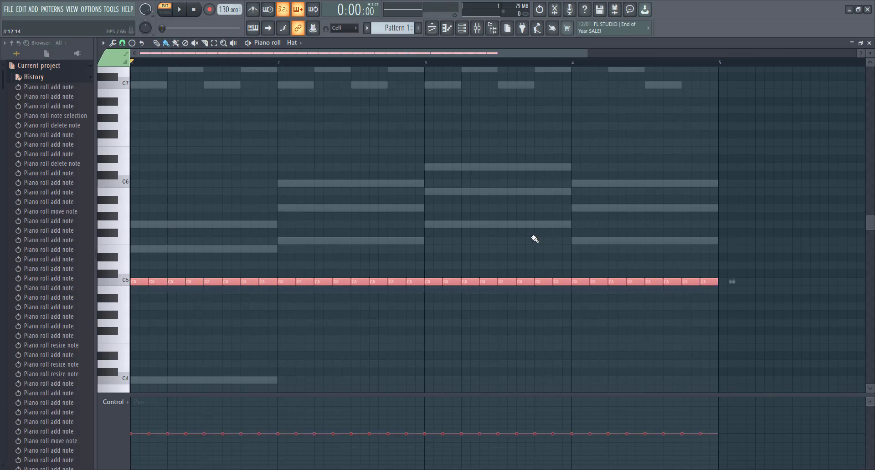
key(space)
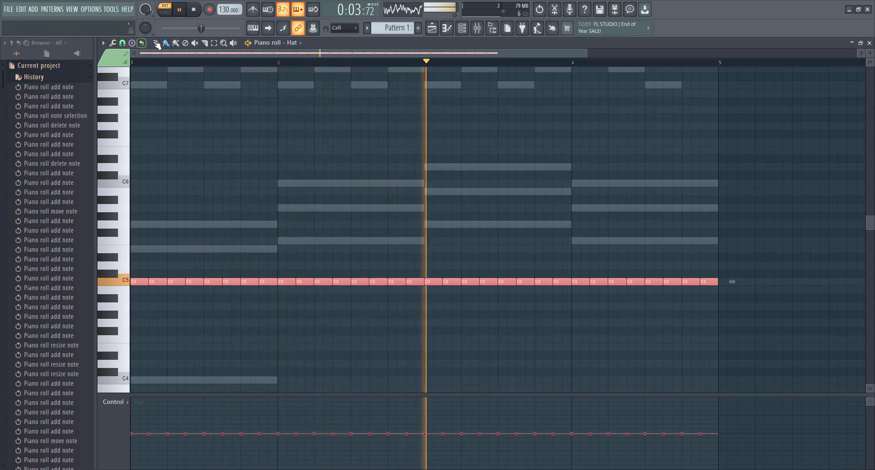
click(200, 11)
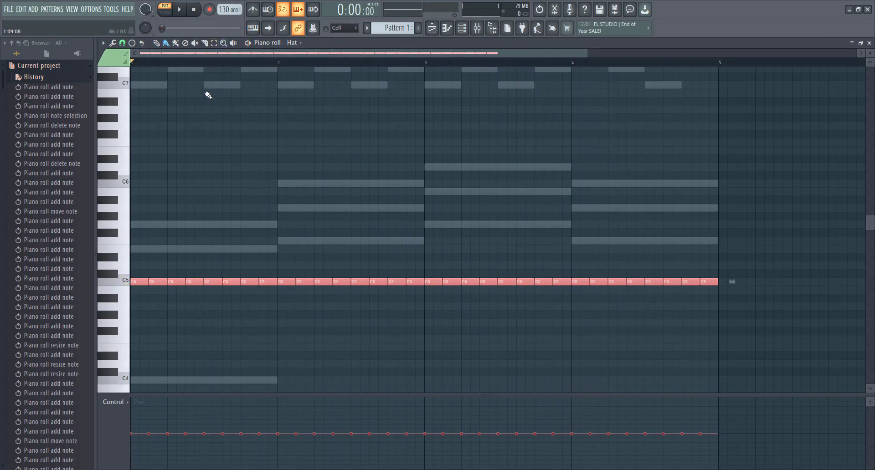
Step: Mute the first five C5 hat notes in bar 1 with the Mute tool, and unmute them again
click(195, 45)
click(142, 283)
drag(155, 283, 199, 284)
click(215, 282)
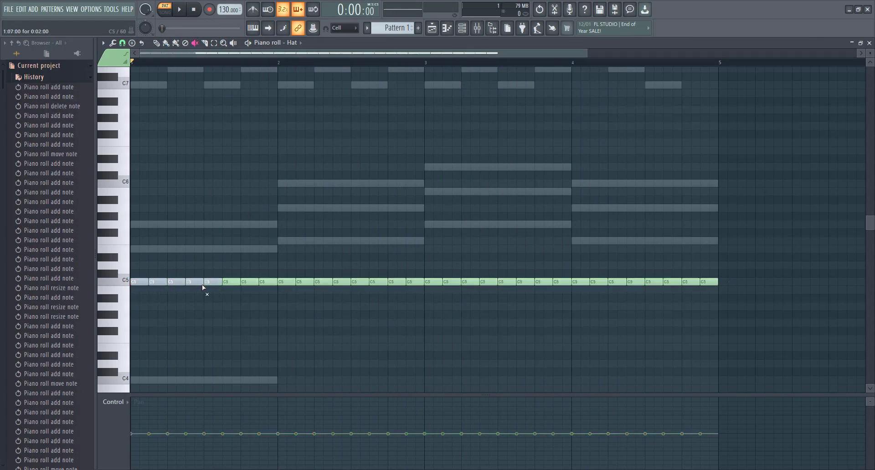
click(210, 283)
click(194, 283)
click(174, 285)
click(163, 285)
click(141, 285)
Step: Mute the third, fifth and seventh C5 notes in bar 1 and the second, fifth and seventh in bar 2, with the pattern playing
click(174, 283)
click(213, 283)
click(250, 283)
click(301, 283)
click(179, 9)
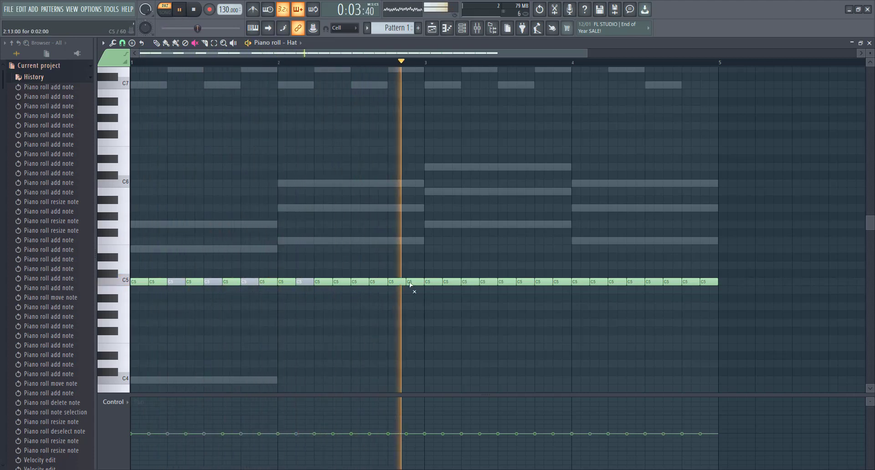
click(394, 282)
click(364, 283)
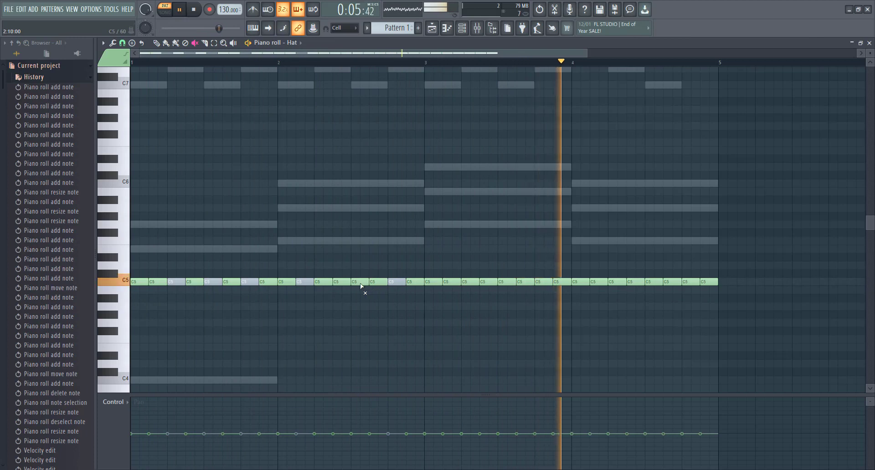
Step: Mute the first, third, sixth and eighth C5 notes in bar 3 and the third, fifth and seventh in bar 4
click(435, 282)
click(469, 283)
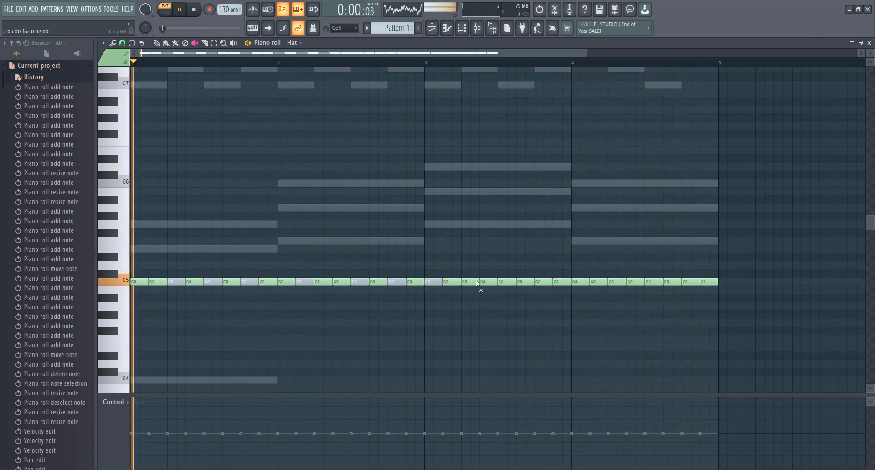
click(523, 284)
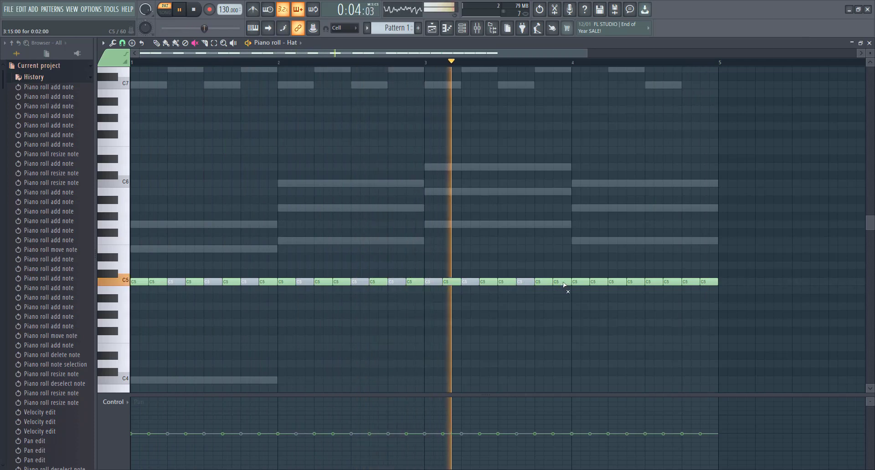
click(564, 284)
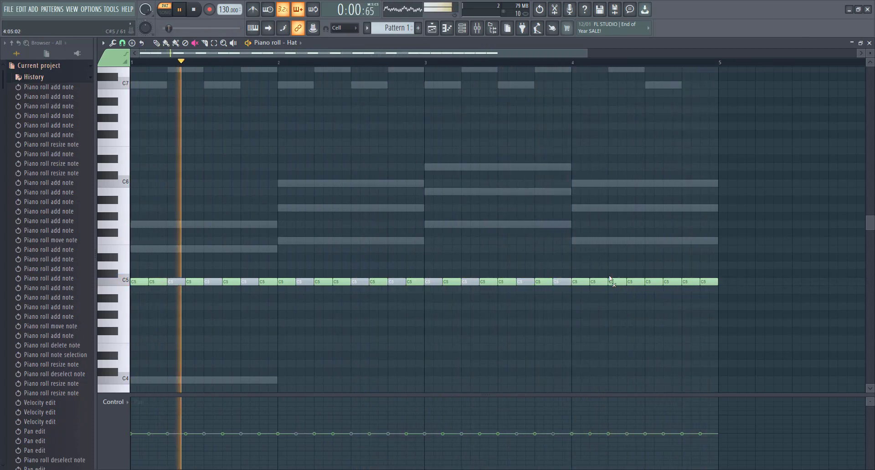
click(620, 284)
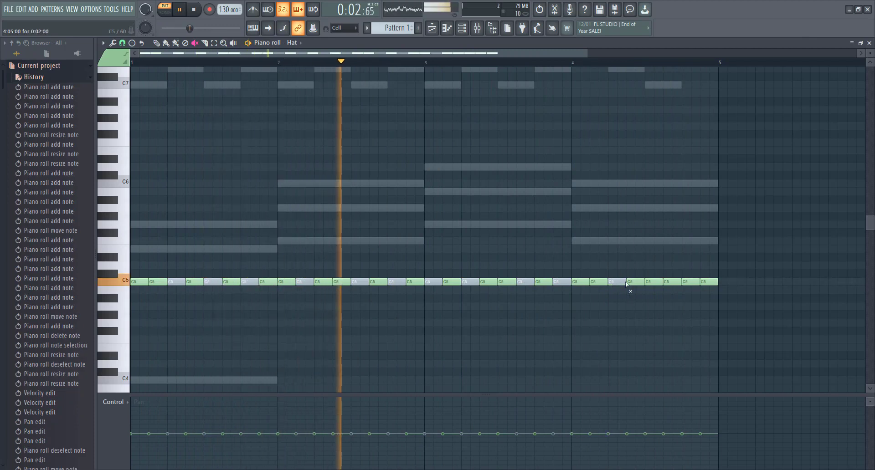
click(652, 283)
click(691, 284)
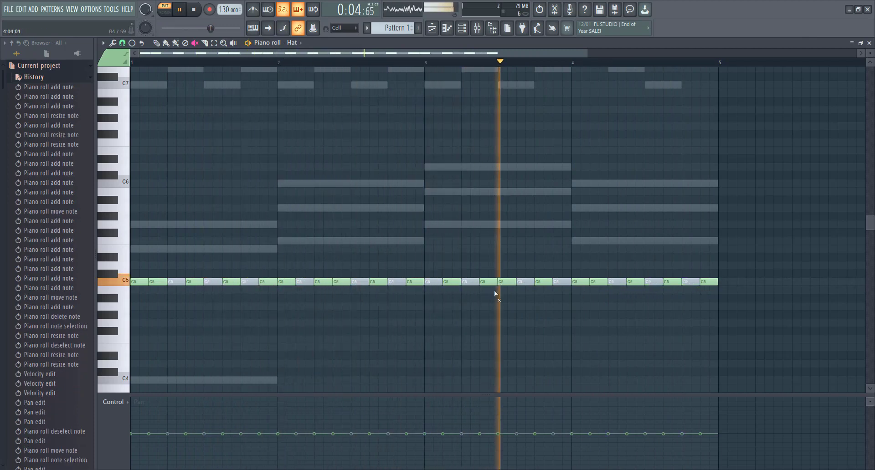
Step: Mute the third and fourth C5 notes in bar 2, and unmute the second and third ones
click(343, 283)
click(322, 283)
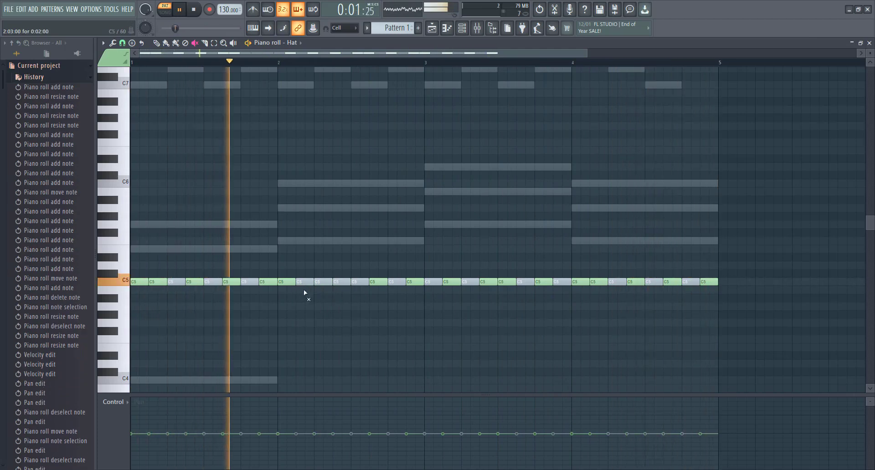
click(306, 285)
click(324, 286)
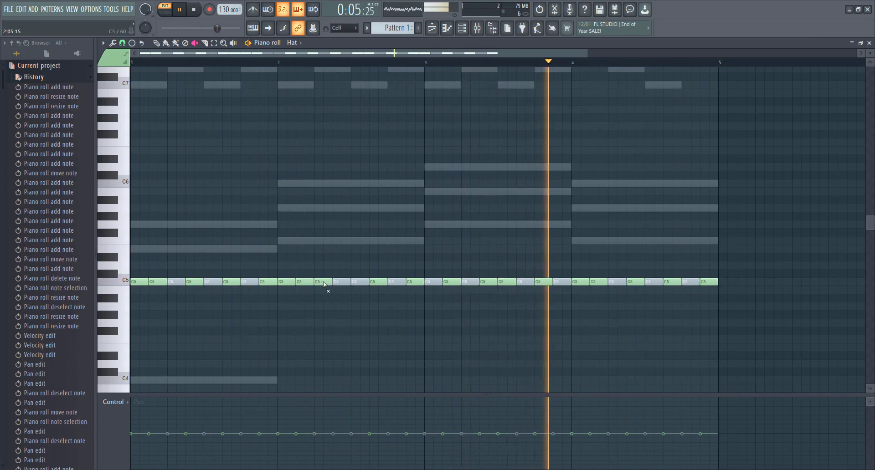
Step: Unmute all the remaining muted C5 hat notes across bars 1 to 4 and stop playback
click(345, 285)
click(360, 284)
click(248, 287)
click(211, 284)
click(177, 286)
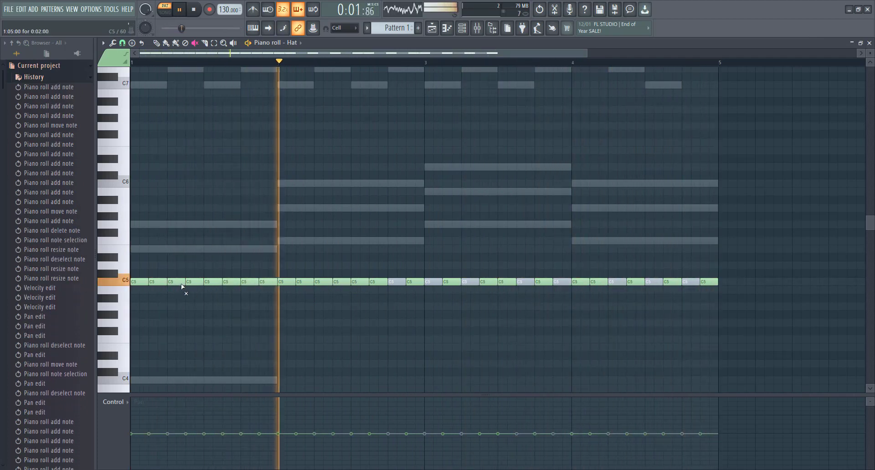
click(392, 286)
click(430, 286)
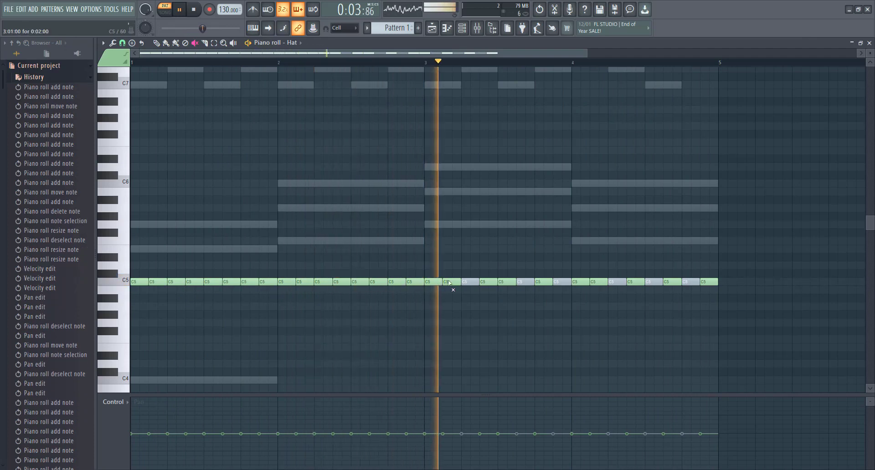
click(469, 285)
click(522, 285)
click(556, 287)
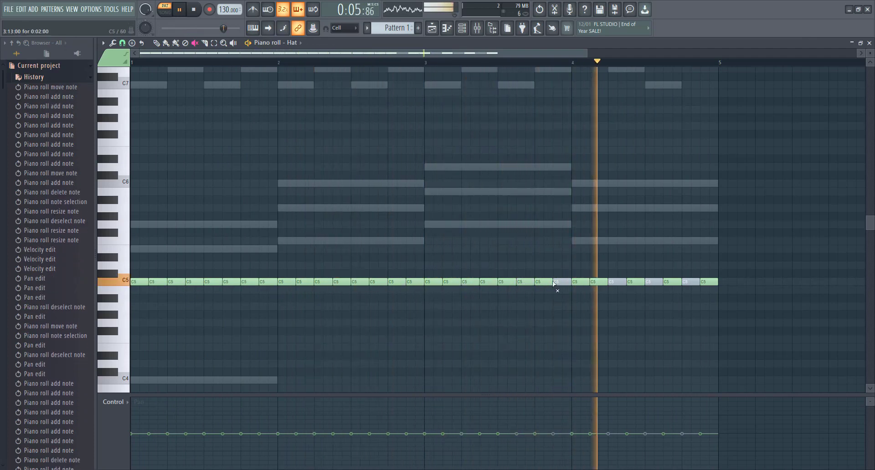
click(616, 286)
click(656, 286)
click(691, 285)
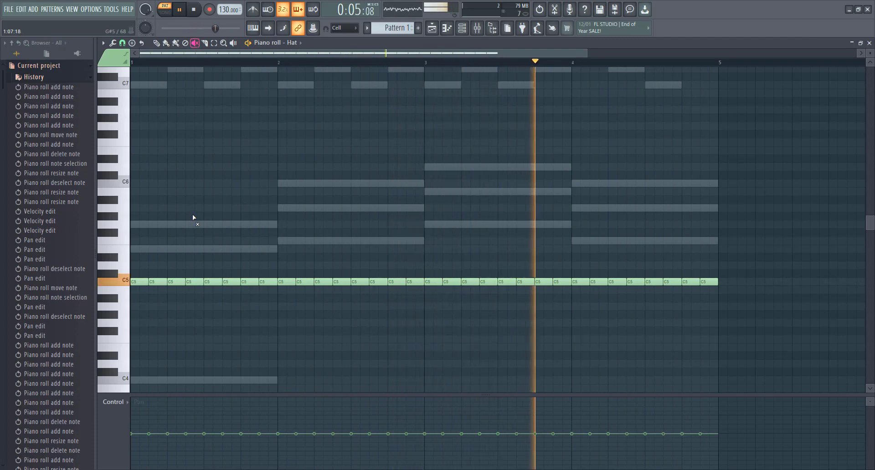
key(space)
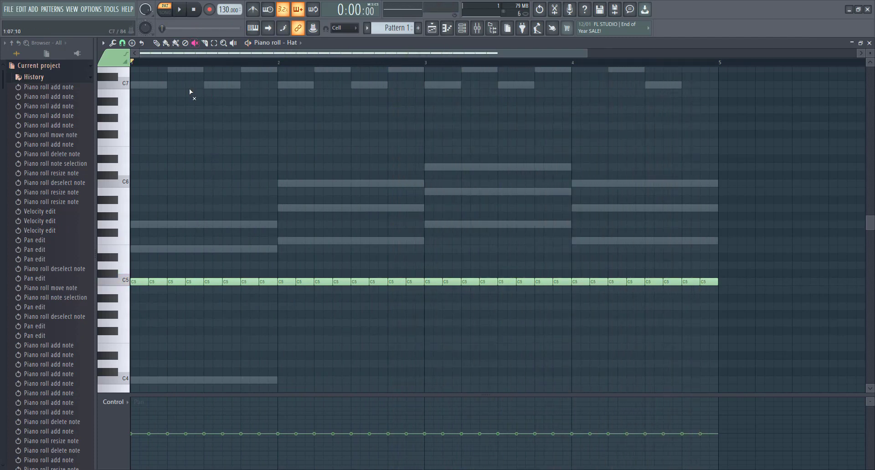
Step: Slice the first C5 hat note in bar 1 into three parts and each of the next three into halves, and play the pattern
scroll(138, 69, up, 2)
scroll(138, 69, up, 2)
click(205, 43)
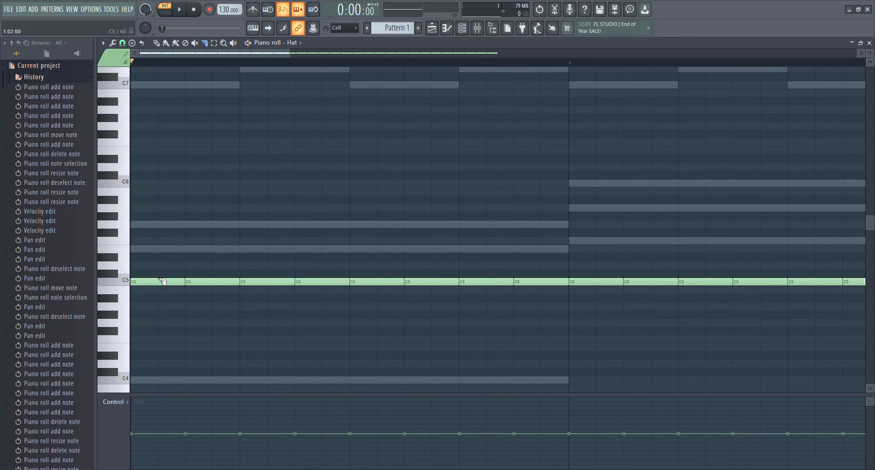
drag(163, 285, 178, 302)
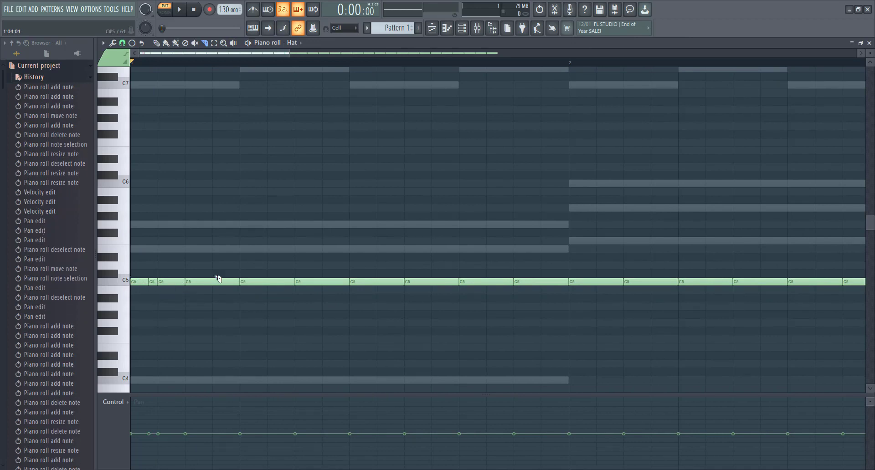
drag(220, 281, 221, 302)
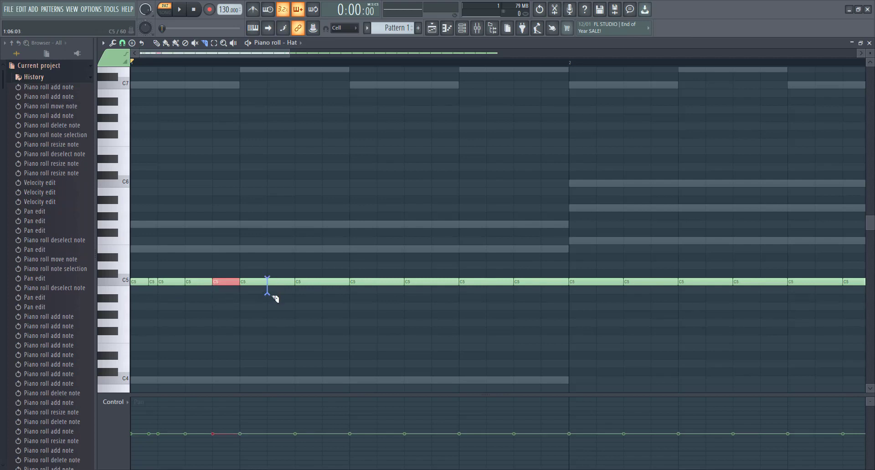
drag(275, 298, 275, 301)
drag(328, 297, 343, 291)
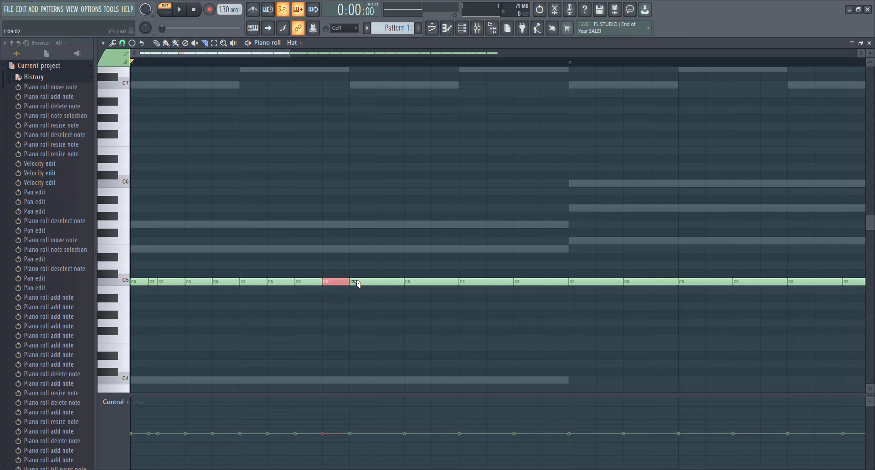
key(space)
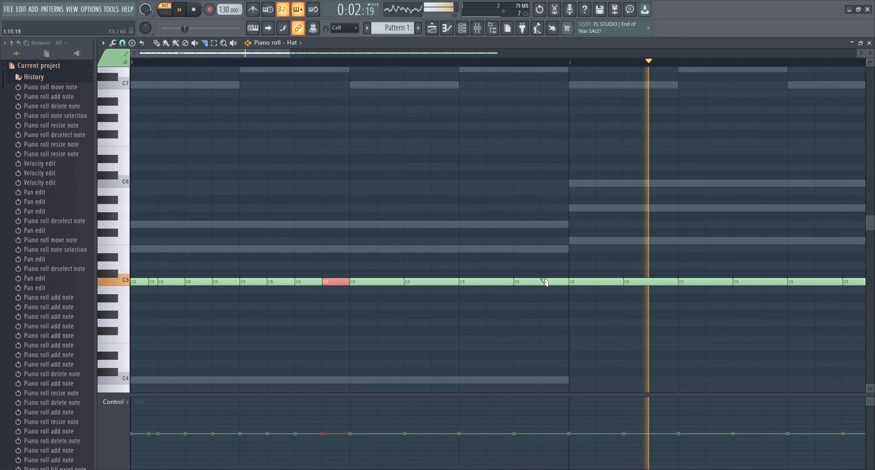
Step: Slice the last C5 hat note in bar 1, the second and third in bar 2, and several in bars 3 and 4, and stop playback
drag(547, 283, 552, 290)
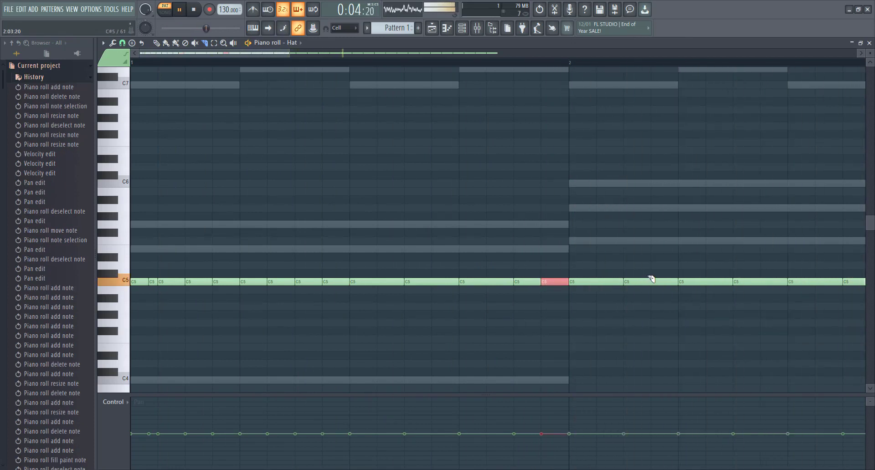
drag(631, 279, 706, 302)
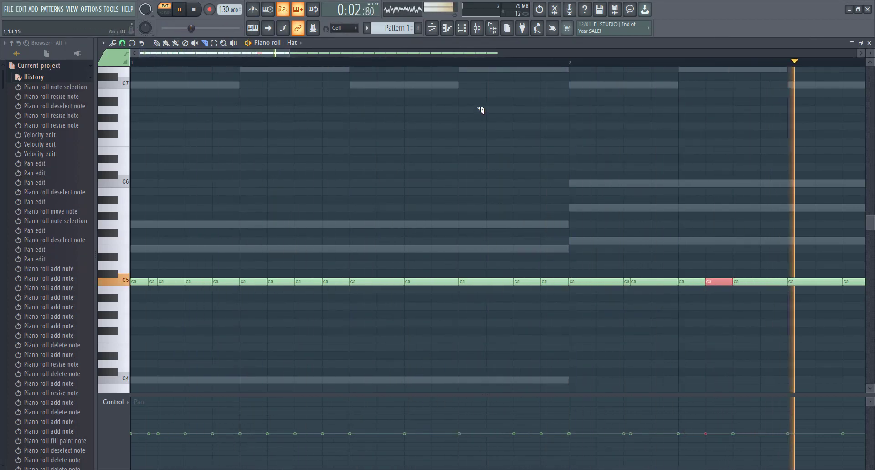
scroll(479, 68, down, 3)
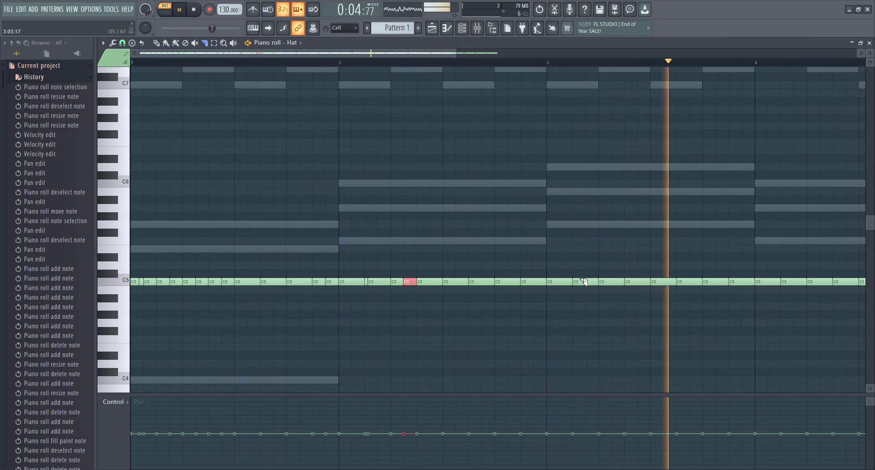
drag(586, 279, 587, 292)
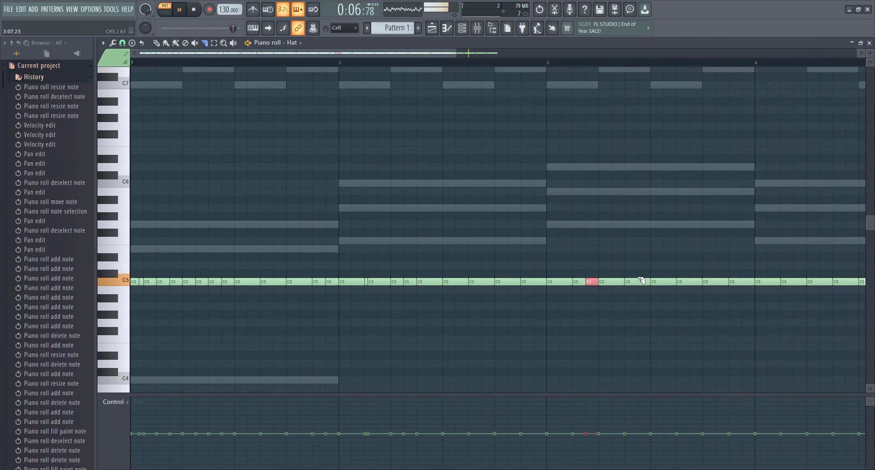
drag(637, 276, 642, 289)
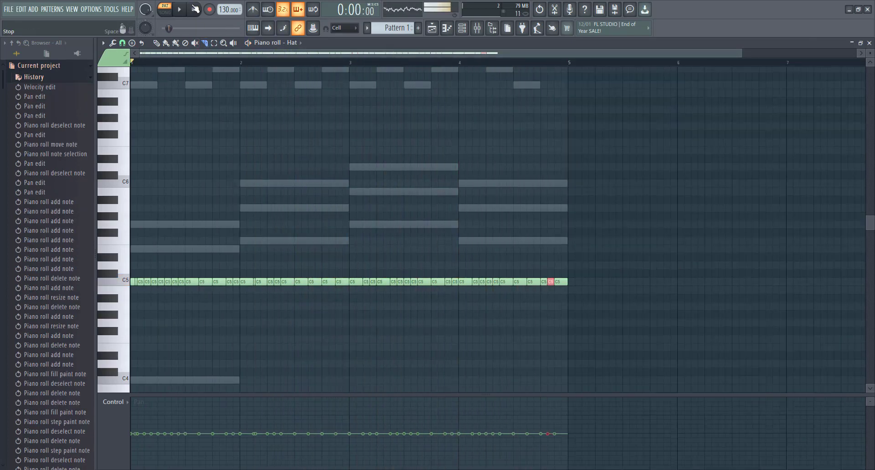
key(space)
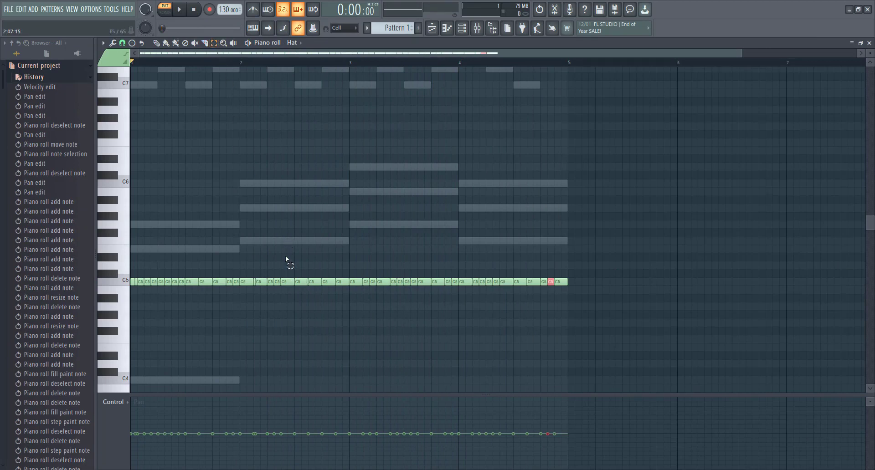
Step: Select individual C5 hat notes one by one from mid bar 2 into bar 3, and box-select all notes of bar 2 and of bar 4
click(301, 283)
click(314, 285)
click(328, 284)
click(341, 284)
click(355, 284)
click(366, 285)
click(374, 284)
click(379, 284)
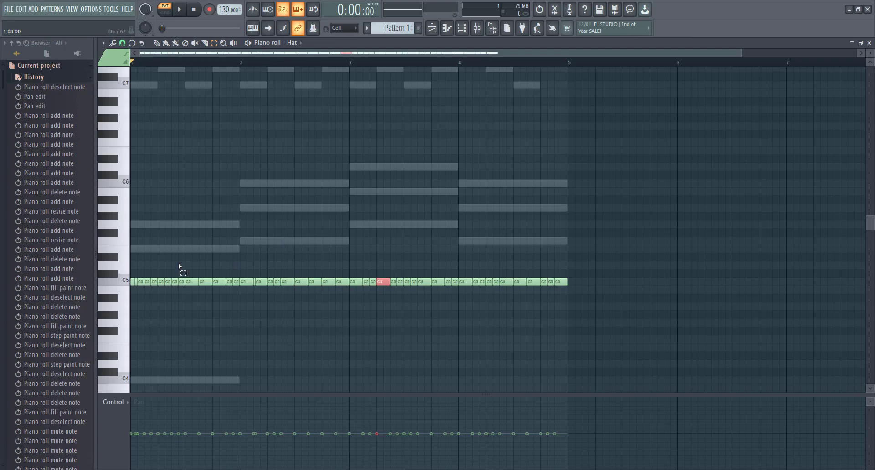
drag(183, 263, 349, 302)
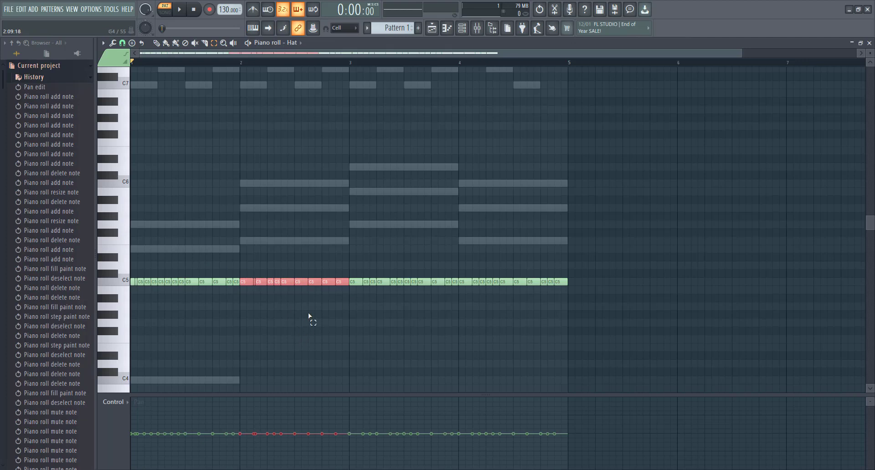
drag(460, 262, 574, 297)
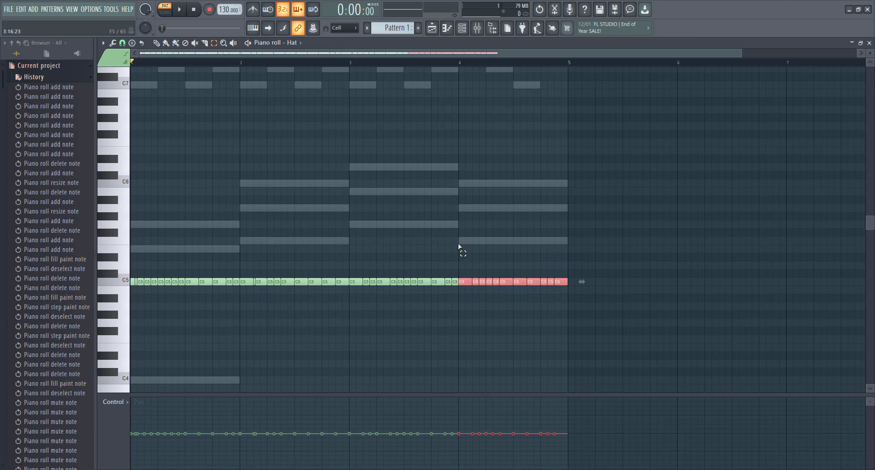
Step: Magnify the hat notes around bar 2 with the Zoom tool and zoom back out, twice
click(225, 43)
click(262, 283)
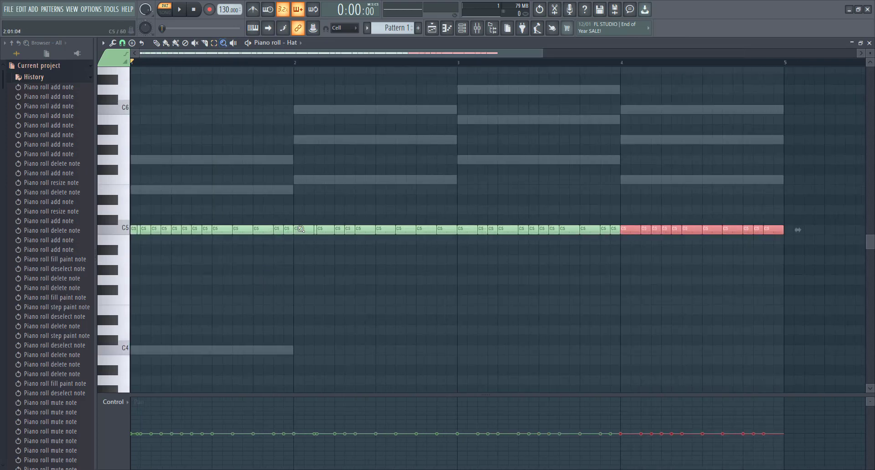
right_click(302, 229)
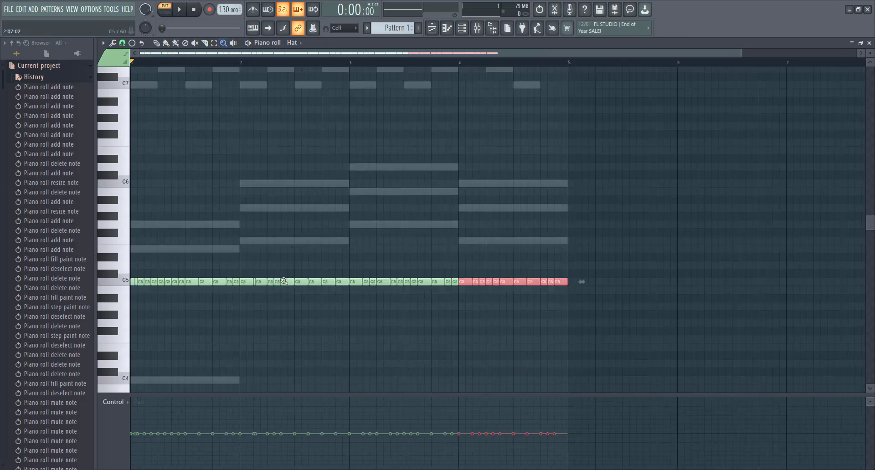
click(284, 281)
right_click(302, 232)
Step: Audition the Fruity DX10 melody at successive positions across bars 1 to 4 with the Playback tool
click(235, 44)
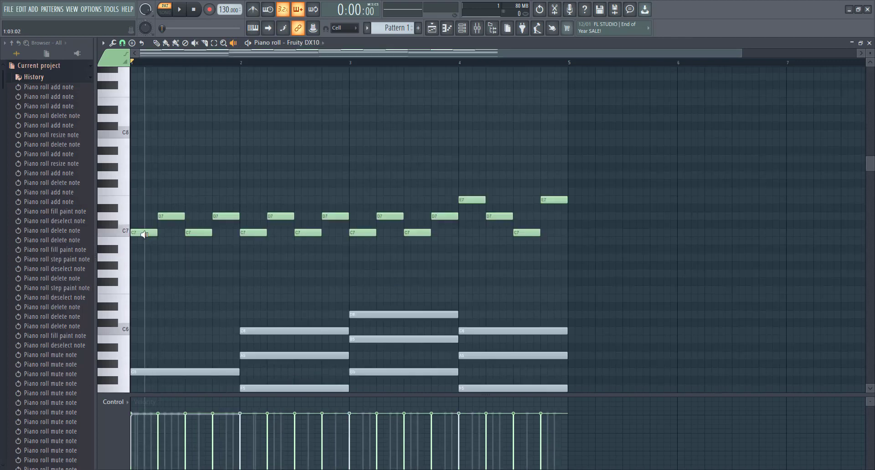
click(143, 234)
click(168, 220)
click(197, 232)
click(234, 240)
click(252, 247)
click(274, 252)
click(302, 254)
click(343, 248)
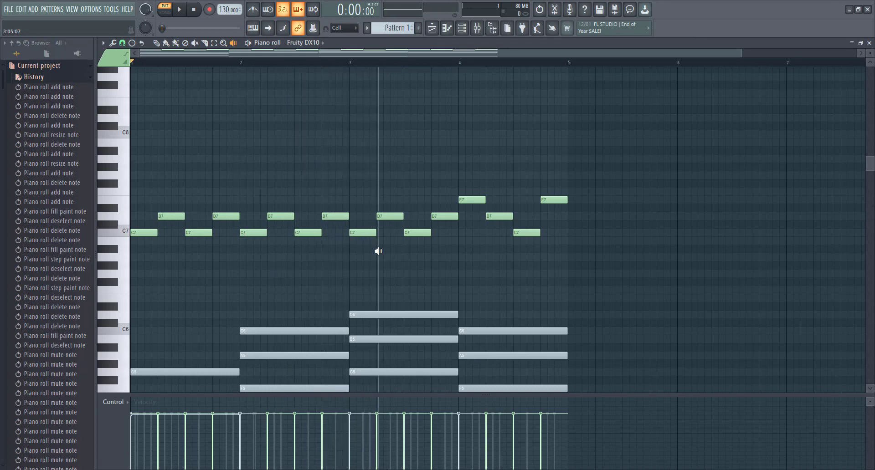
click(361, 288)
click(402, 282)
click(412, 282)
click(457, 284)
click(474, 282)
click(493, 287)
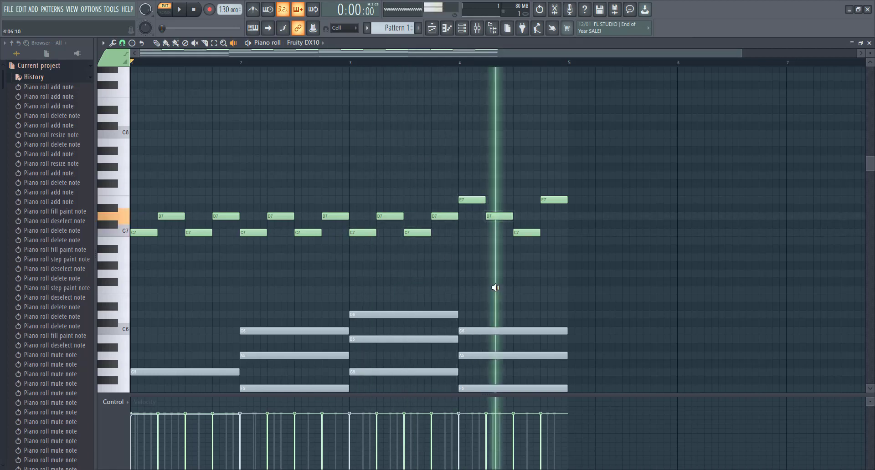
click(518, 291)
click(547, 278)
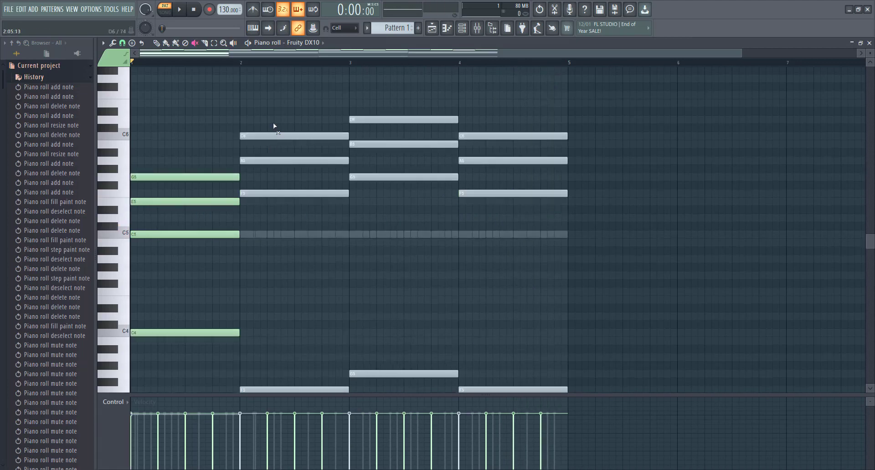
Step: Unmute the Fruity DX10 chord notes in bars 2 to 4 and the F3, G3 and F3 bass notes below them
drag(273, 123, 285, 200)
drag(383, 117, 393, 187)
drag(474, 131, 490, 201)
scroll(484, 290, down, 1)
scroll(483, 273, down, 3)
click(474, 243)
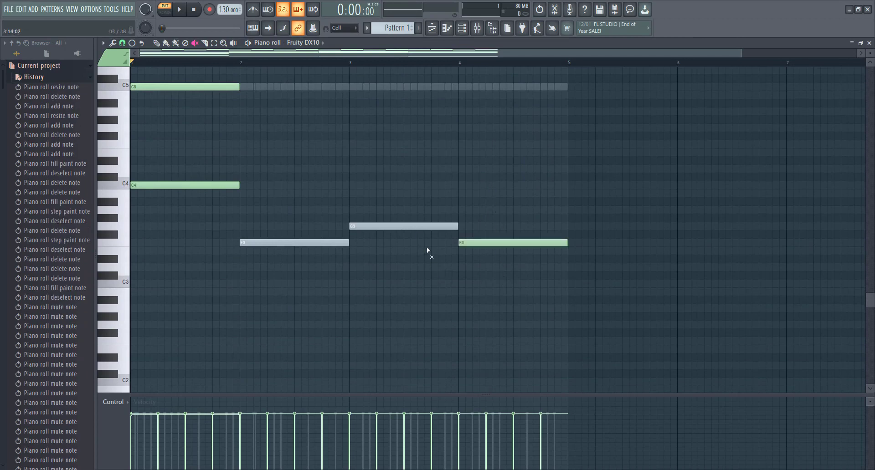
click(385, 226)
click(326, 243)
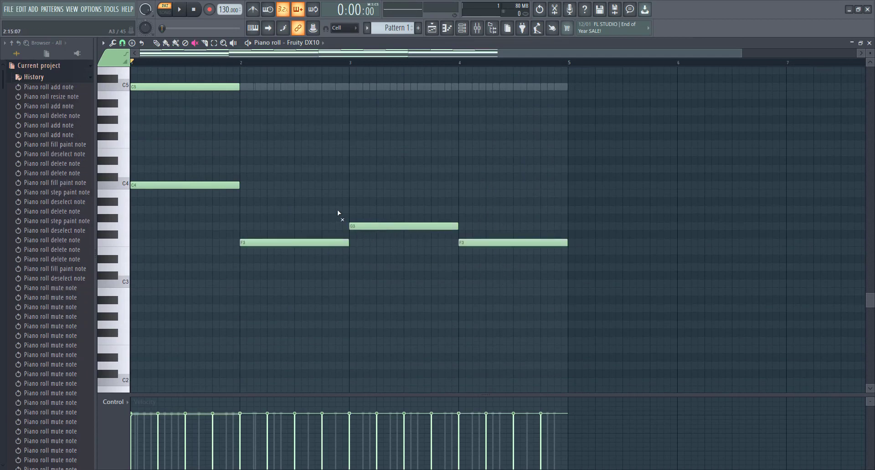
Step: Audition the Fruity DX10 chords and melody in bars 1 and 2 with the Playback tool
scroll(347, 207, up, 5)
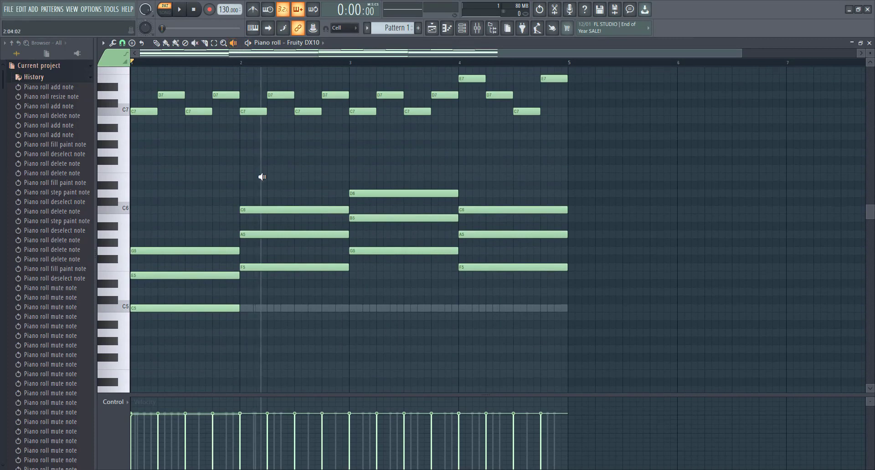
drag(275, 195, 195, 226)
click(134, 210)
scroll(195, 226, up, 1)
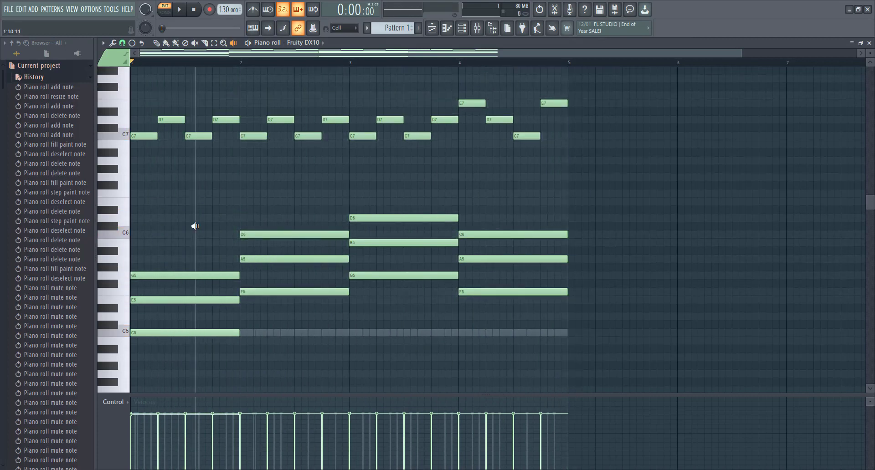
scroll(195, 226, up, 2)
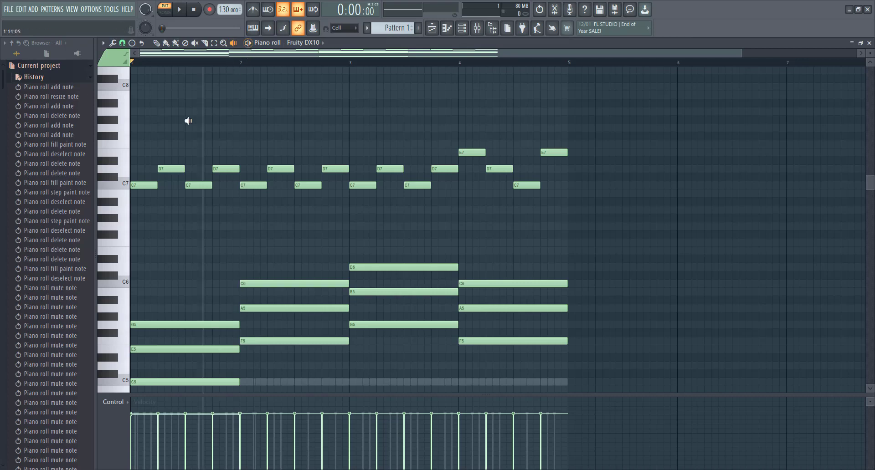
Step: Play the Fruity DX10 pattern, pause it around the start of bar 3, resume it and pause it again in bar 4
click(249, 43)
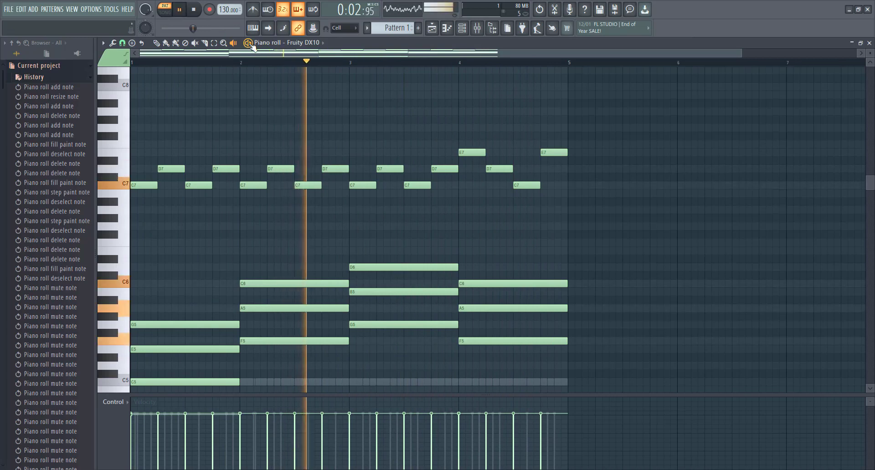
key(ctrl+space)
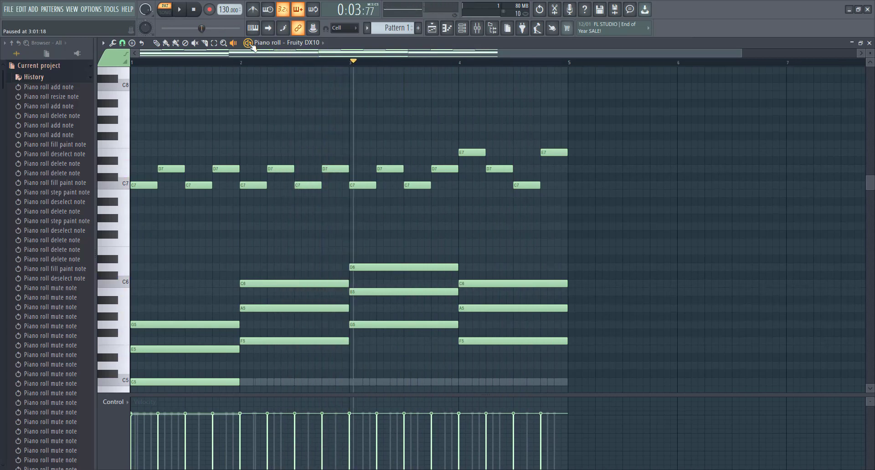
key(ctrl+space)
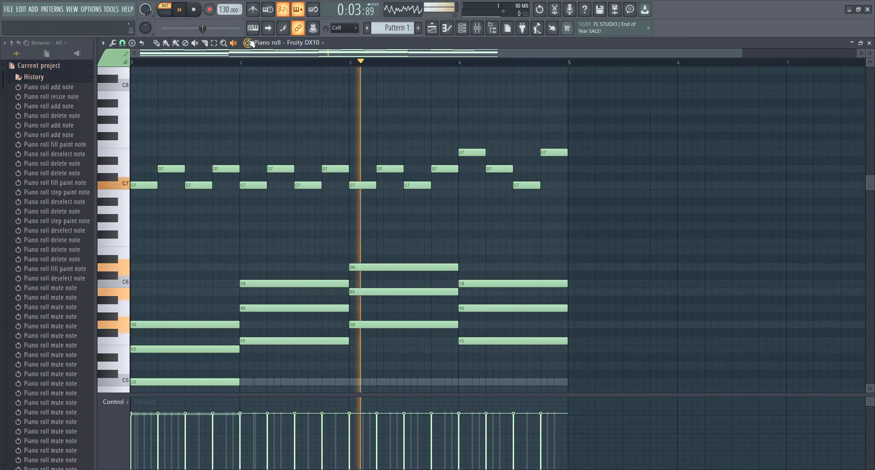
key(ctrl+space)
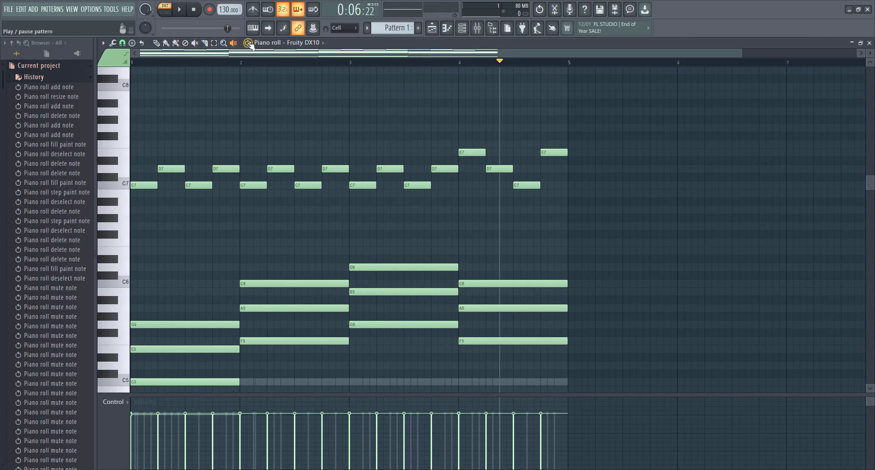
Step: Close the Piano roll and open the Mixer
click(166, 43)
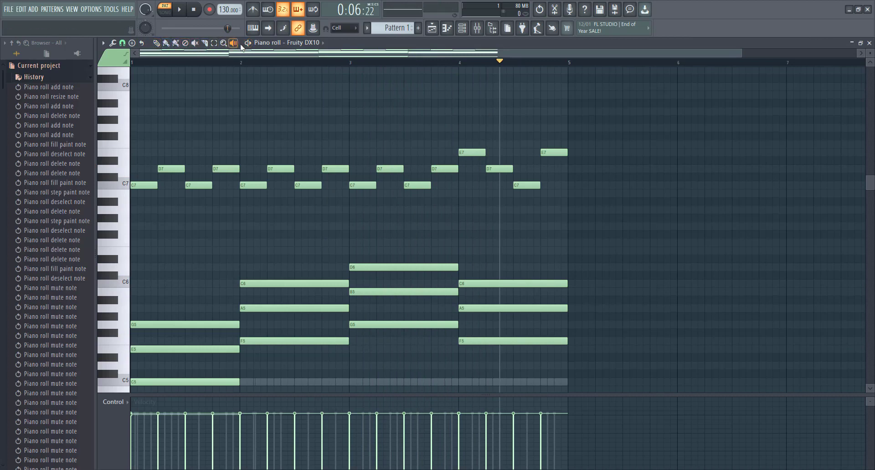
click(166, 44)
click(156, 43)
click(869, 43)
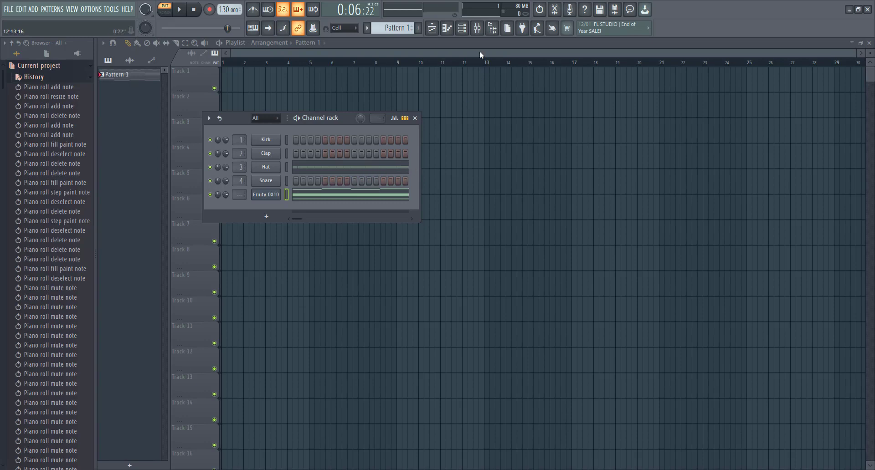
click(479, 34)
Step: Reposition the Mixer window higher over the Playlist and browse its insert tracks to Insert 125 and back to Insert 1
drag(428, 115, 432, 94)
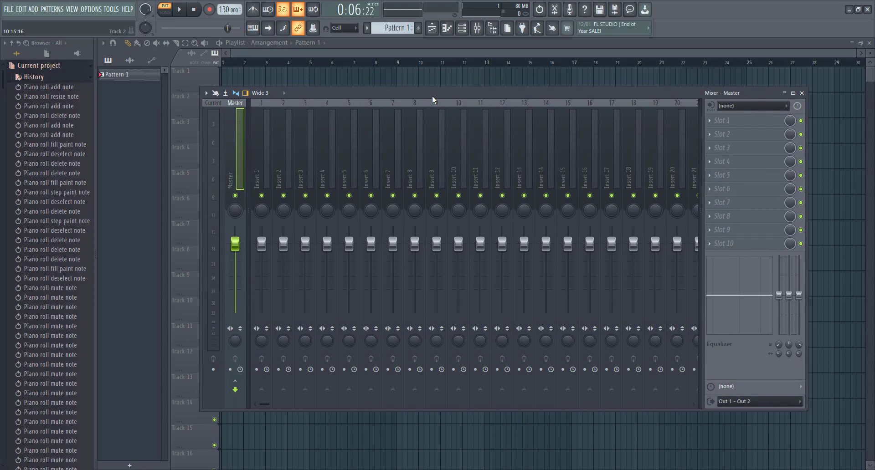
drag(432, 95, 423, 114)
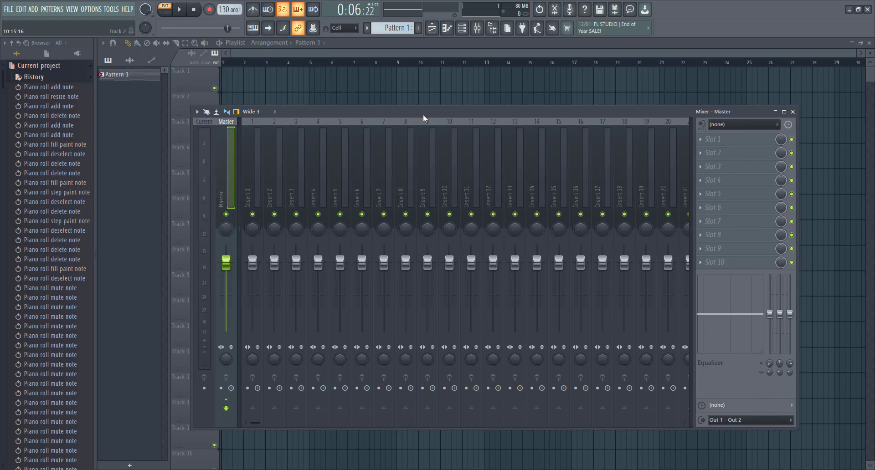
drag(422, 114, 419, 90)
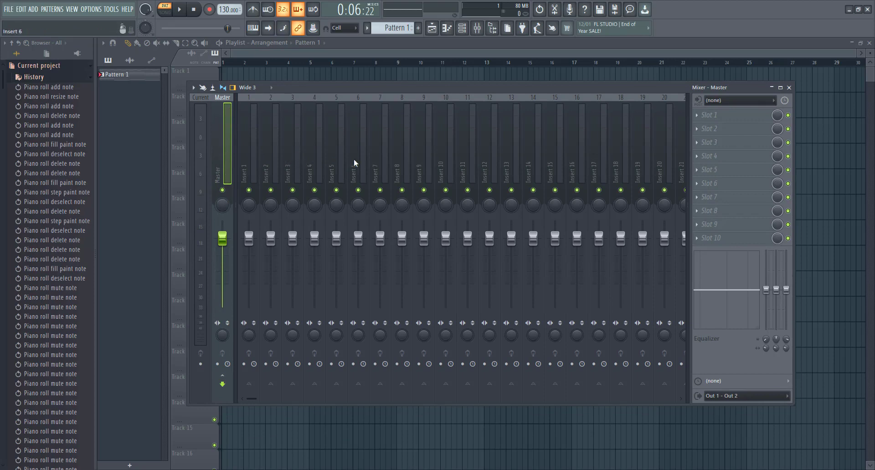
drag(253, 398, 683, 197)
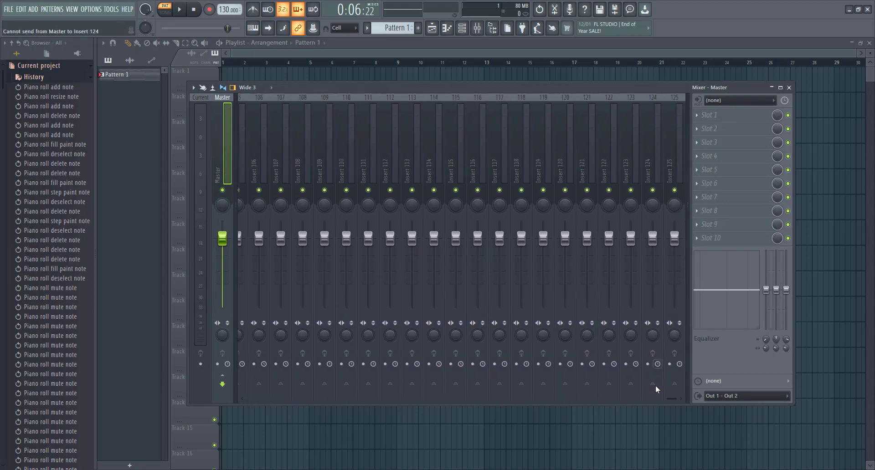
drag(671, 399, 305, 108)
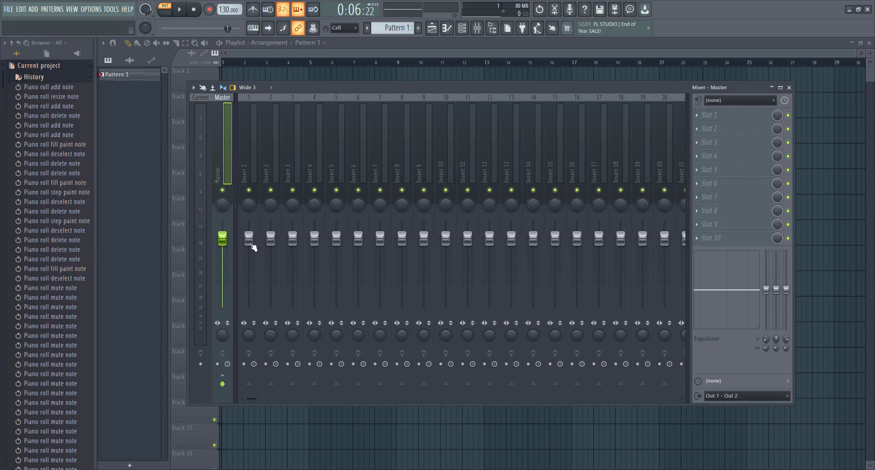
Step: Try panning Insert 2 off centre and back, and lower its volume to about -2.7 dB
click(271, 205)
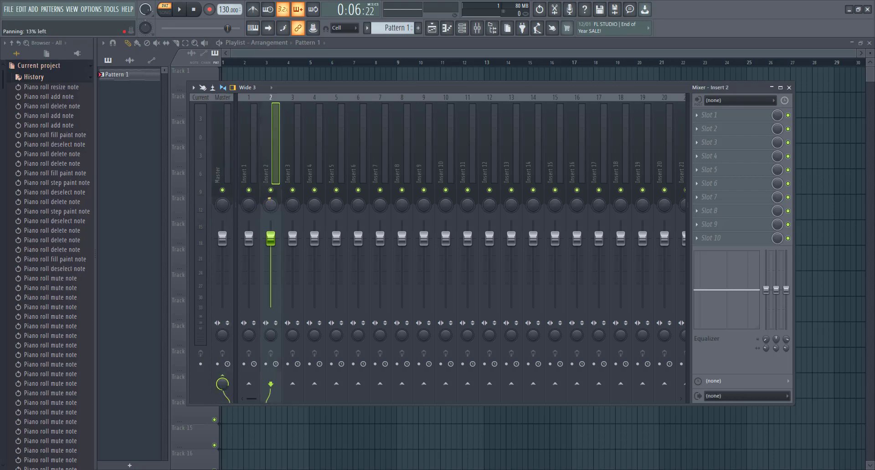
drag(293, 205, 266, 204)
drag(268, 240, 268, 247)
Step: Lower Insert 5 to about -7.3 dB, Insert 6 to about -1.8 dB and Inserts 10 and 11 well below 0 dB, and select Insert 1
drag(335, 239, 336, 241)
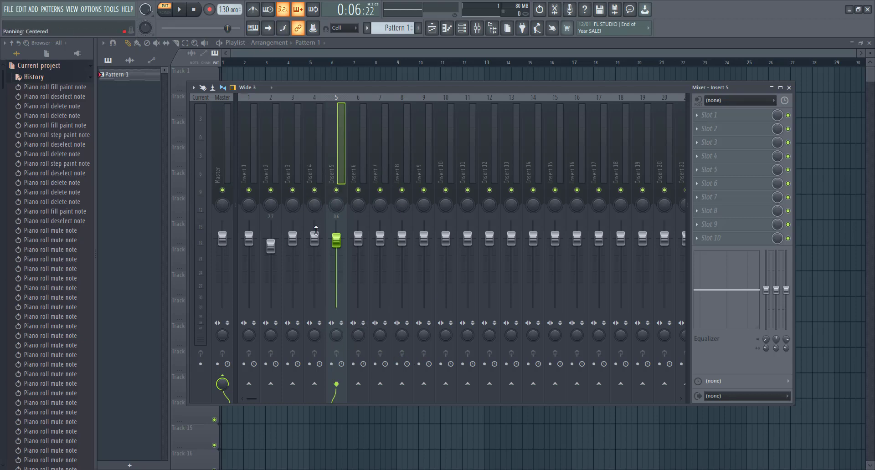
drag(336, 240, 336, 260)
drag(359, 238, 358, 243)
drag(446, 238, 472, 266)
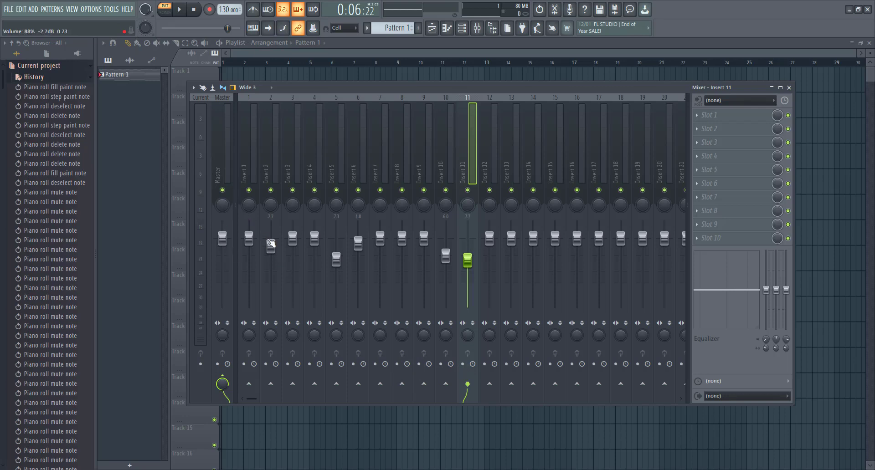
click(253, 155)
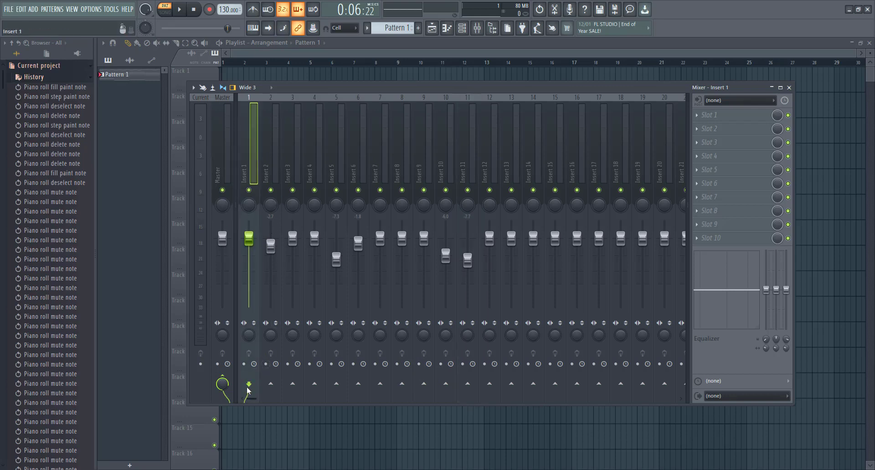
Step: Select Insert 2, shift the Mixer aside and place the Channel rack next to it so both windows are usable
click(272, 181)
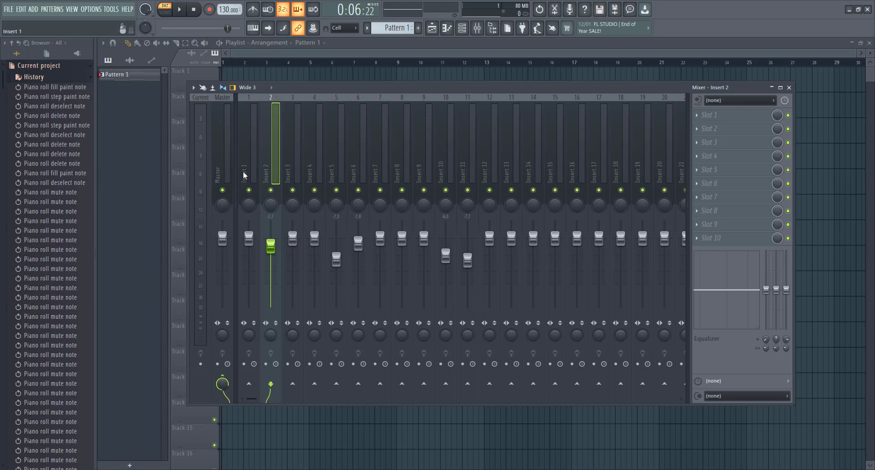
drag(310, 86, 487, 103)
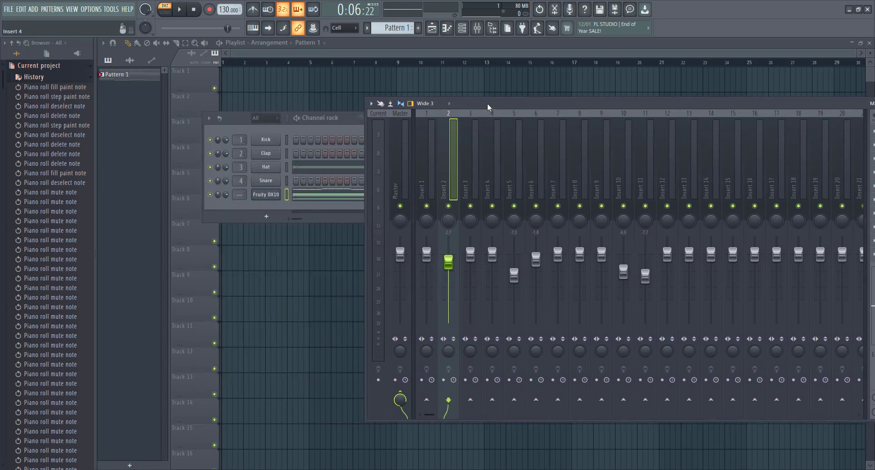
drag(344, 116, 308, 169)
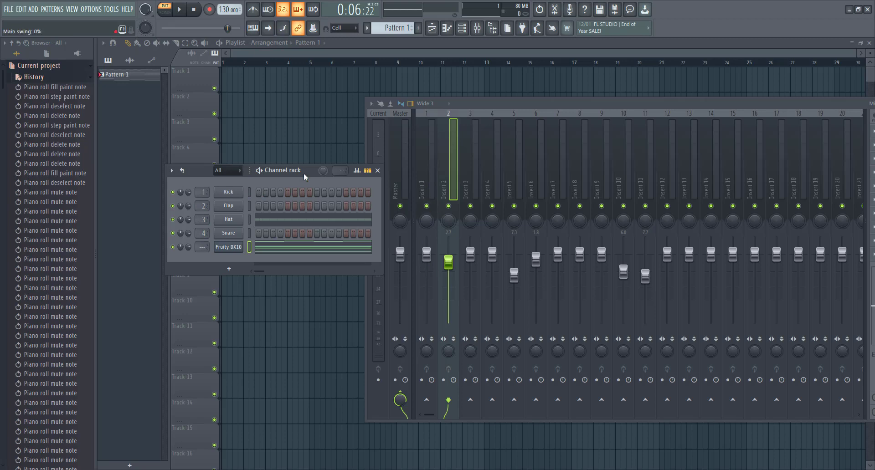
drag(303, 173, 242, 172)
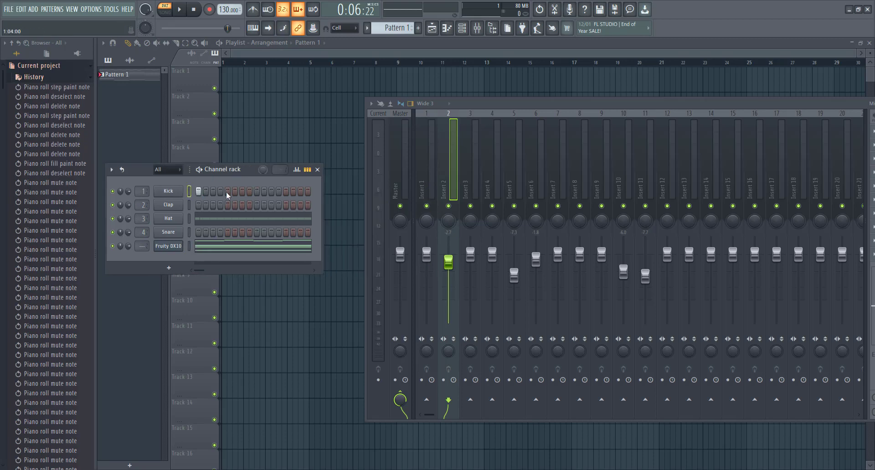
Step: Program the Kick channel on steps 1, 5, 9 and 13 in the Channel rack
click(227, 191)
click(256, 191)
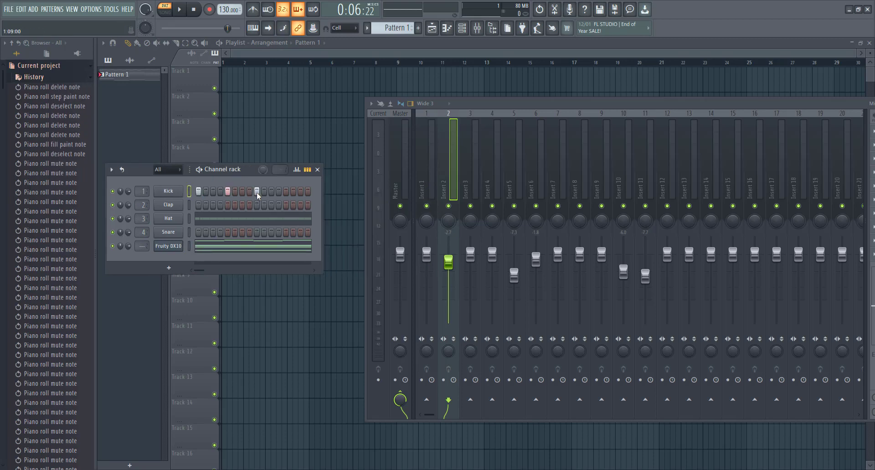
click(286, 192)
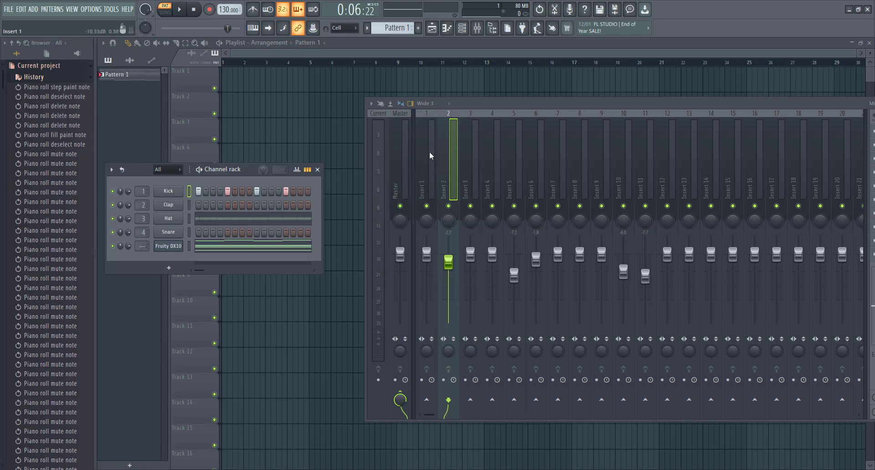
Step: Select Insert 1, play the pattern briefly, mute the Fruity DX10 channel and play it again without the synth
click(428, 180)
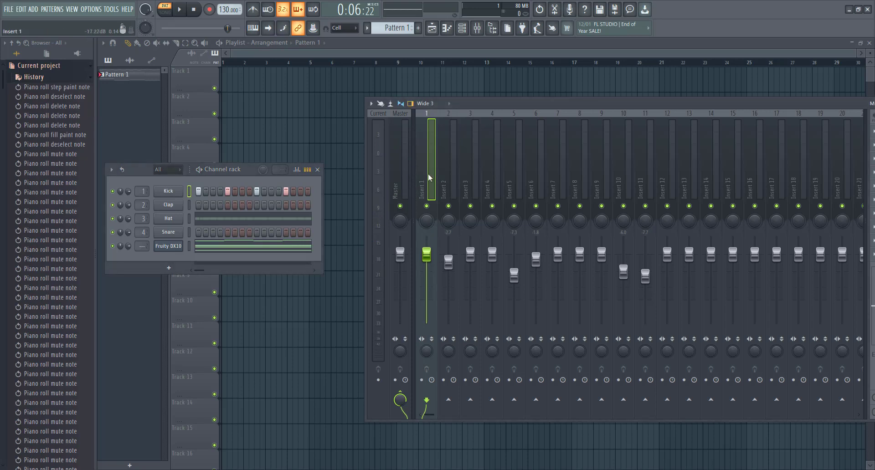
click(183, 10)
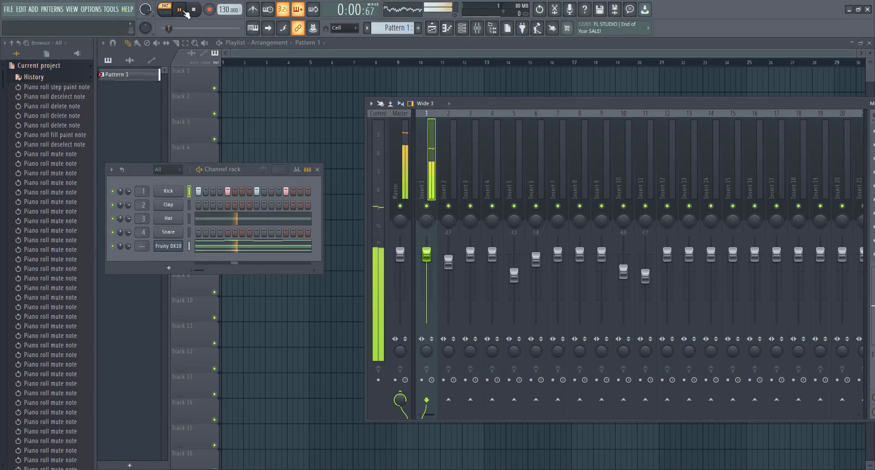
click(185, 11)
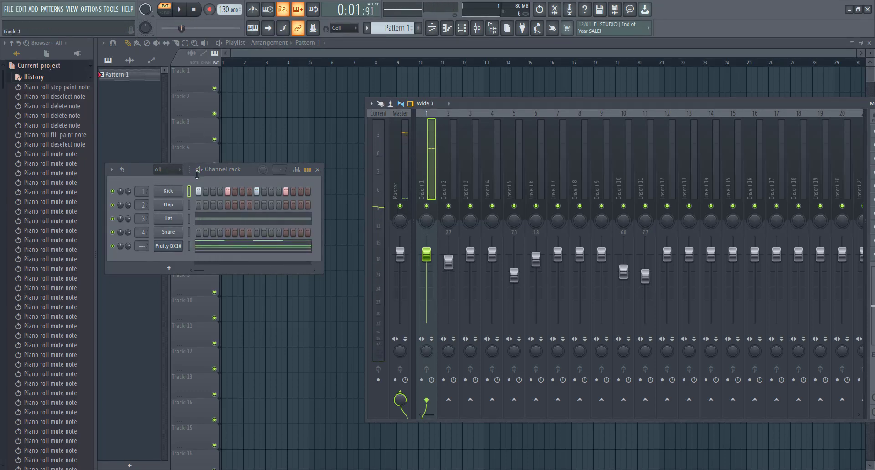
click(113, 246)
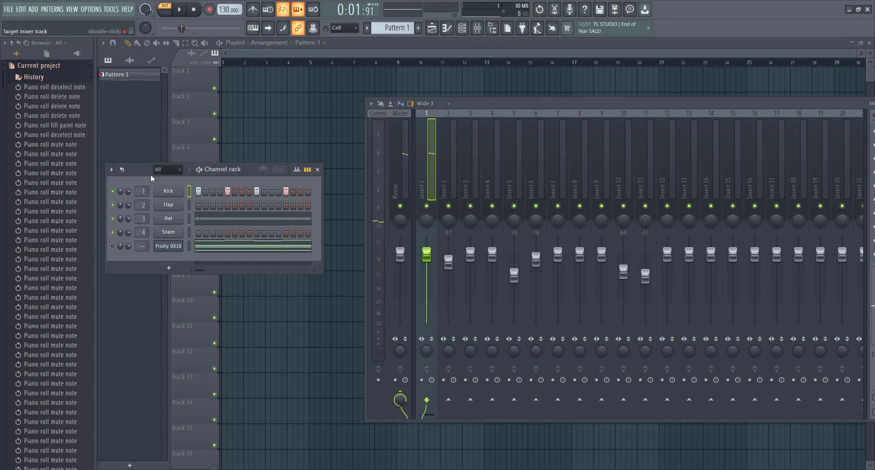
click(179, 9)
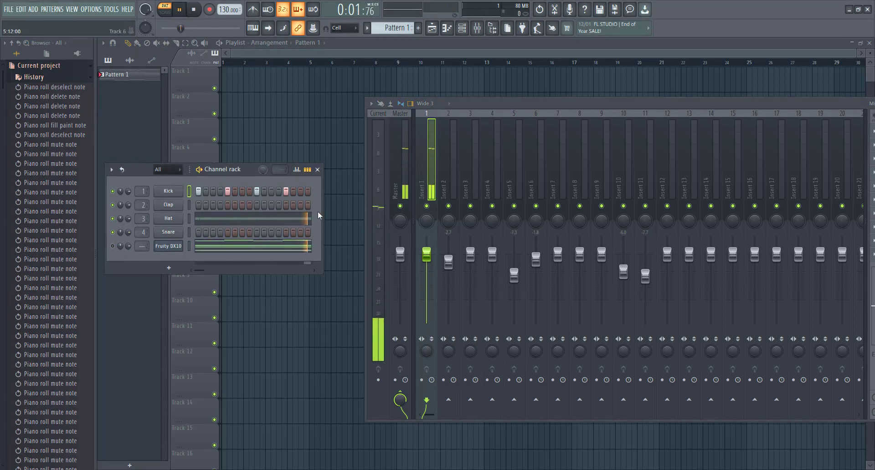
key(space)
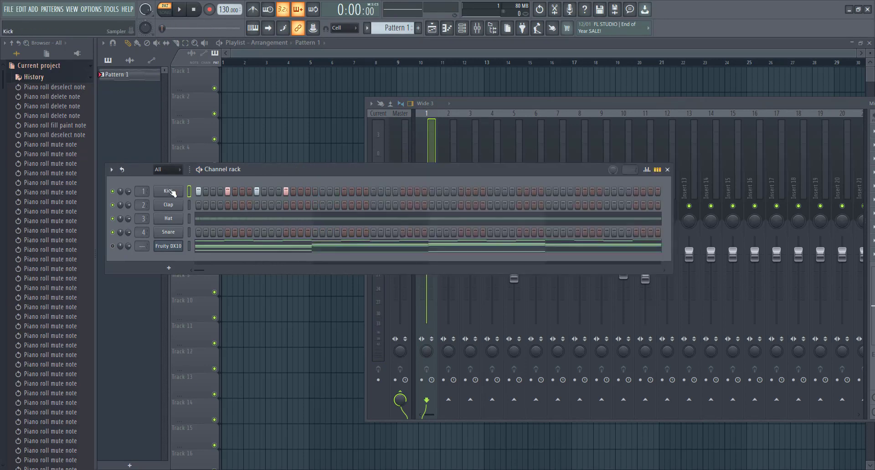
Step: Widen the Channel rack to show all four bars, try filling the Kick every 2 steps and fill it every 4 steps instead
right_click(171, 191)
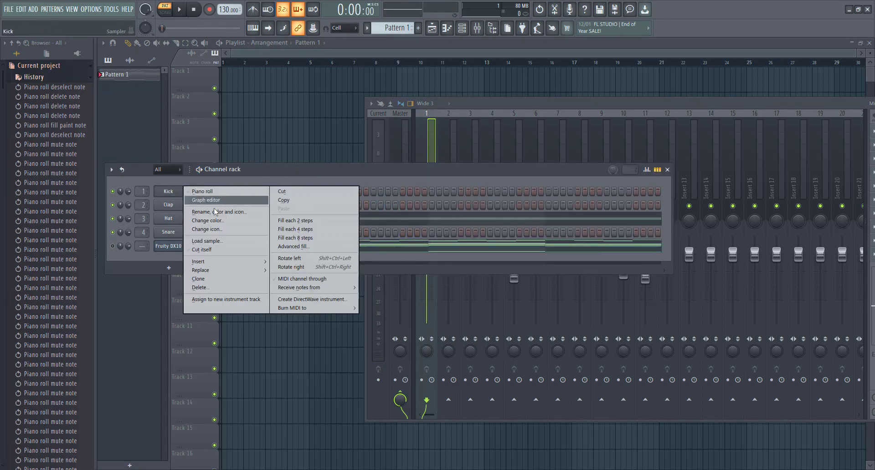
click(310, 221)
right_click(177, 192)
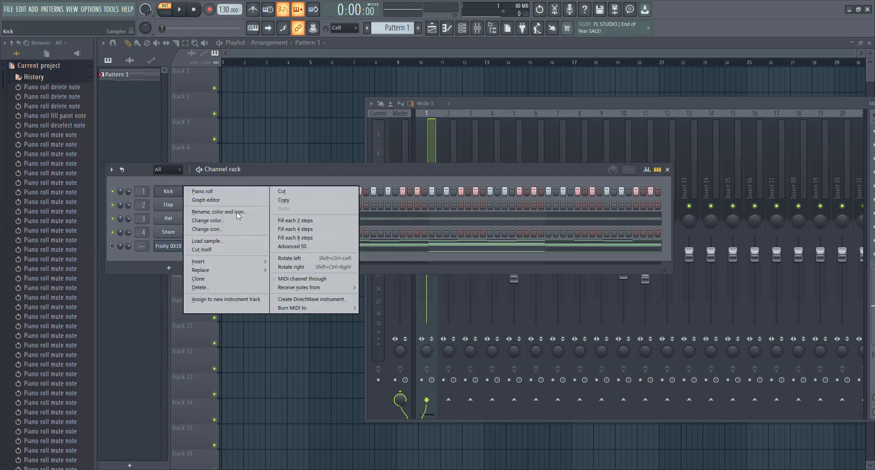
click(293, 230)
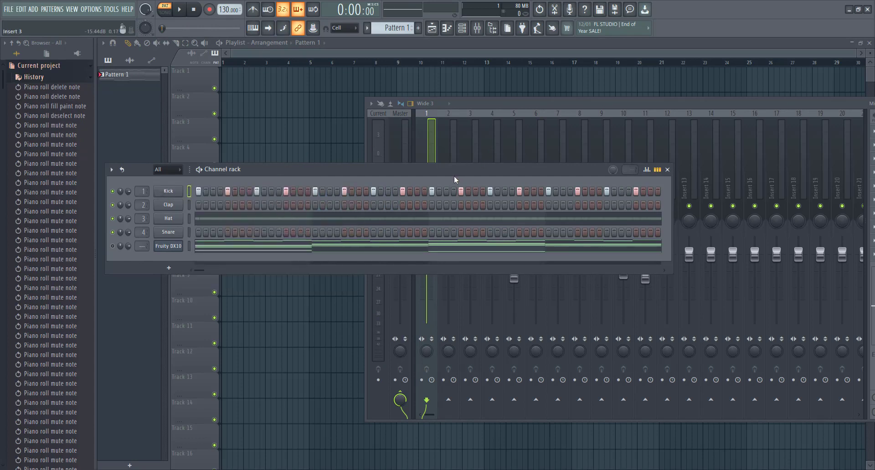
Step: Move the Channel rack below the Mixer's level meters and play the pattern to watch the kick signal on Insert 1
drag(433, 170, 412, 302)
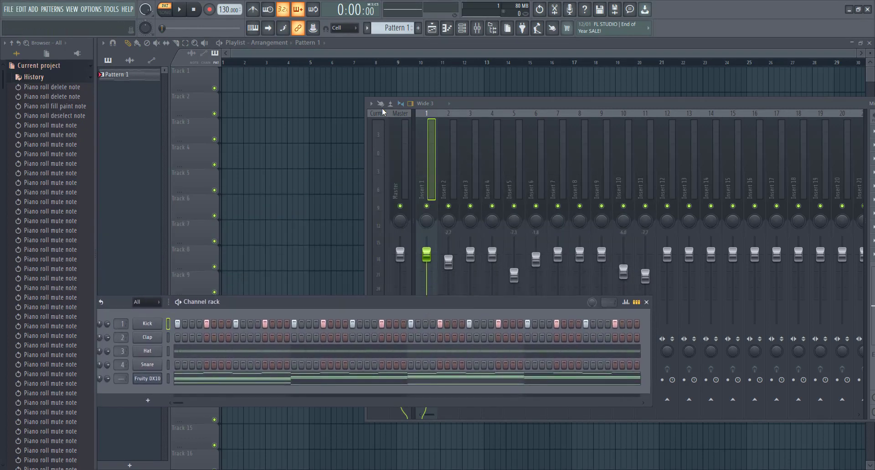
click(179, 9)
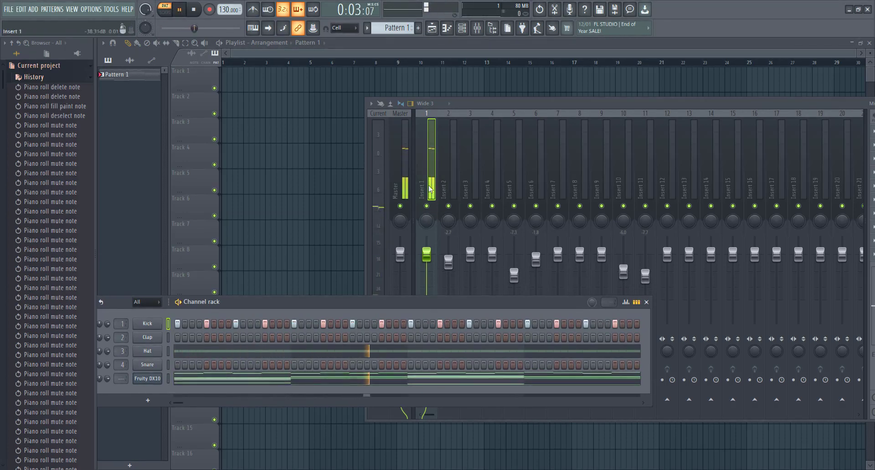
drag(271, 302, 335, 328)
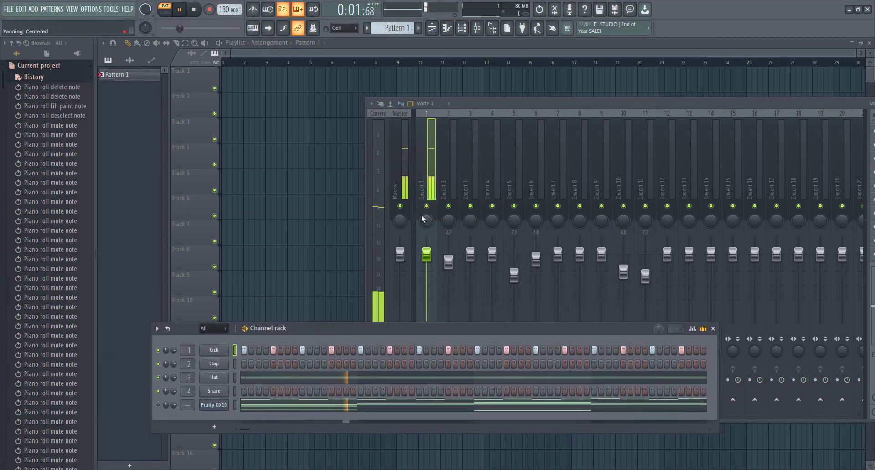
click(194, 9)
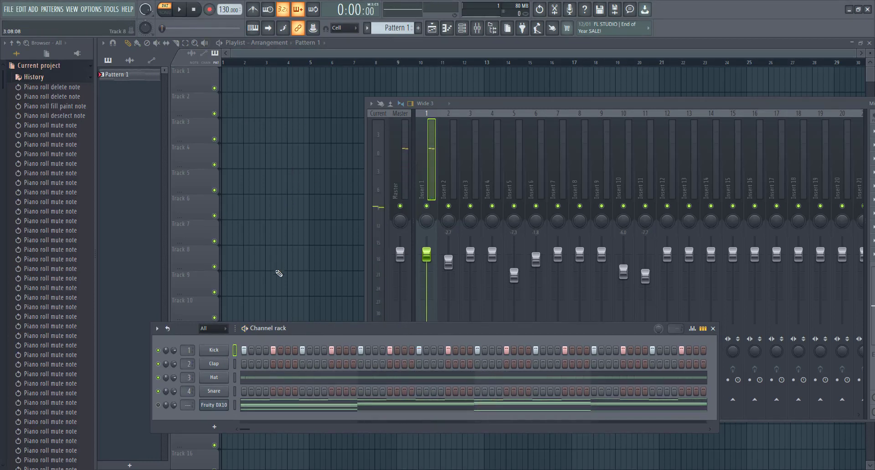
drag(309, 332, 279, 294)
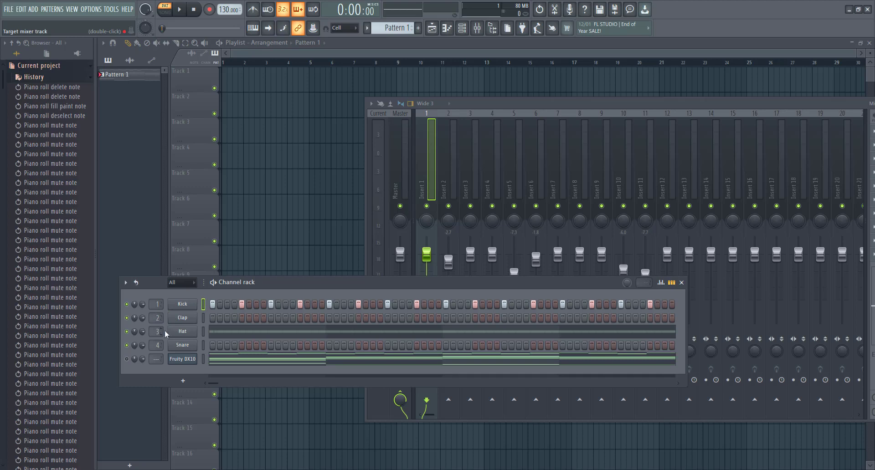
drag(271, 294, 268, 338)
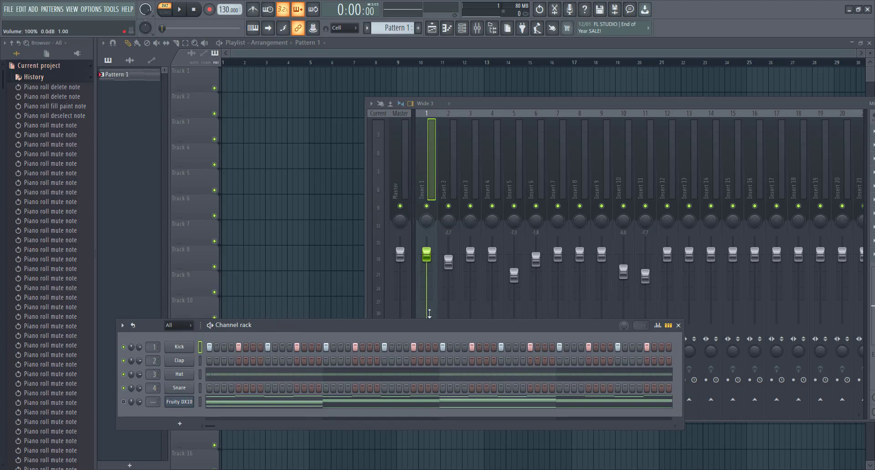
Step: Select the Kick channel, raise the Mixer window and route the selected channel to mixer track Insert 1
double_click(200, 353)
click(201, 353)
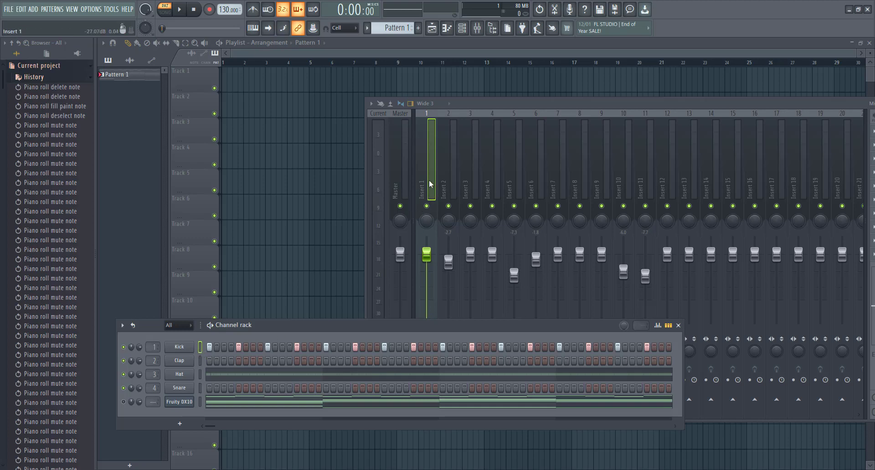
drag(453, 106, 458, 79)
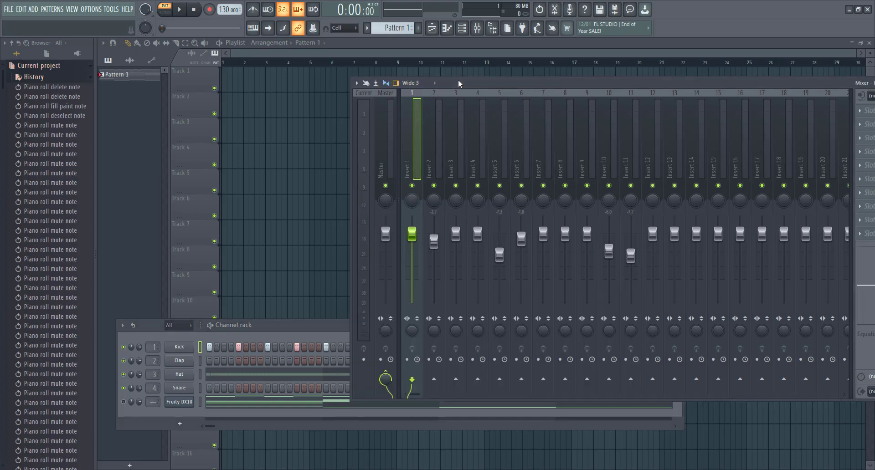
right_click(416, 145)
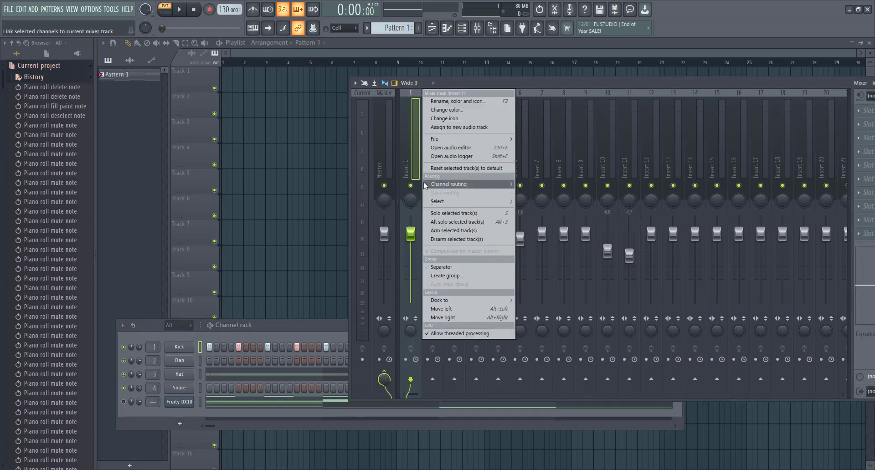
mouse_move(424, 185)
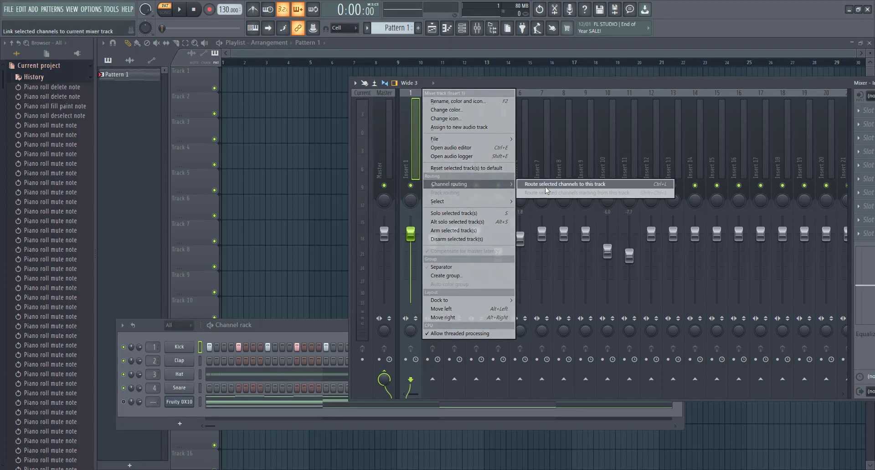
click(584, 187)
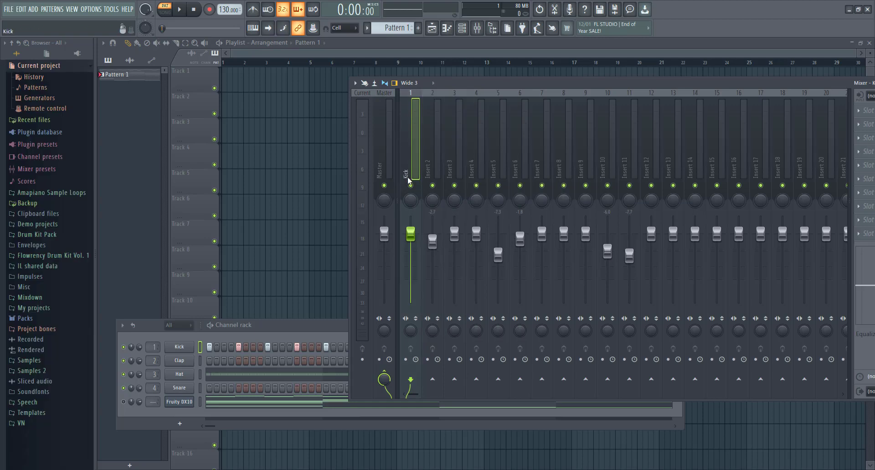
Step: Bring the Channel rack in front of the Mixer, program the Clap on steps 1, 4, 7 and 13, and play the pattern
click(264, 321)
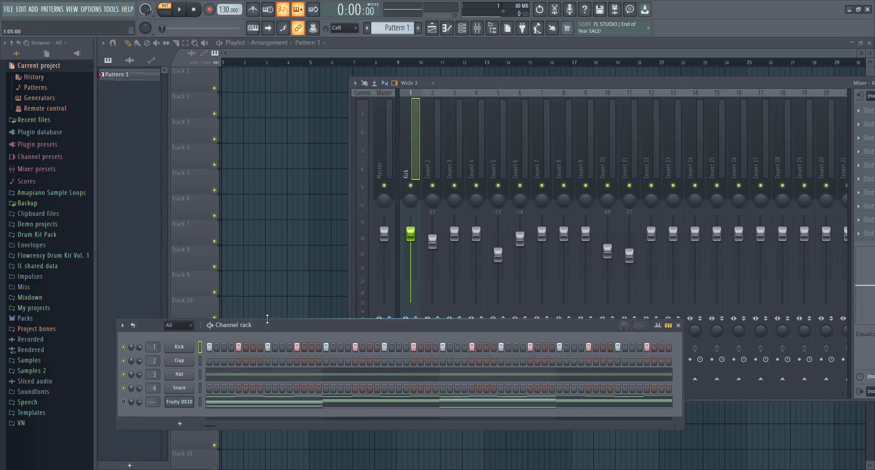
drag(267, 327, 305, 208)
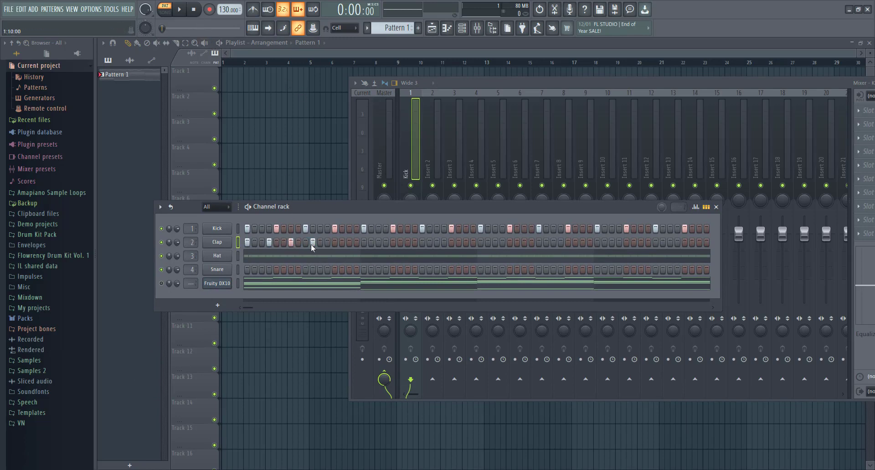
click(180, 10)
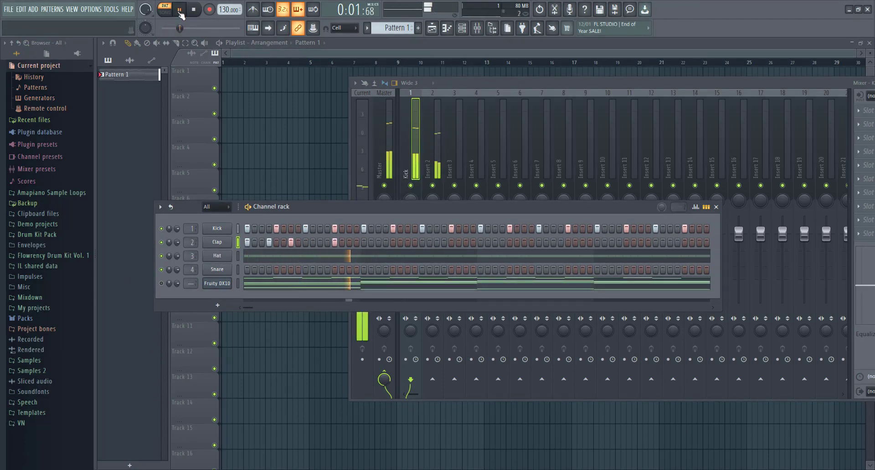
key(space)
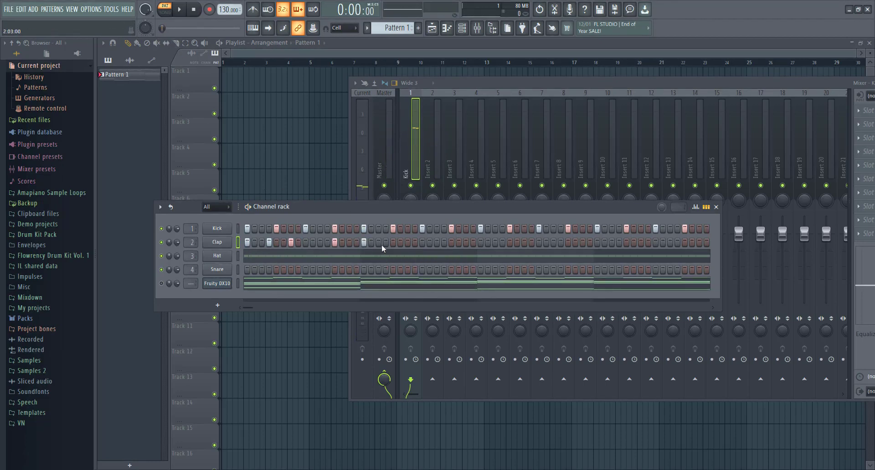
Step: Repeat the Clap's first-bar rhythm across the other three bars and start playing the pattern
click(387, 242)
click(408, 243)
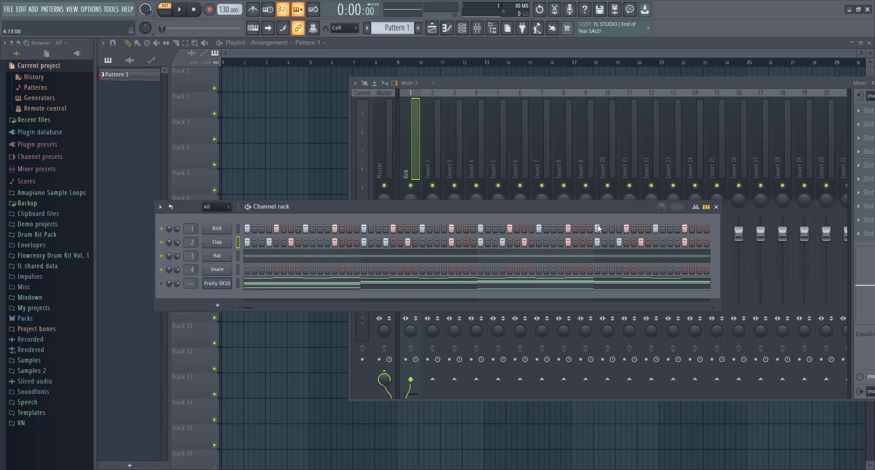
click(187, 13)
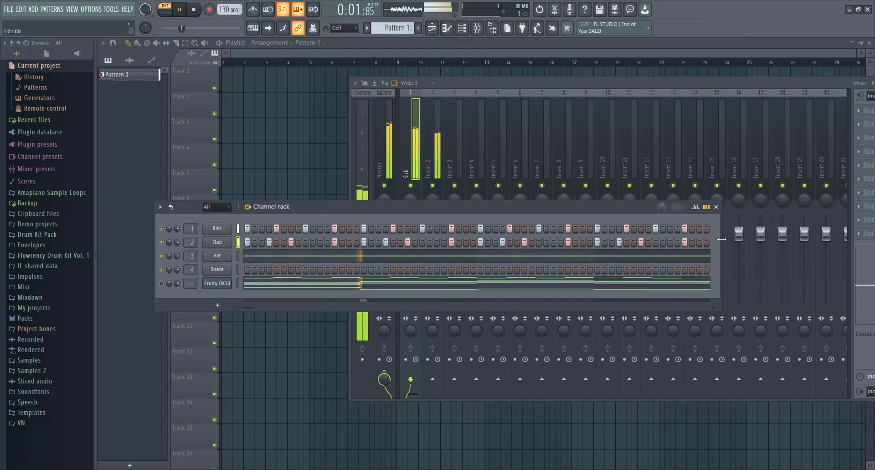
Step: Shrink the Channel rack to 16 steps beside the Mixer and route the selected Clap channel to mixer track Insert 2
drag(720, 239, 364, 283)
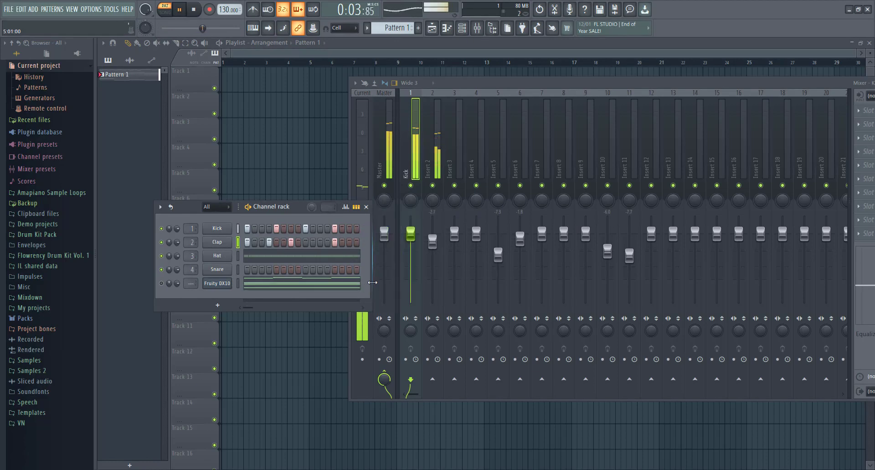
drag(283, 204, 255, 253)
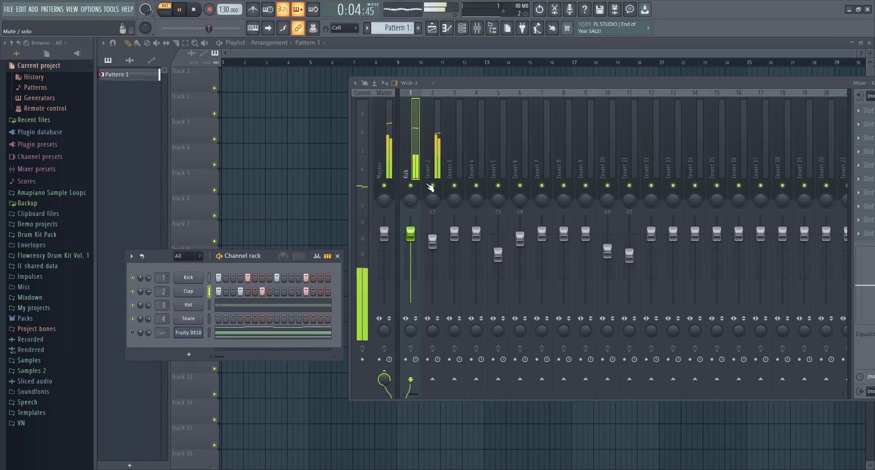
right_click(439, 165)
mouse_move(494, 184)
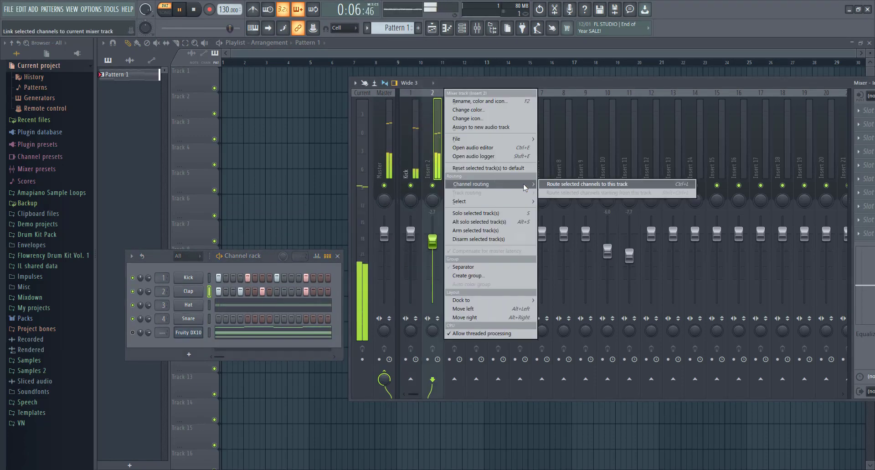
click(568, 185)
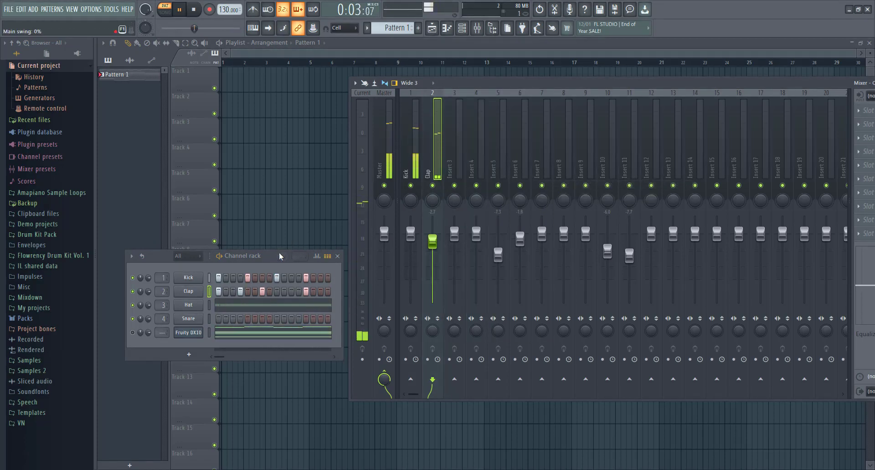
click(193, 11)
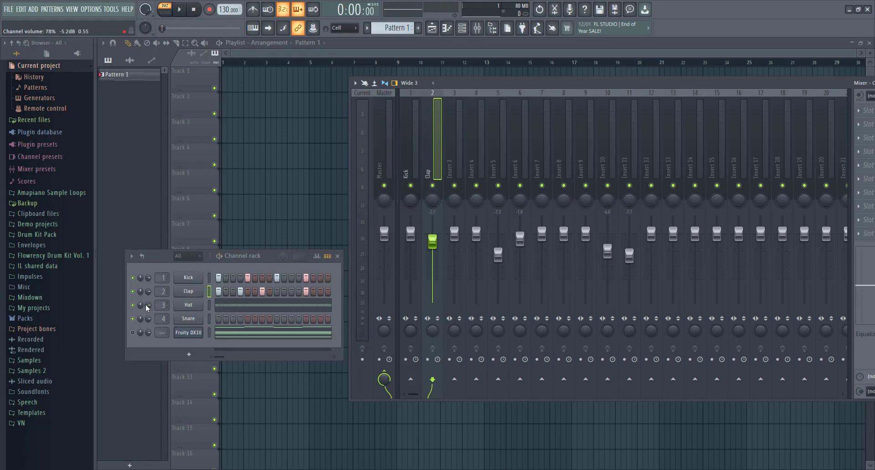
Step: Open the Hat channel's Piano roll, unmute all of its C5 notes with the Mute tool and close the Piano roll
click(232, 307)
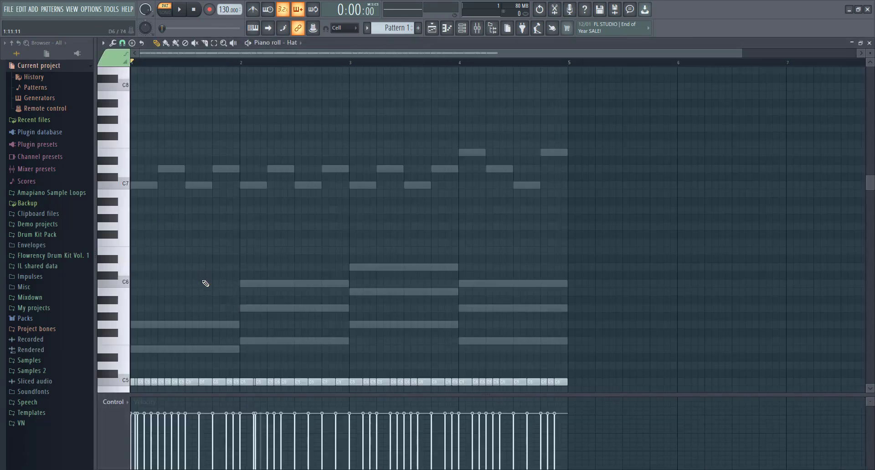
scroll(206, 281, down, 4)
click(204, 44)
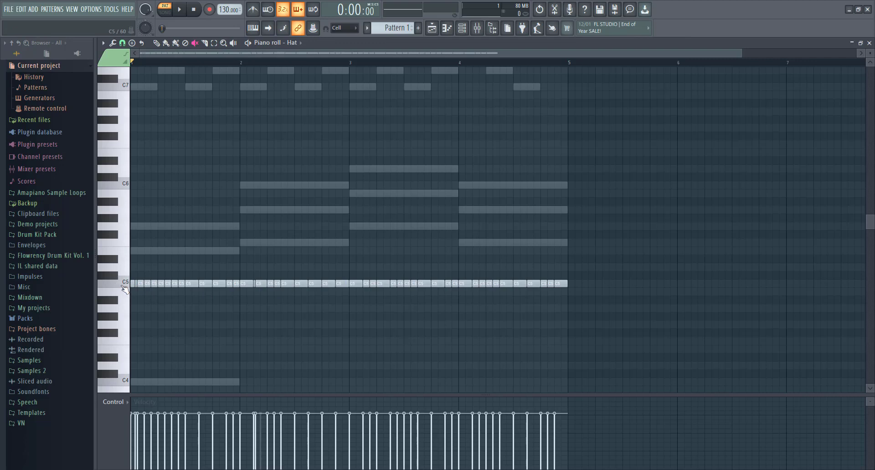
click(125, 287)
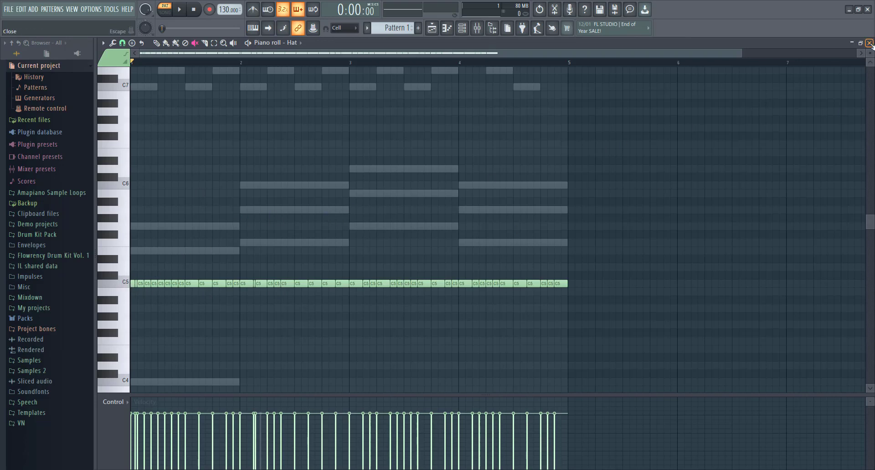
click(870, 42)
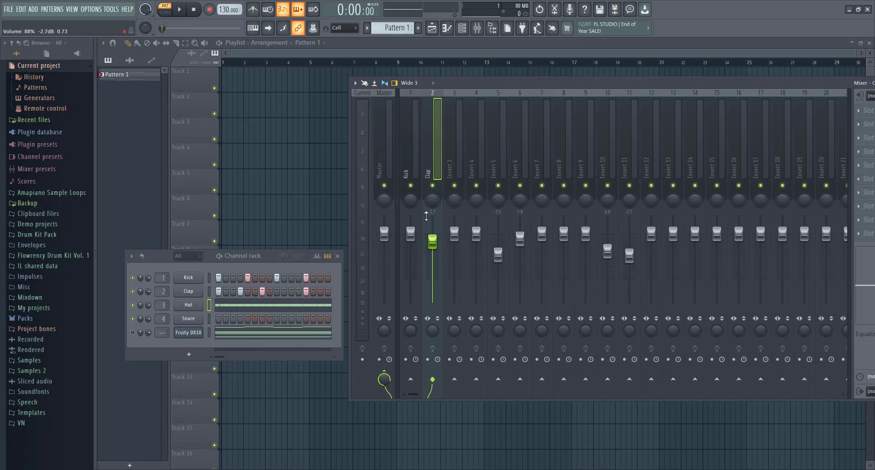
Step: Move the Channel rack higher beside the Mixer and play the pattern to watch the Hat's signal on Insert 3
drag(260, 258, 241, 181)
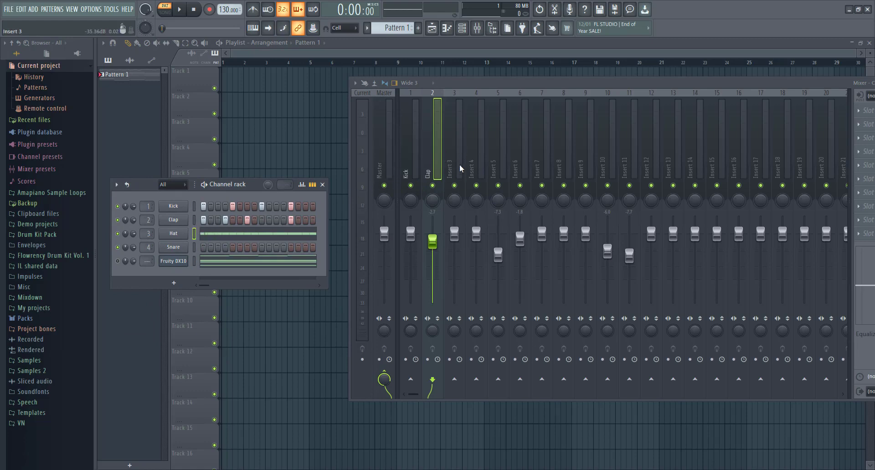
key(space)
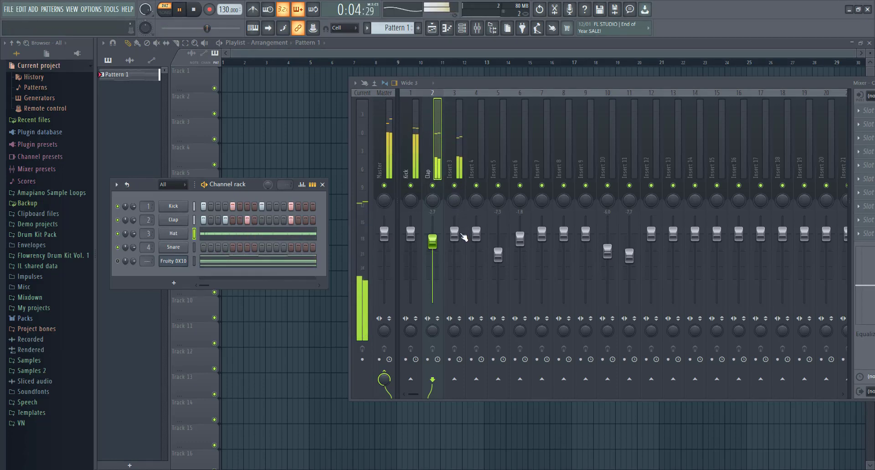
key(space)
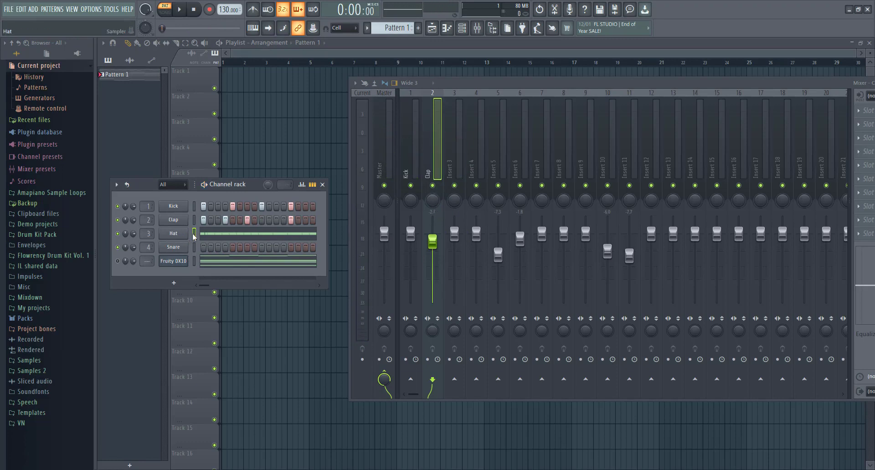
Step: Rename mixer track Insert 3 as Hi Hat and give it the cymbal stand icon from the instrument icons
right_click(452, 170)
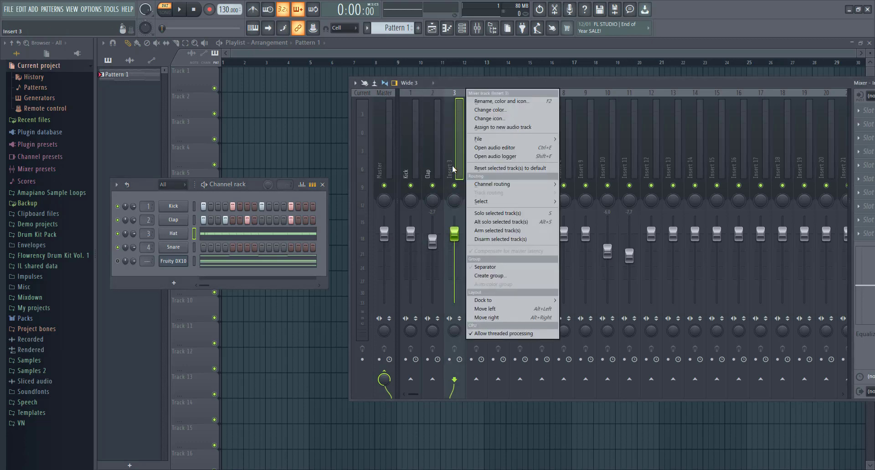
click(507, 102)
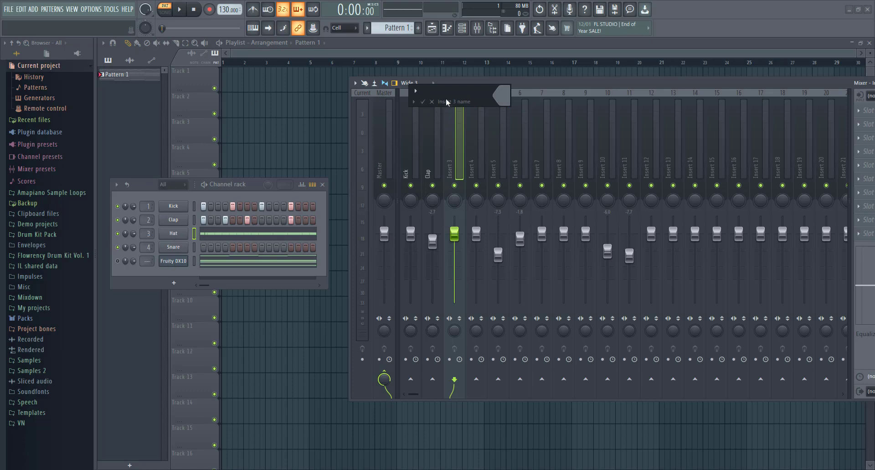
text(Hi Hat)
click(416, 92)
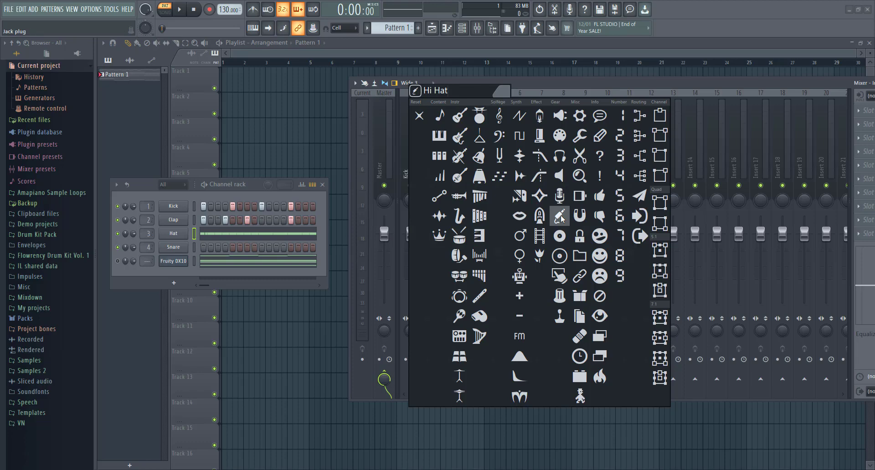
click(460, 397)
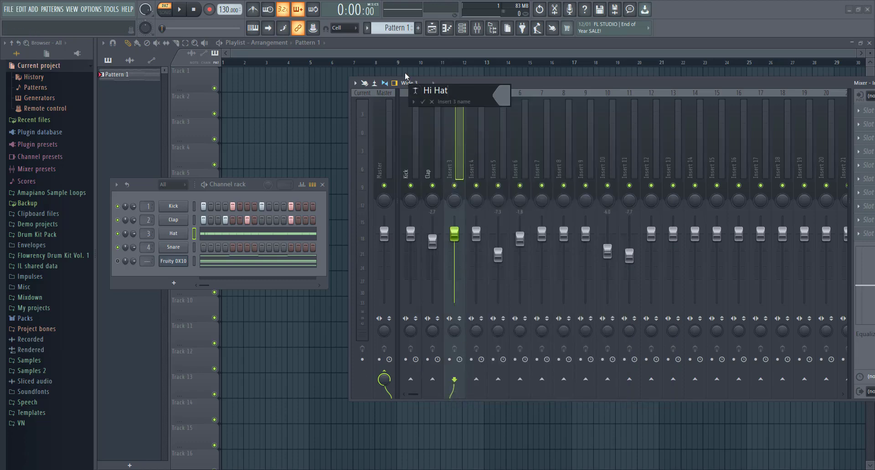
Step: Compare the color selector's palettes, set the Hi Hat mixer track's color to crimson and apply the naming changes
click(504, 98)
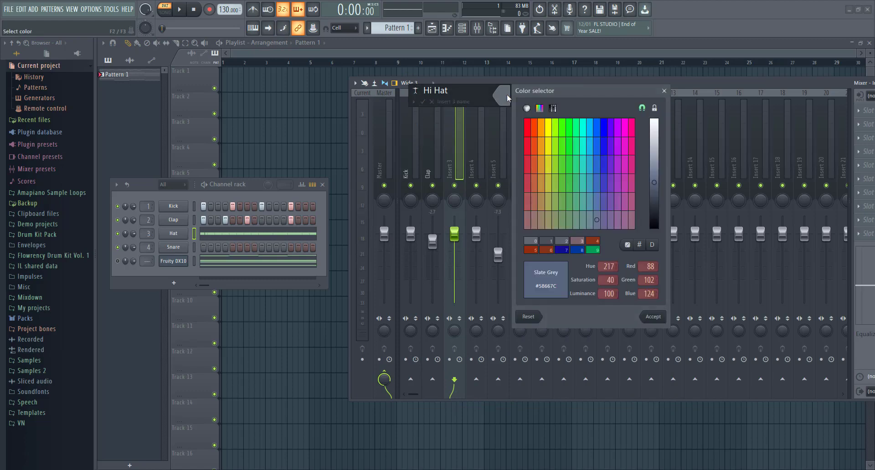
click(528, 108)
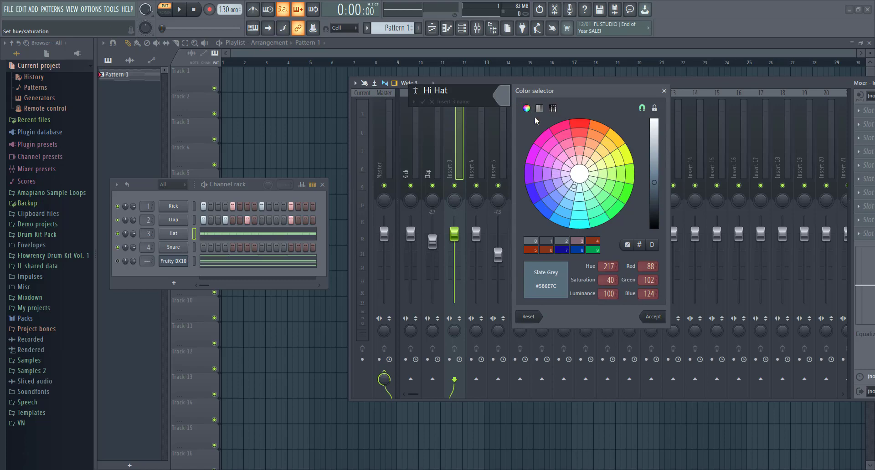
click(539, 110)
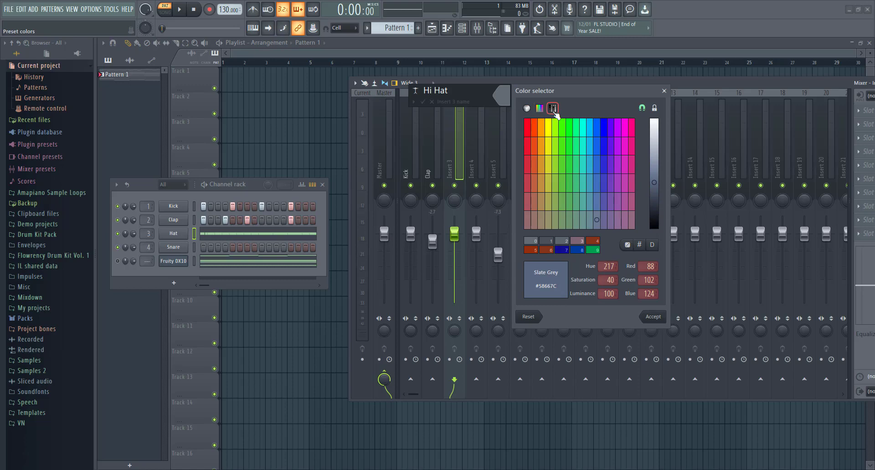
click(555, 111)
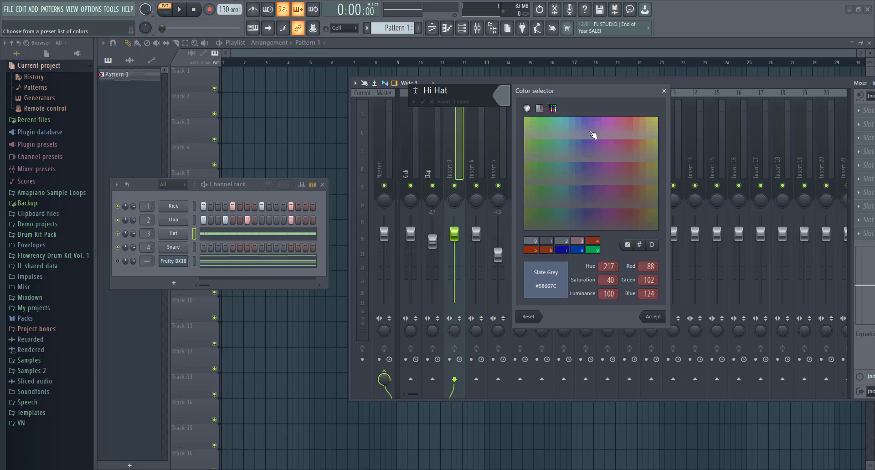
click(526, 108)
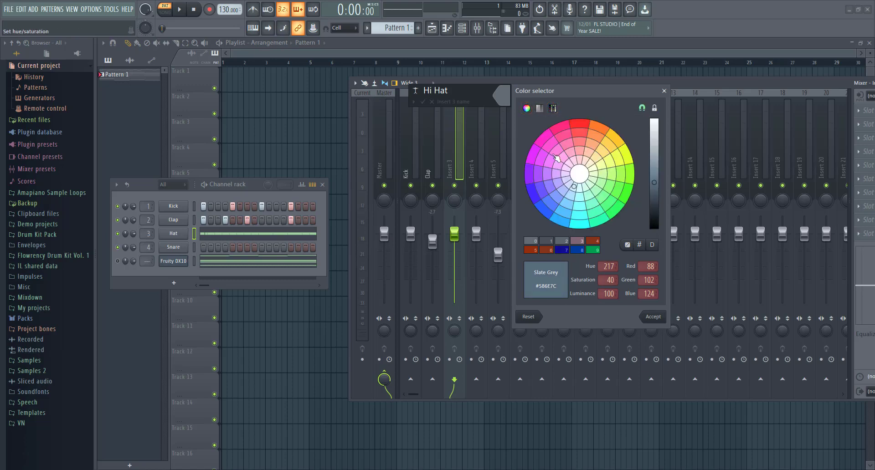
click(540, 110)
click(528, 130)
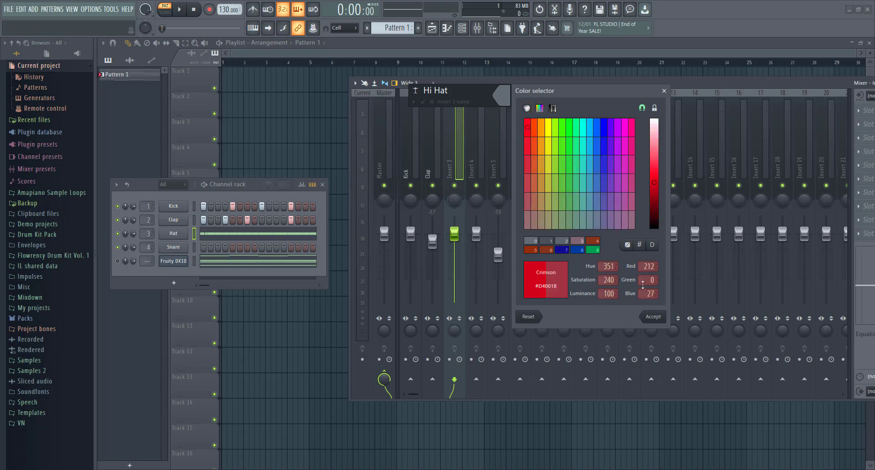
click(653, 318)
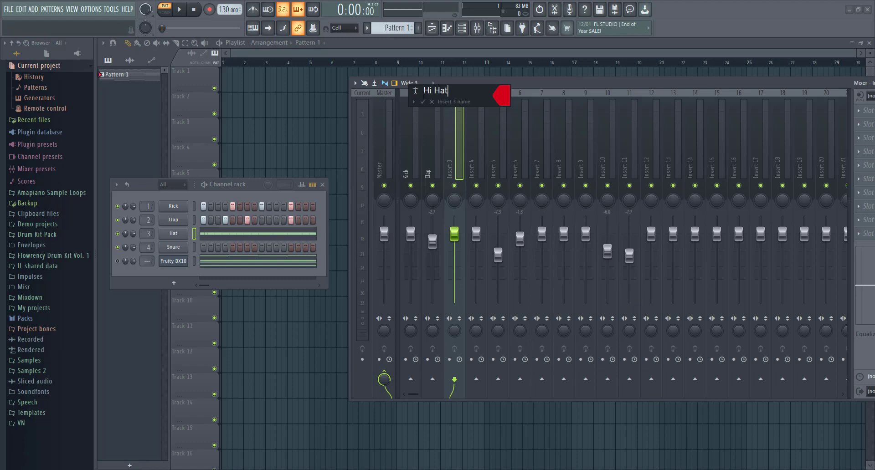
click(422, 102)
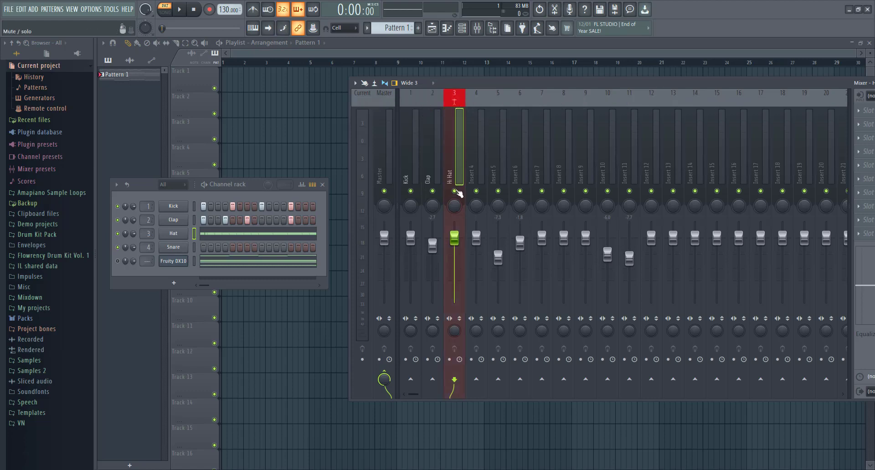
Step: Give the Clap mixer track the Snare drum icon and the dark goldenrod color #C67C00
right_click(433, 148)
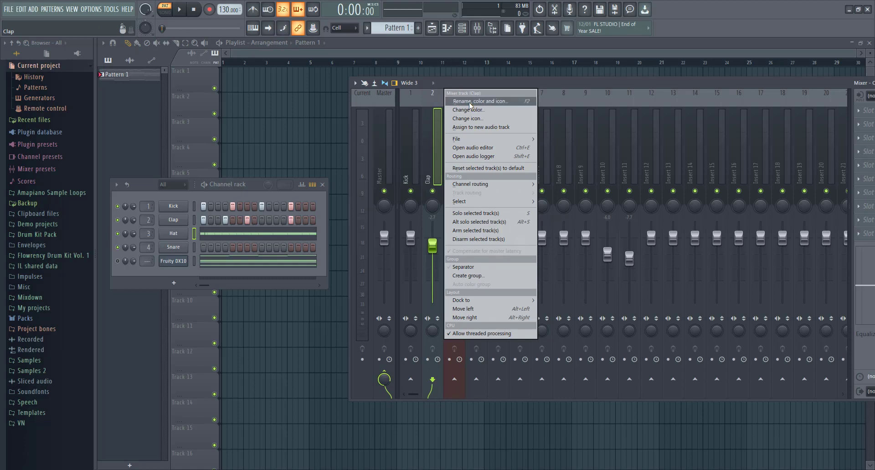
click(469, 102)
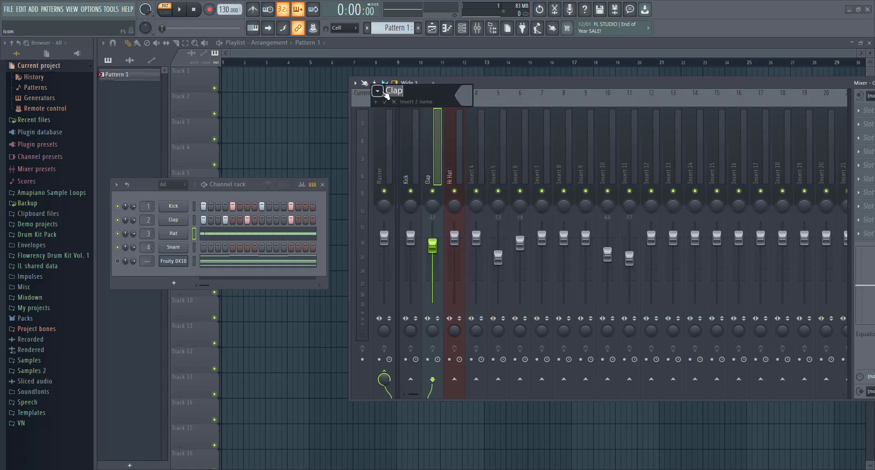
click(379, 93)
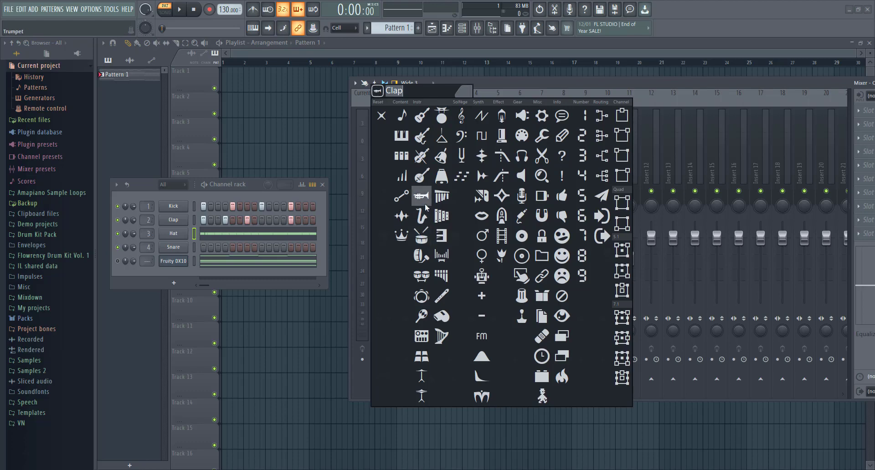
click(422, 238)
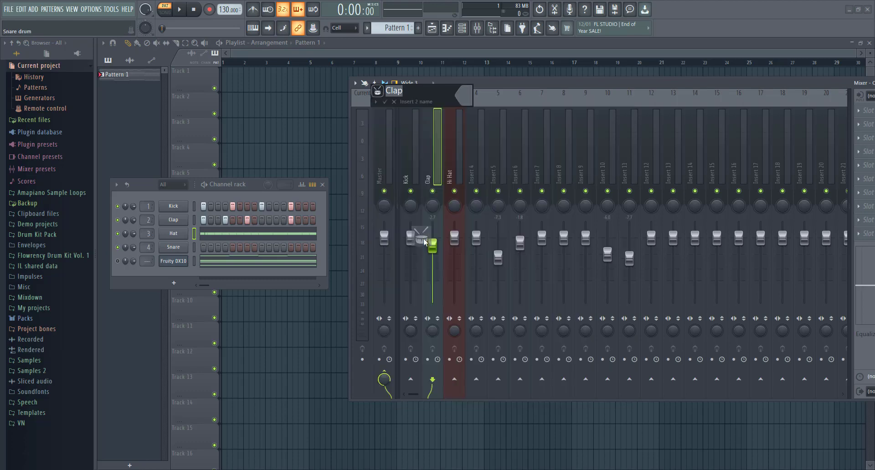
click(464, 96)
click(503, 127)
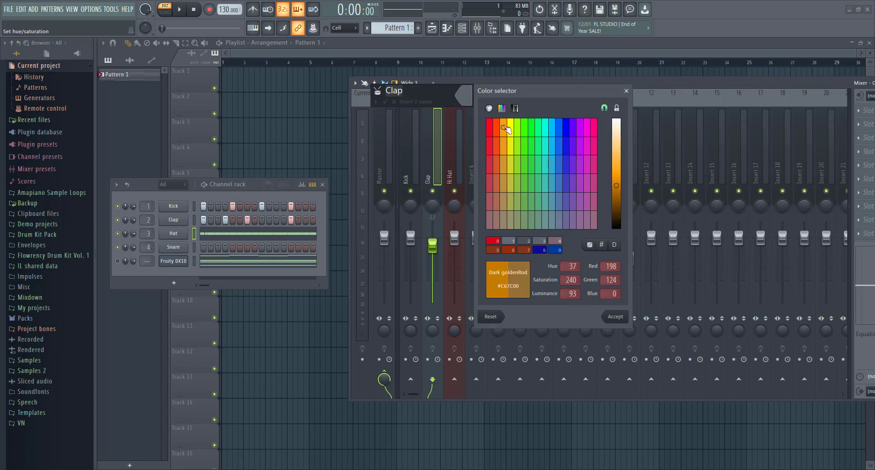
click(616, 317)
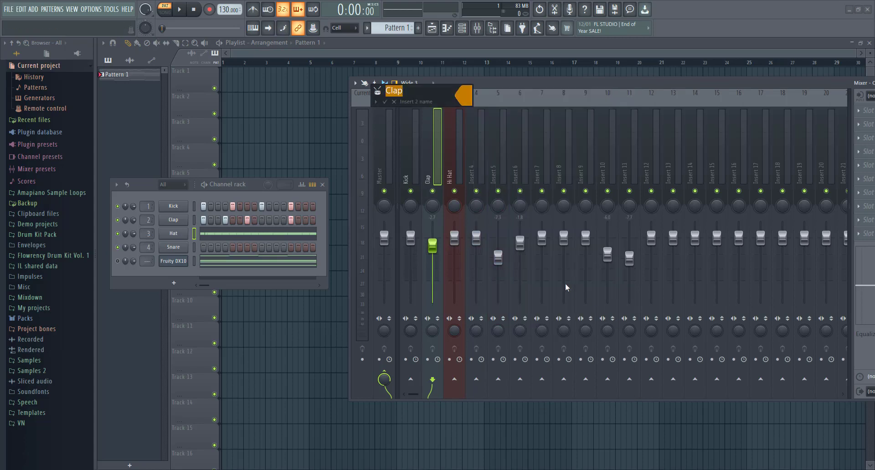
click(385, 102)
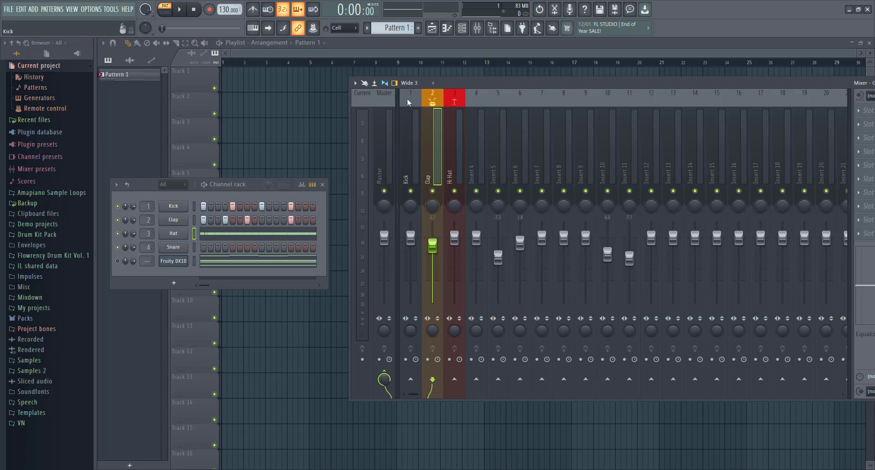
Step: Set the Kick mixer track's color to gold #C6C600
right_click(413, 116)
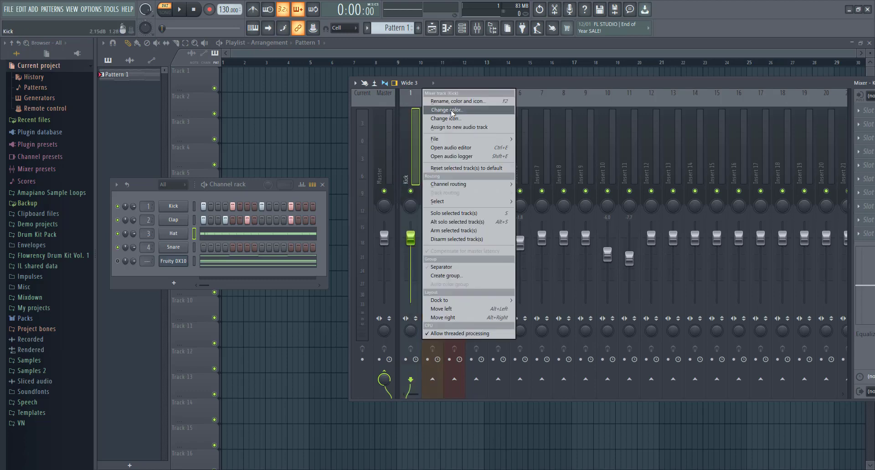
click(452, 113)
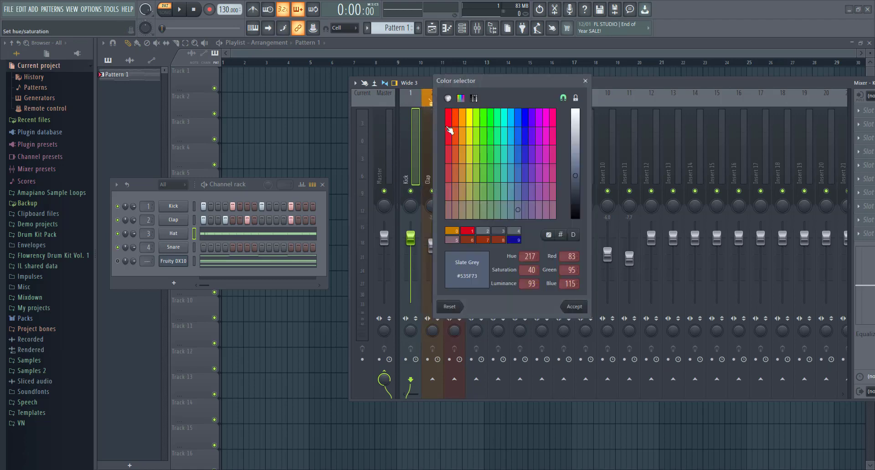
click(470, 118)
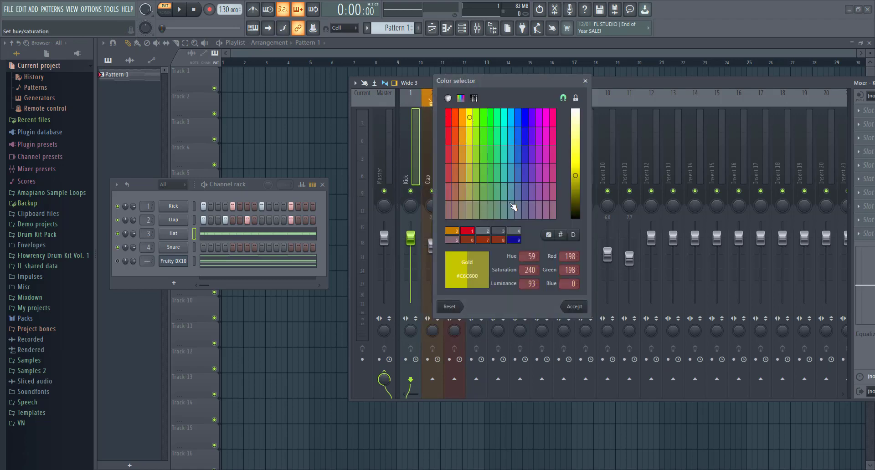
click(581, 312)
Step: Give the Kick mixer track the kick drum icon and play the pattern to watch the levels of the three drum tracks
right_click(409, 110)
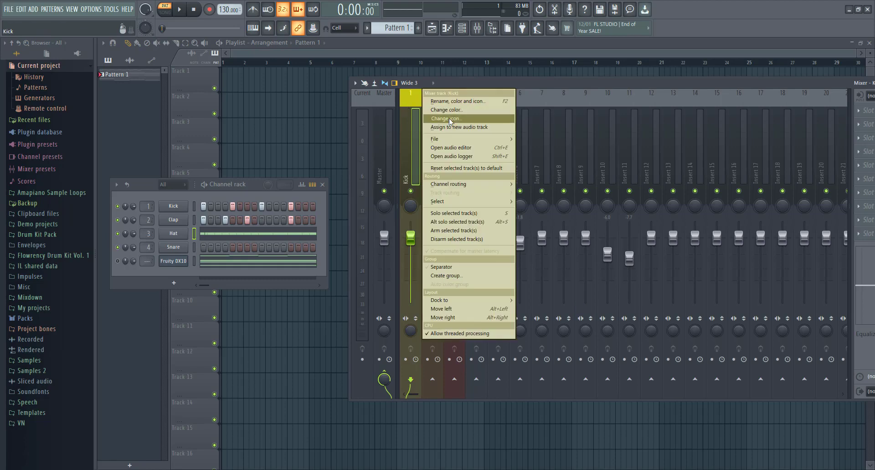
click(450, 119)
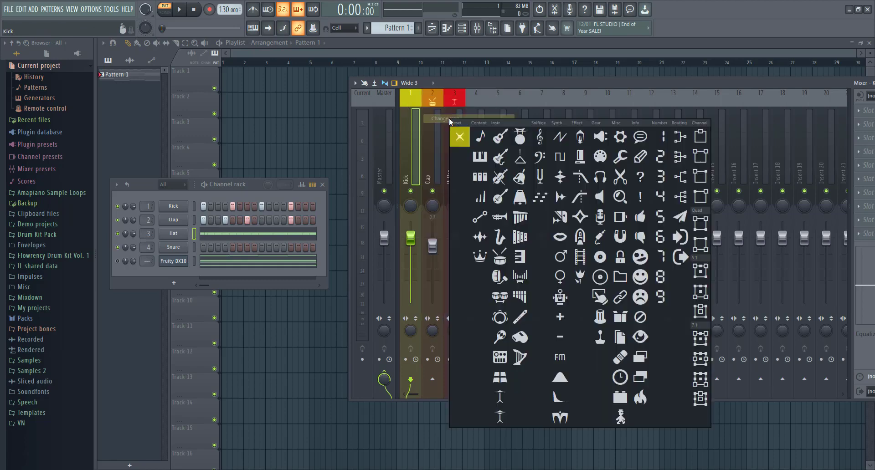
click(500, 277)
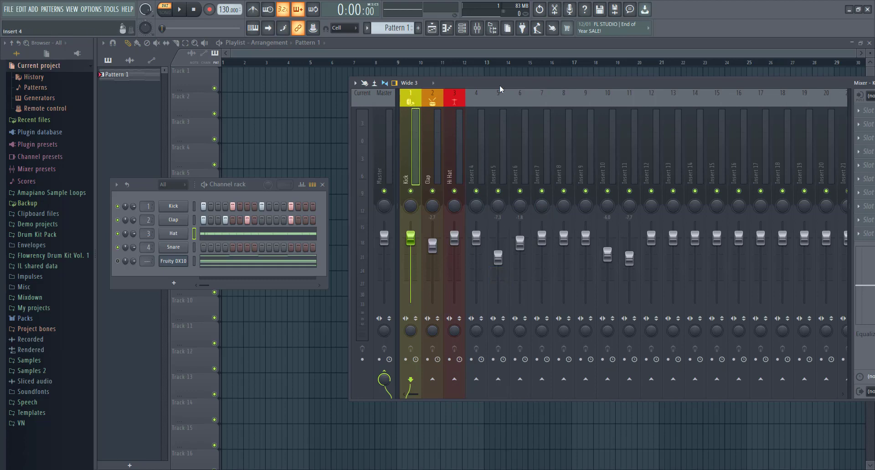
click(179, 13)
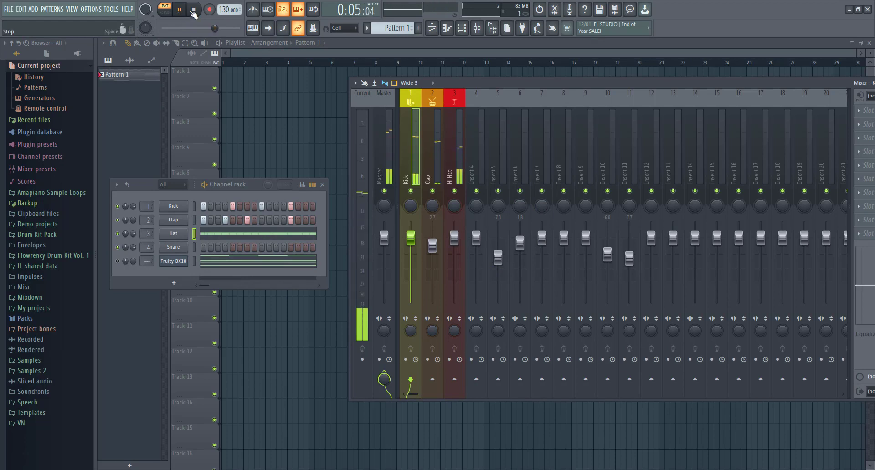
click(194, 9)
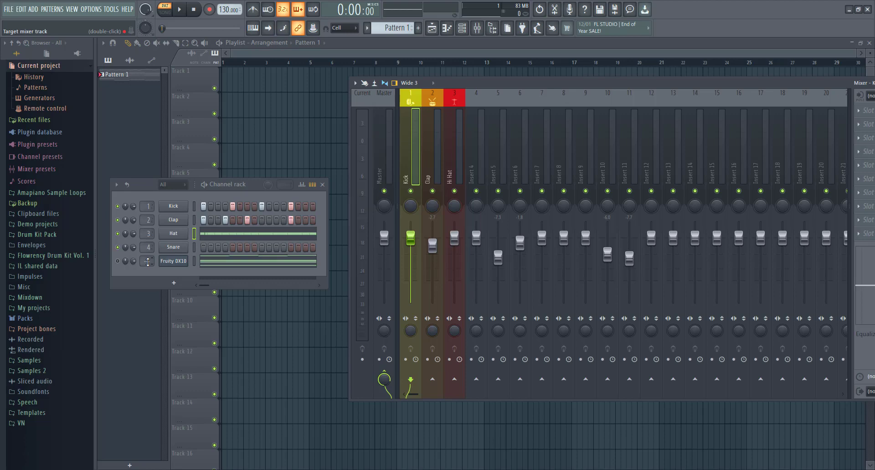
Step: Try stepping the Fruity DX10 channel's target mixer track up to 4, and return it to unassigned
click(147, 262)
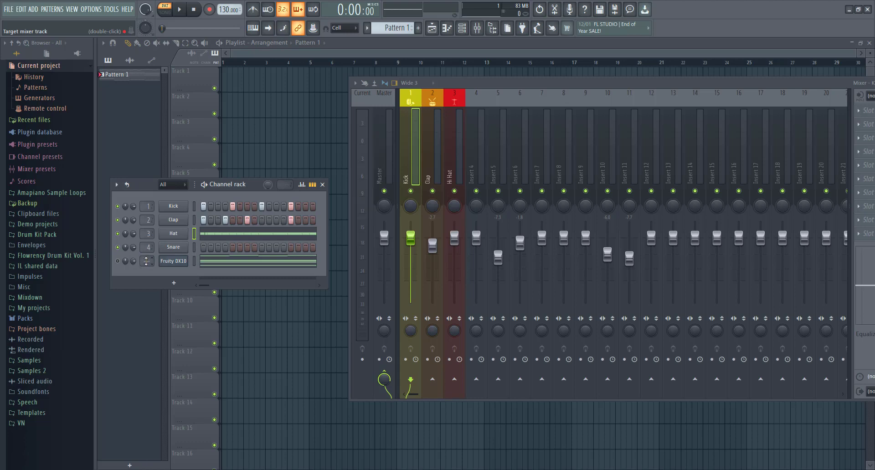
scroll(146, 261, up, 1)
scroll(144, 261, up, 1)
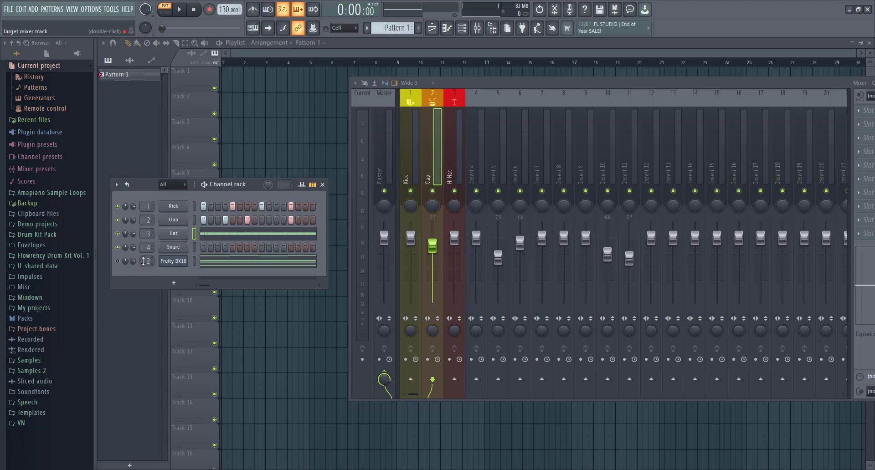
scroll(143, 261, up, 1)
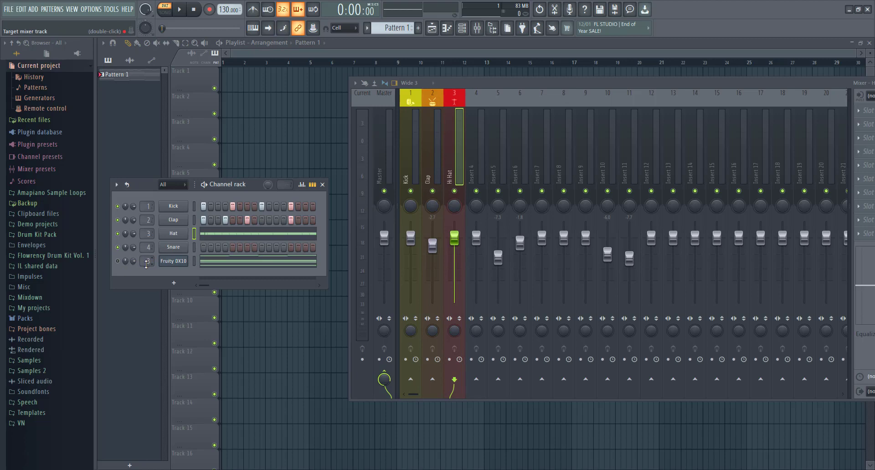
scroll(147, 263, up, 1)
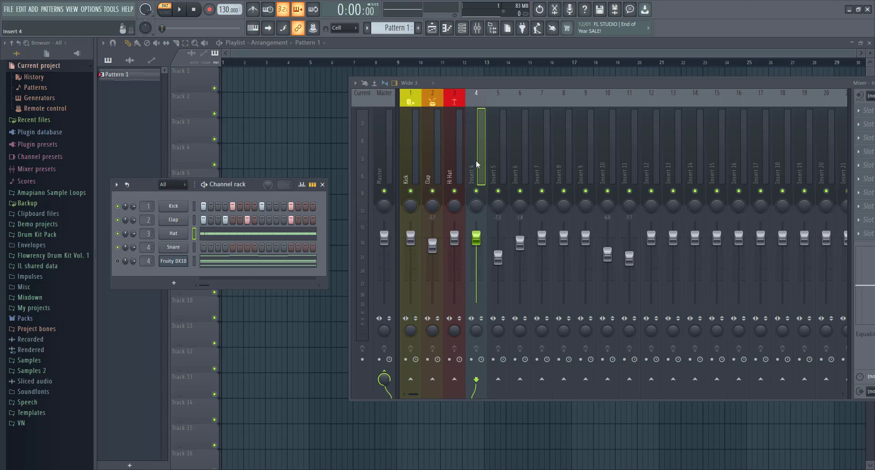
scroll(476, 164, down, 4)
scroll(475, 166, up, 4)
scroll(147, 260, down, 4)
Step: Select only the Fruity DX10 channel and route it to mixer track Insert 4
click(193, 260)
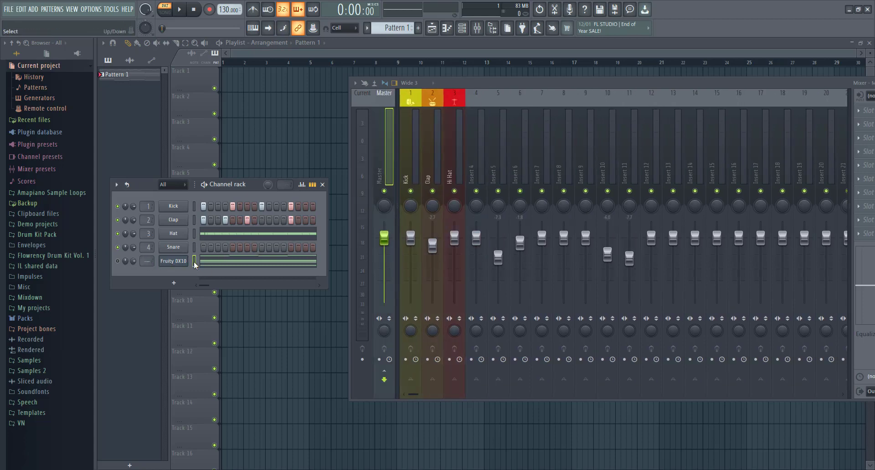
right_click(480, 175)
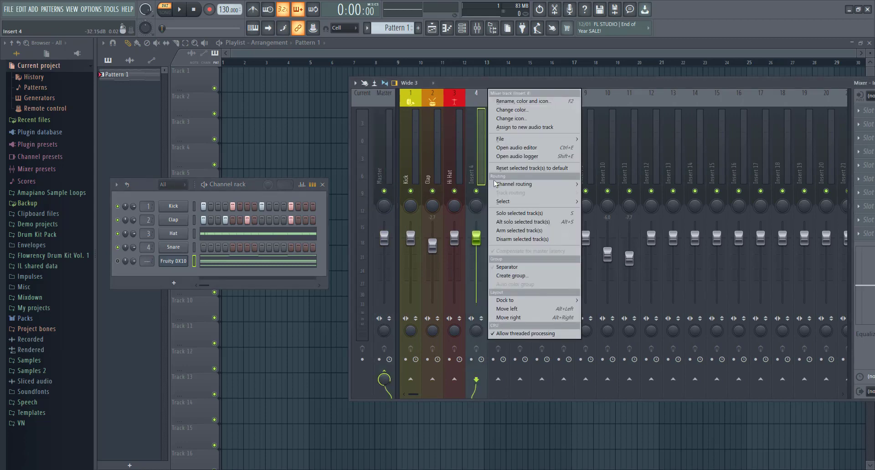
mouse_move(519, 185)
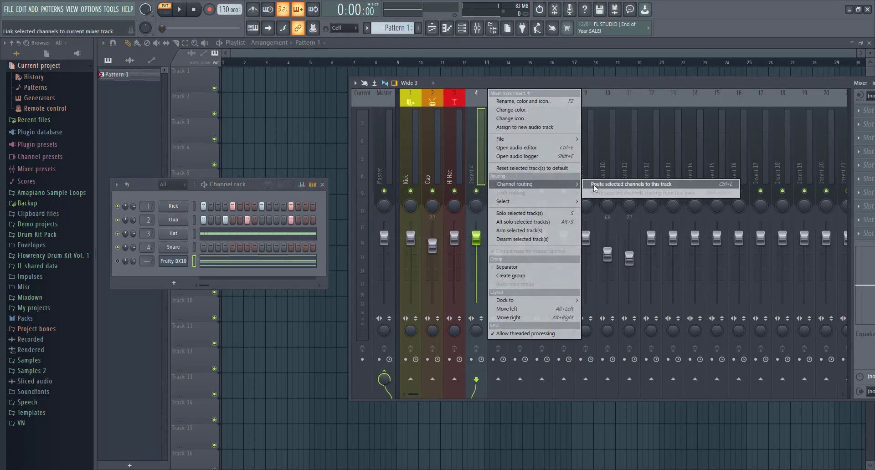
click(620, 185)
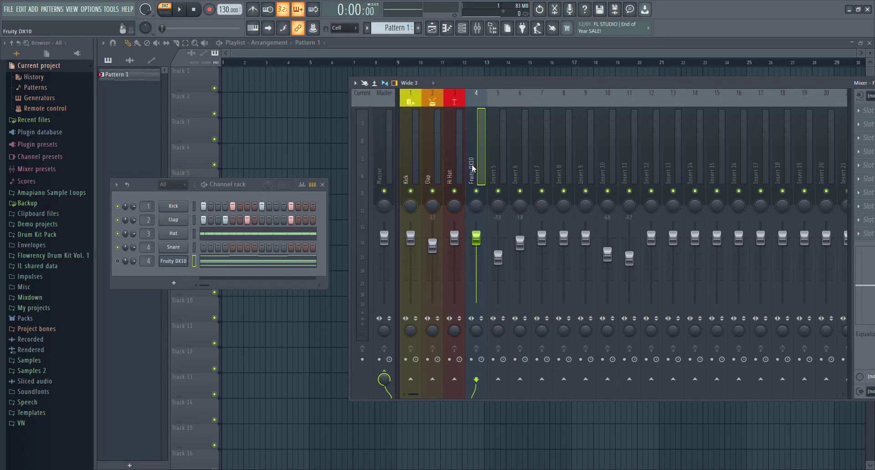
Step: Give the Fruity DX10 mixer track the Step sequence icon and the lime green color #00C218, keeping its name
right_click(474, 105)
click(497, 94)
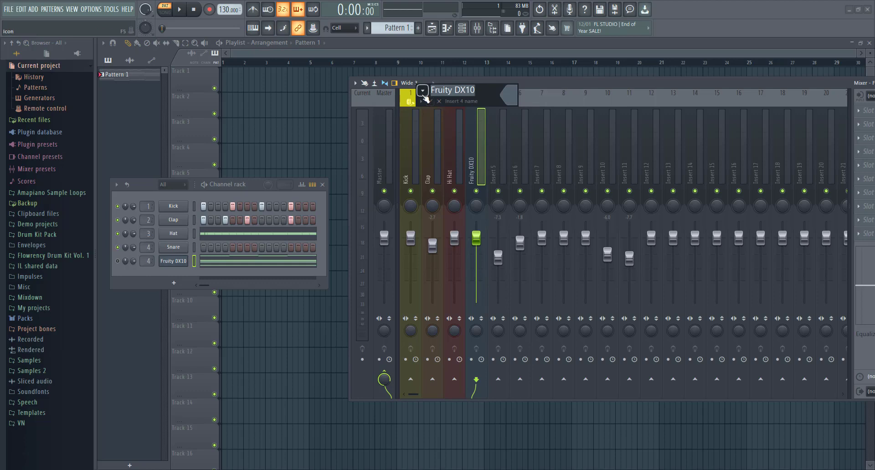
click(423, 94)
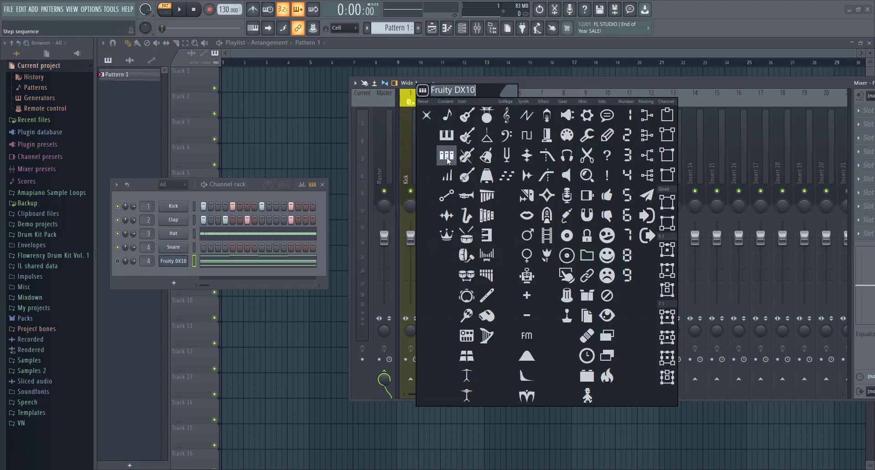
click(449, 159)
click(506, 94)
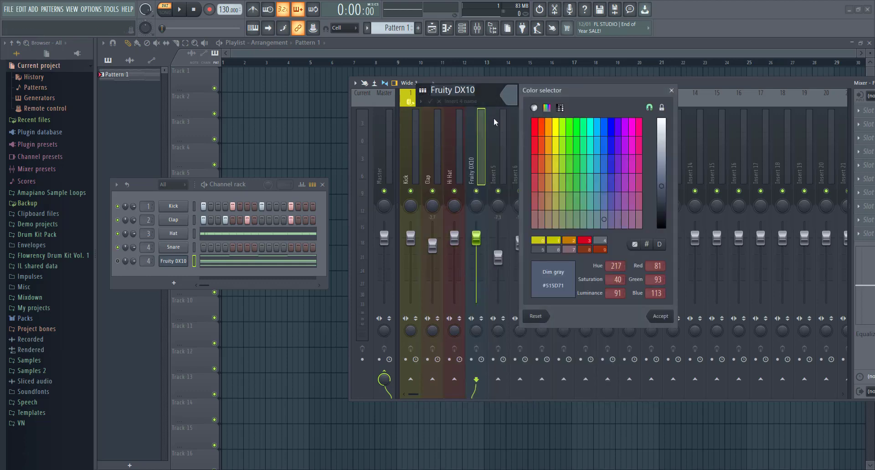
click(583, 128)
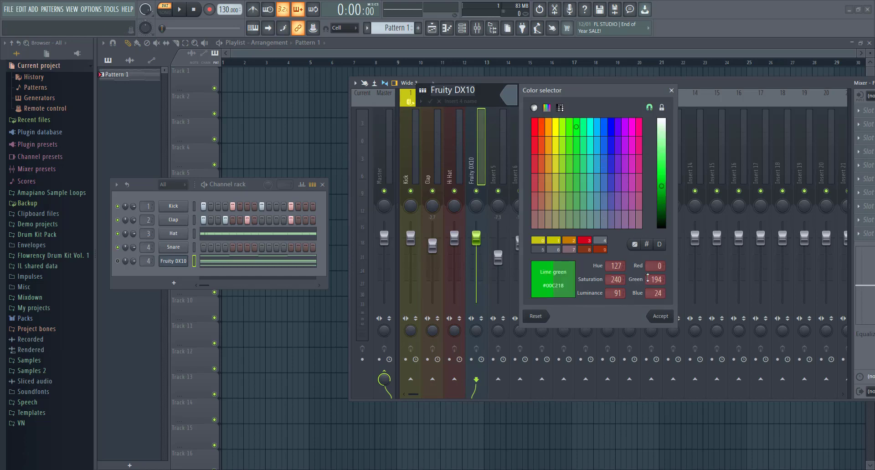
click(660, 316)
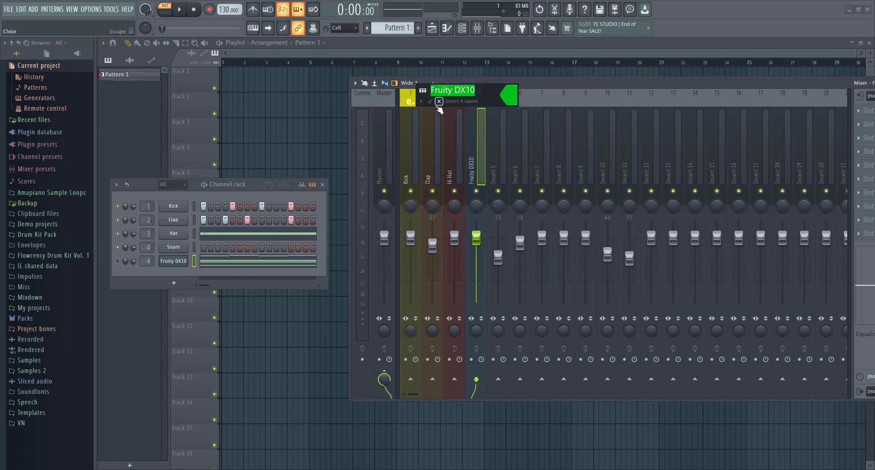
click(430, 101)
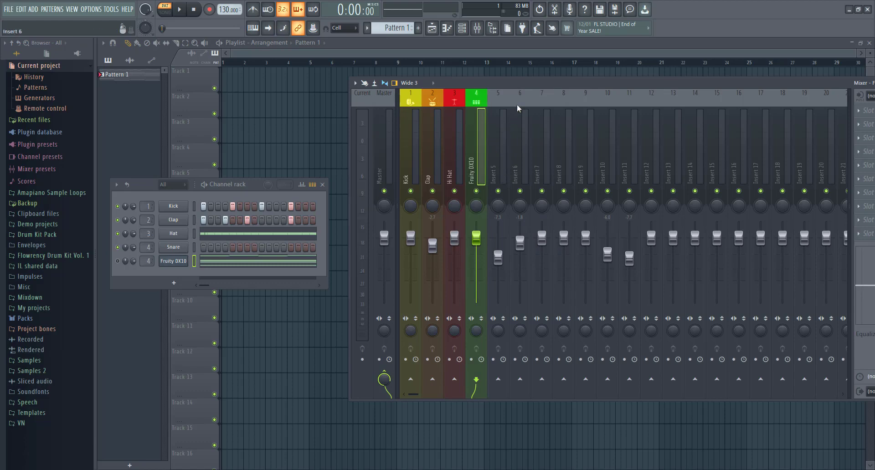
Step: Reposition the Mixer window so its effect slots and equalizer are fully in view
drag(516, 82, 445, 91)
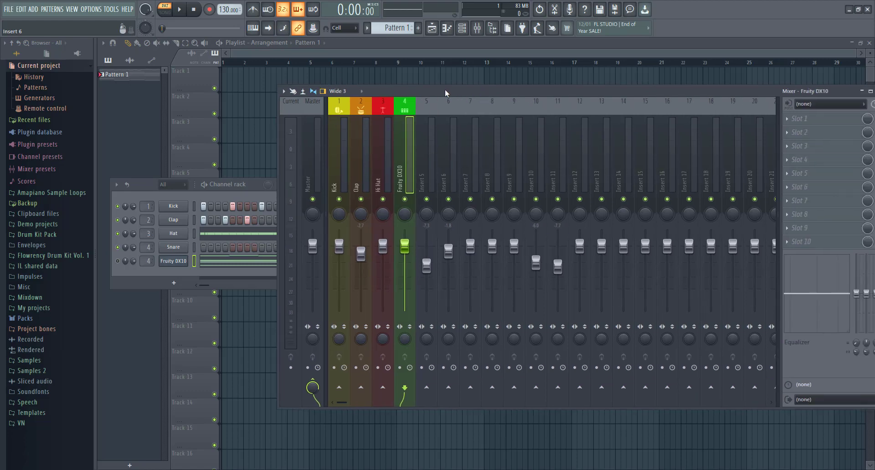
drag(446, 90, 422, 93)
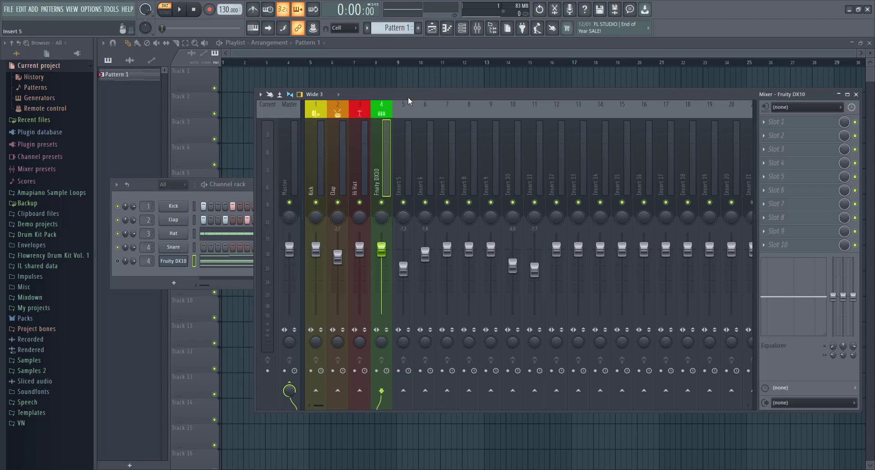
drag(408, 97, 386, 112)
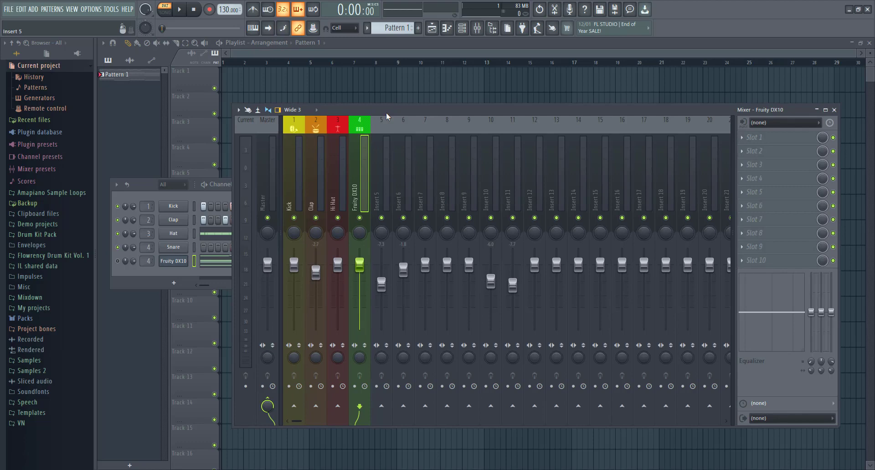
Step: Unmute the Fruity DX10 channel and play the pattern to watch its signal on mixer track 4
click(117, 261)
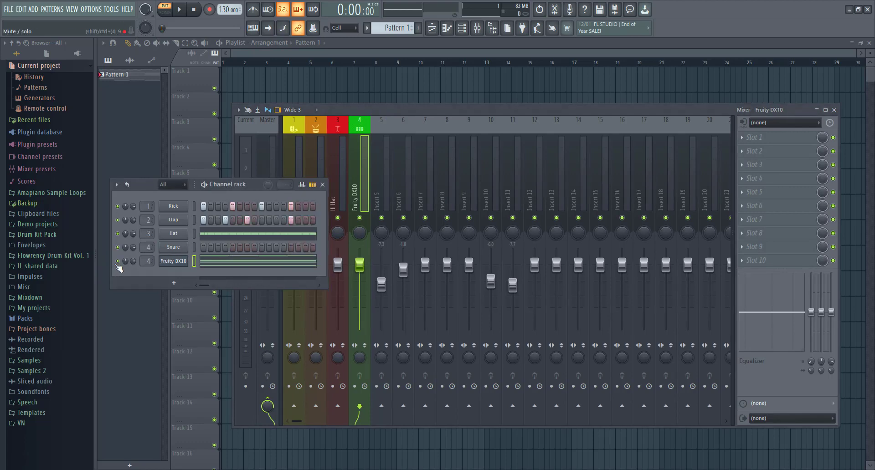
click(181, 10)
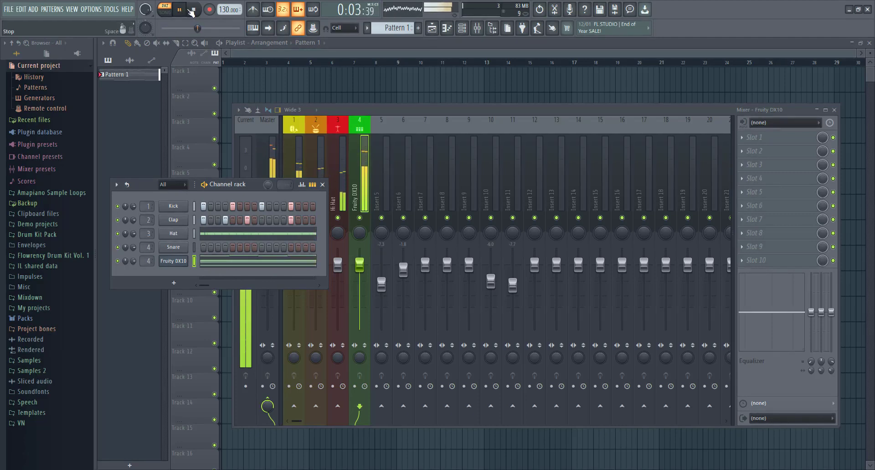
click(193, 11)
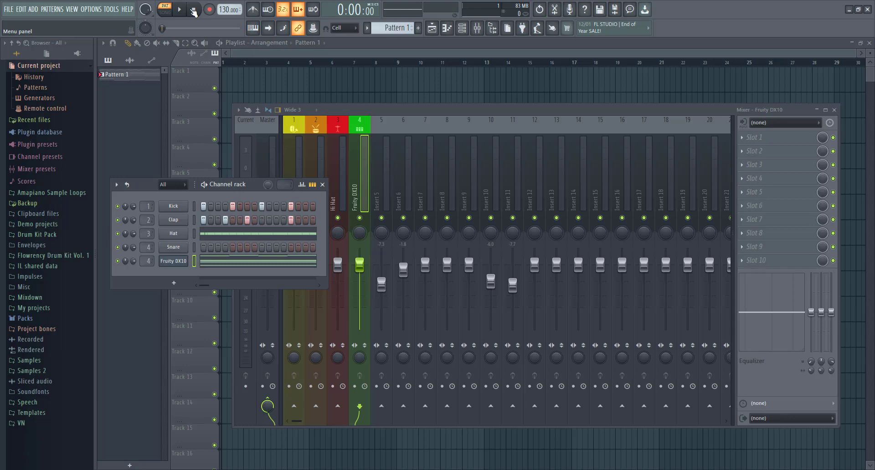
Step: Open the Plugin Manager from the file settings, move its notice aside and look through the plugin list
click(94, 10)
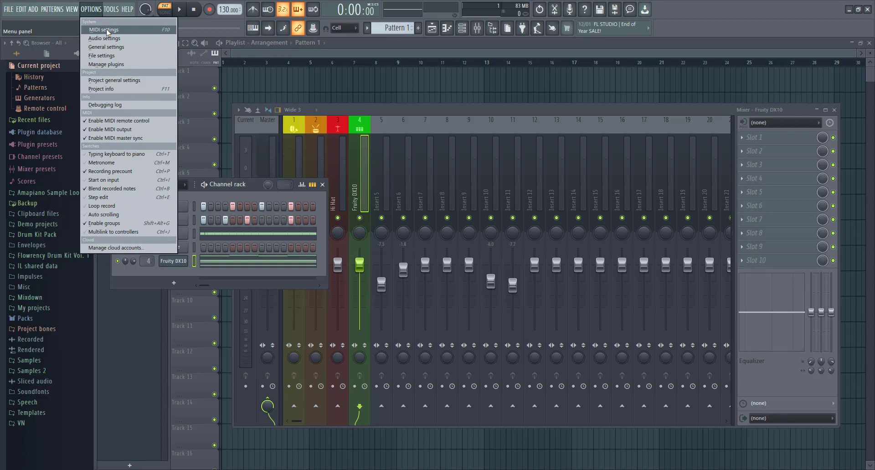
click(104, 56)
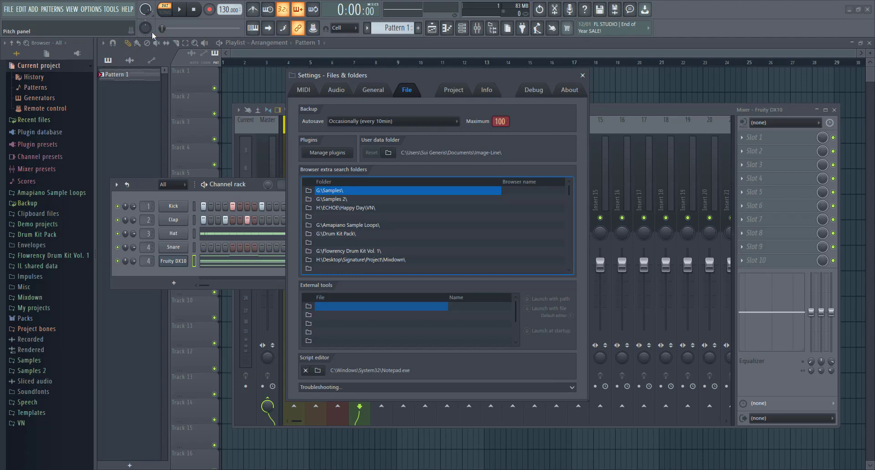
click(329, 155)
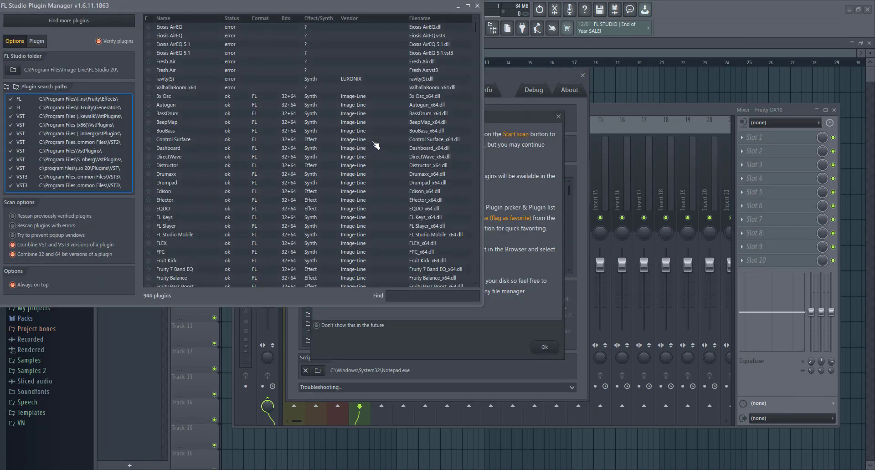
drag(510, 116, 575, 117)
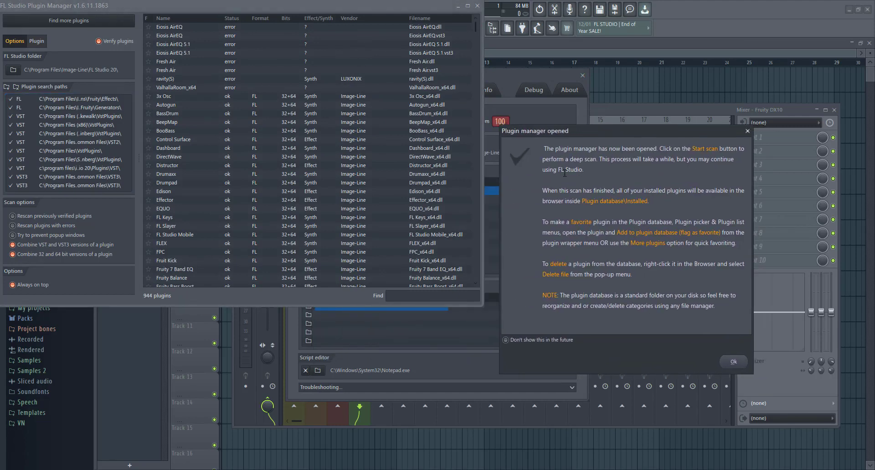
scroll(224, 153, down, 5)
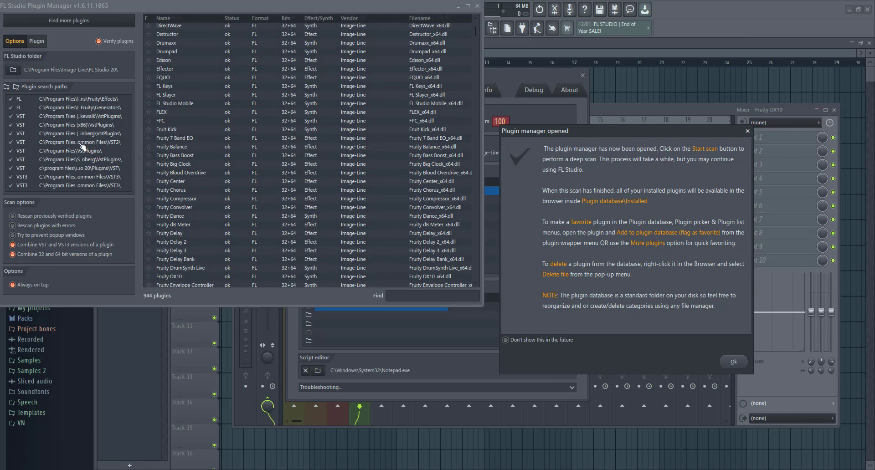
Step: Start adding a plugin search path, enlarge the folder browser and locate the Vstplugins folder in Program Files on Local Disk (C:)
click(6, 88)
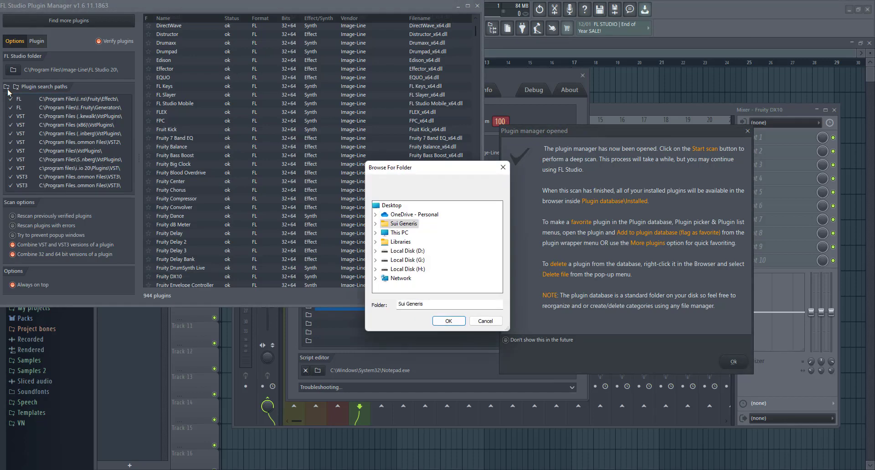
drag(400, 176, 265, 103)
drag(375, 258, 630, 355)
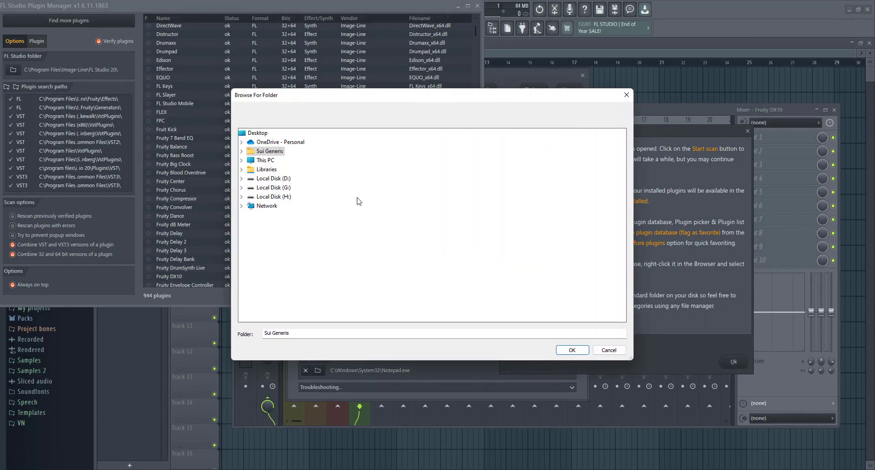
double_click(264, 161)
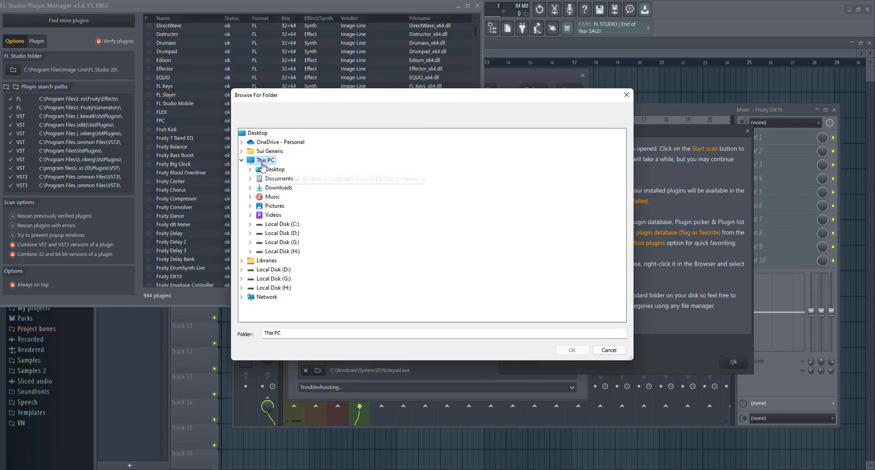
double_click(291, 225)
scroll(301, 219, down, 1)
double_click(294, 215)
scroll(328, 214, down, 13)
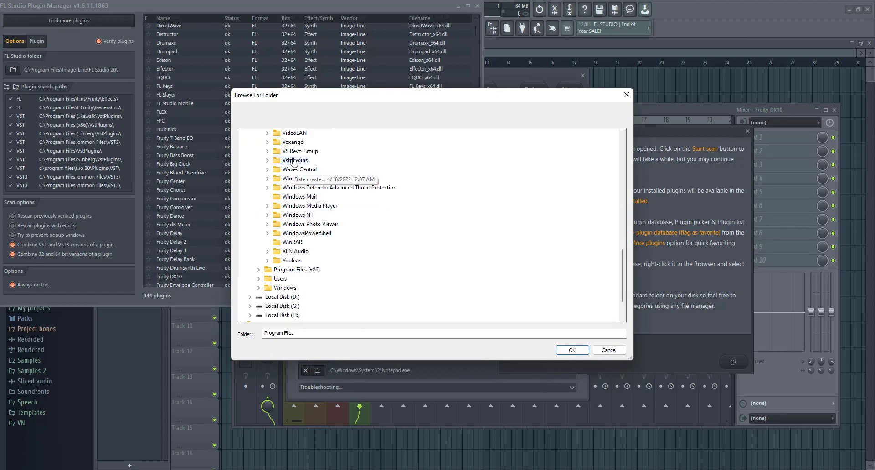
double_click(294, 160)
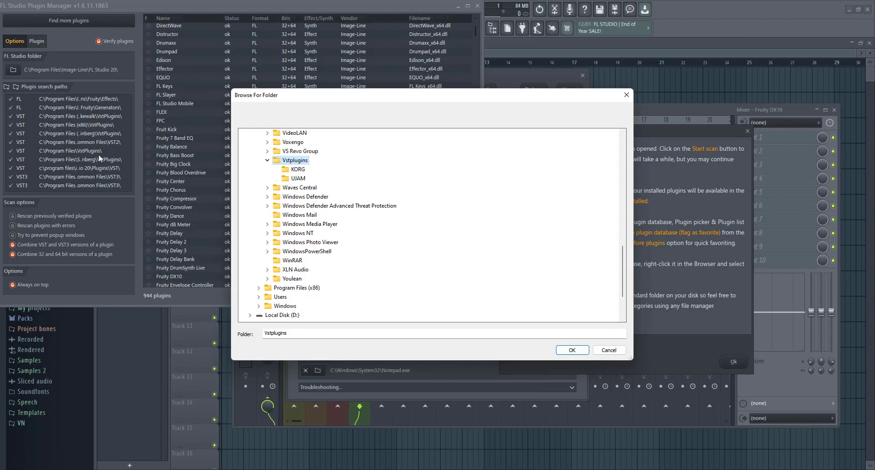
Step: Collapse Program Files and look inside the VstPlugins folder under Program Files (x86) on Local Disk (C:)
scroll(357, 243, up, 11)
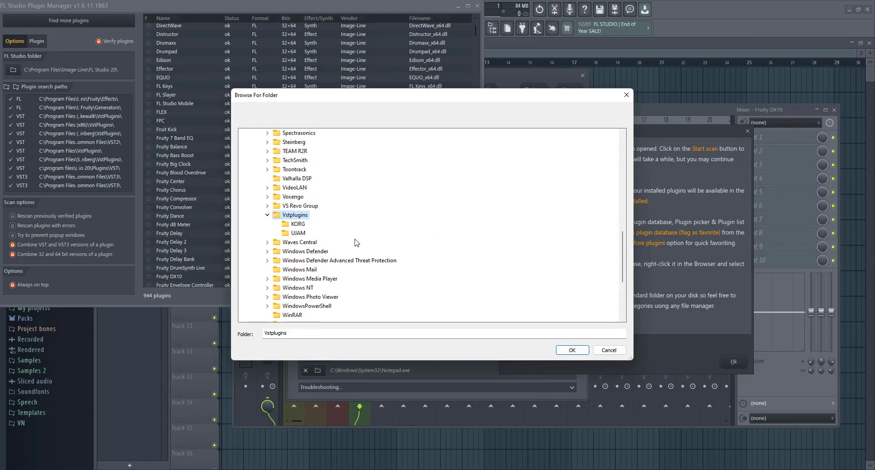
scroll(310, 219, up, 2)
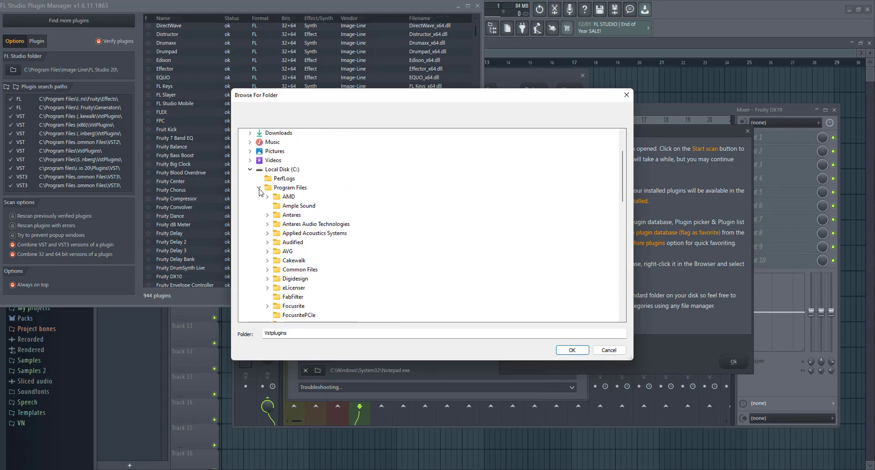
click(259, 192)
click(277, 215)
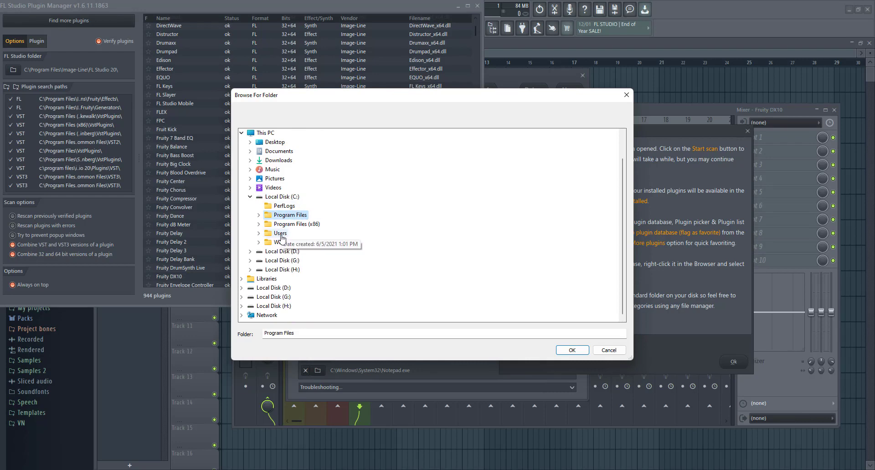
click(259, 224)
scroll(273, 225, down, 15)
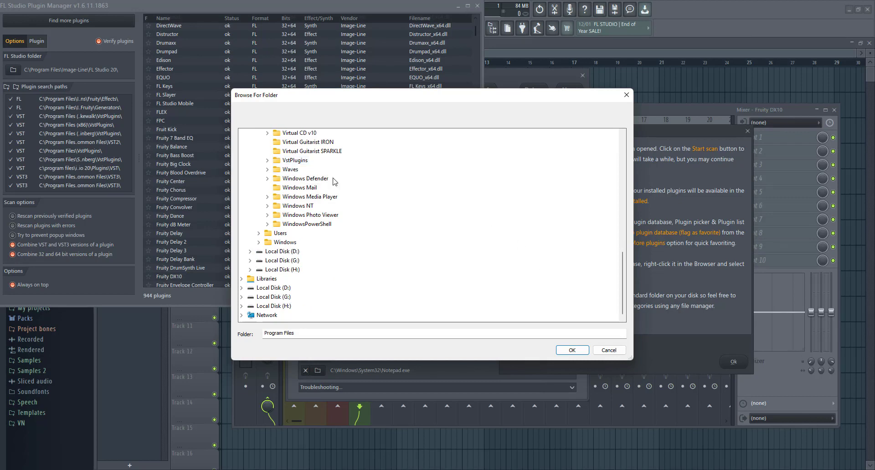
click(291, 160)
scroll(522, 293, down, 4)
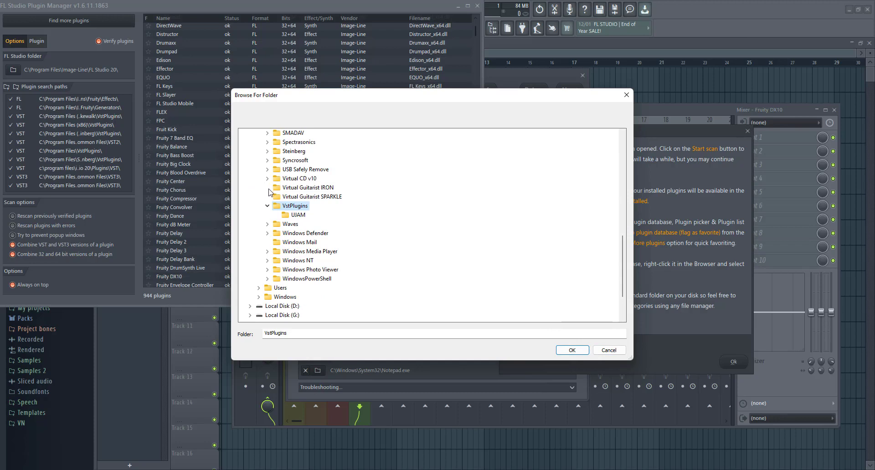
click(268, 206)
scroll(266, 196, up, 15)
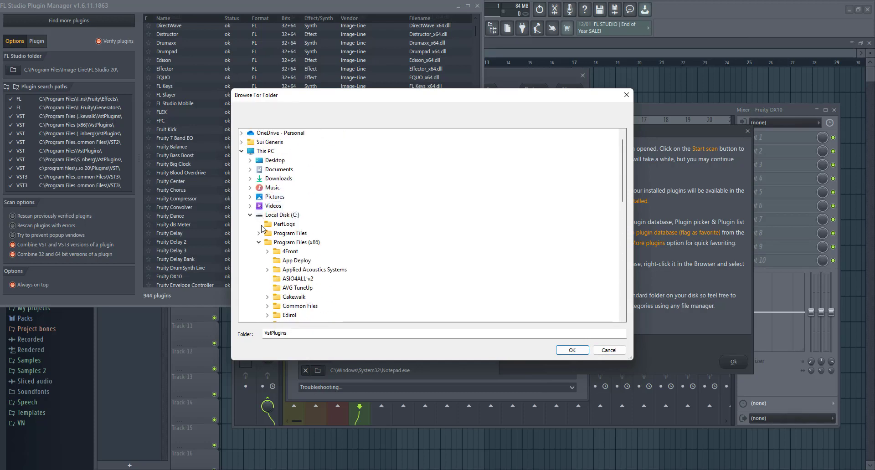
click(258, 242)
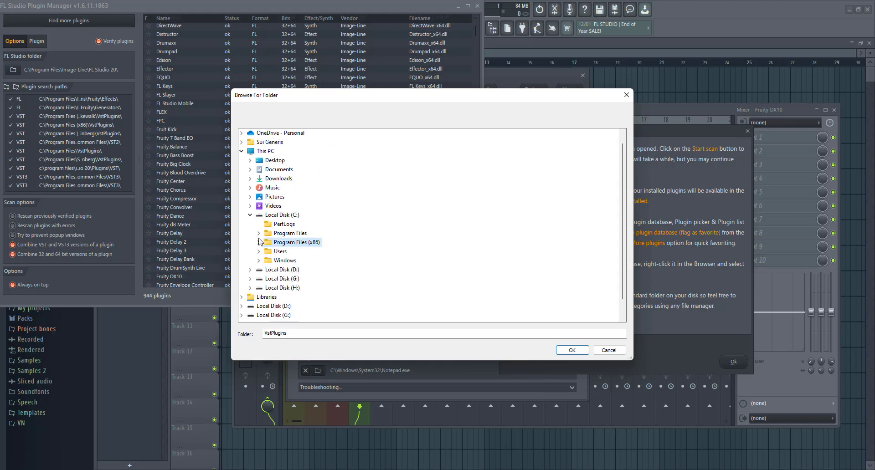
Step: Look inside the Steinberg VSTPlugins folder under Program Files and dismiss the folder browser without adding a path
click(259, 233)
scroll(310, 220, down, 3)
scroll(316, 216, up, 4)
scroll(301, 210, down, 7)
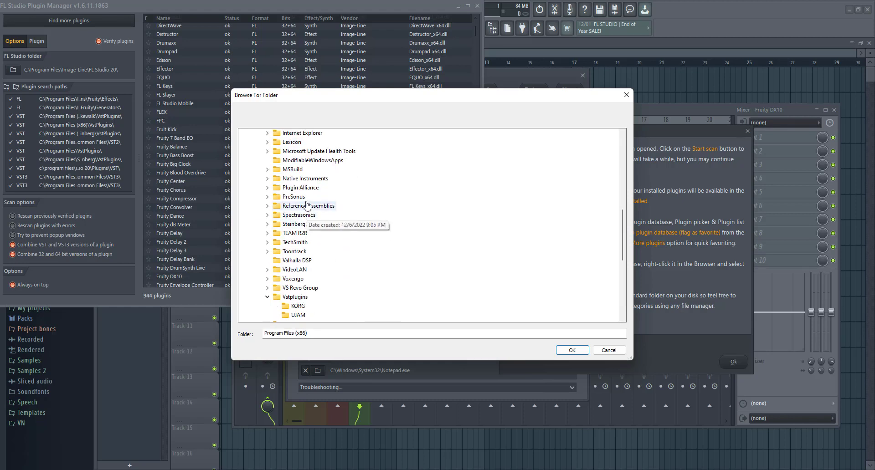
click(268, 224)
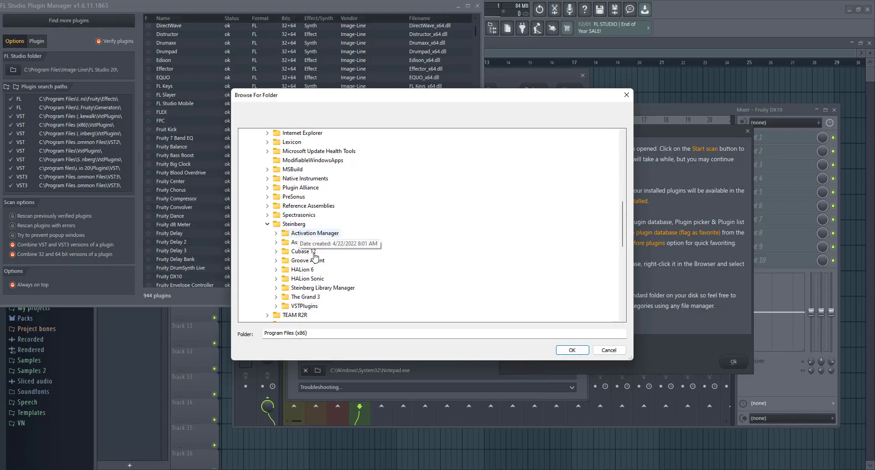
double_click(305, 306)
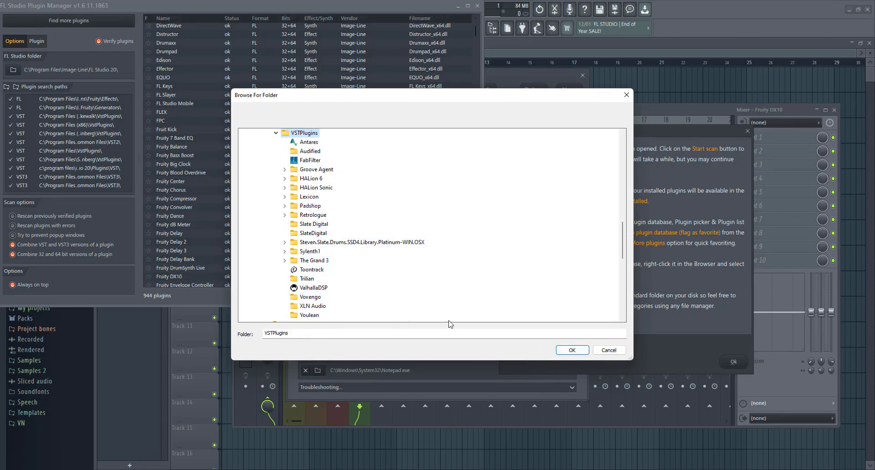
click(609, 350)
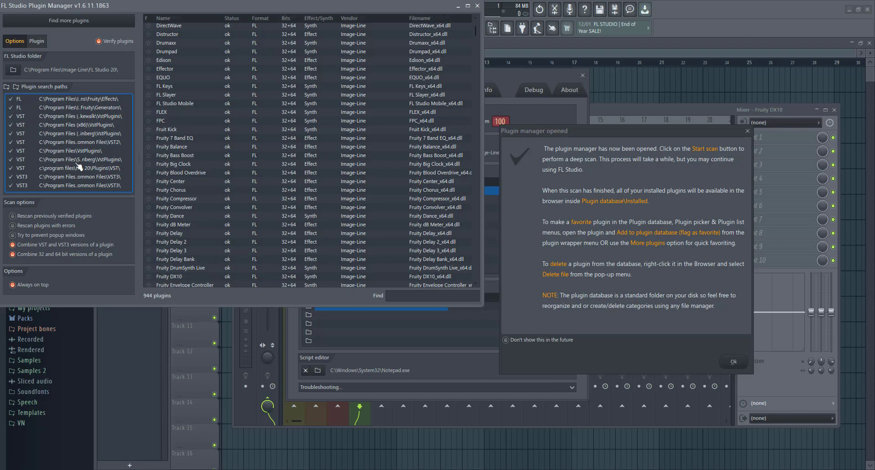
Step: Scan the search paths for more plugins and review the format of each entry in the plugin list
click(81, 23)
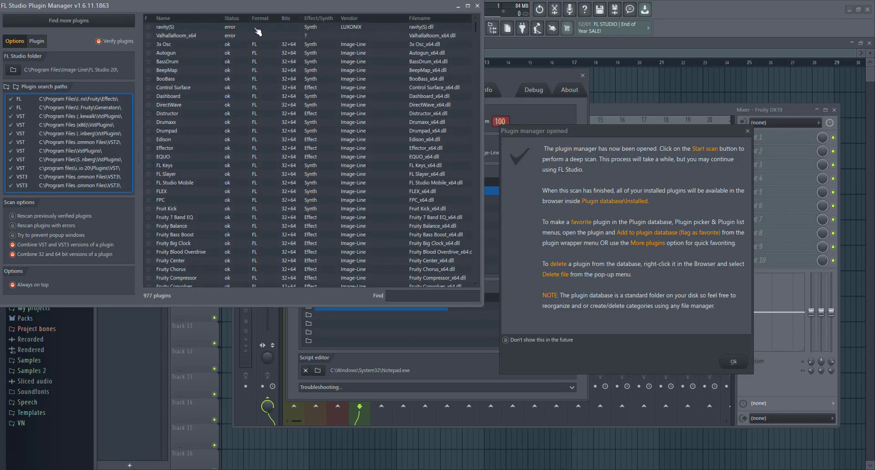
scroll(237, 42, down, 10)
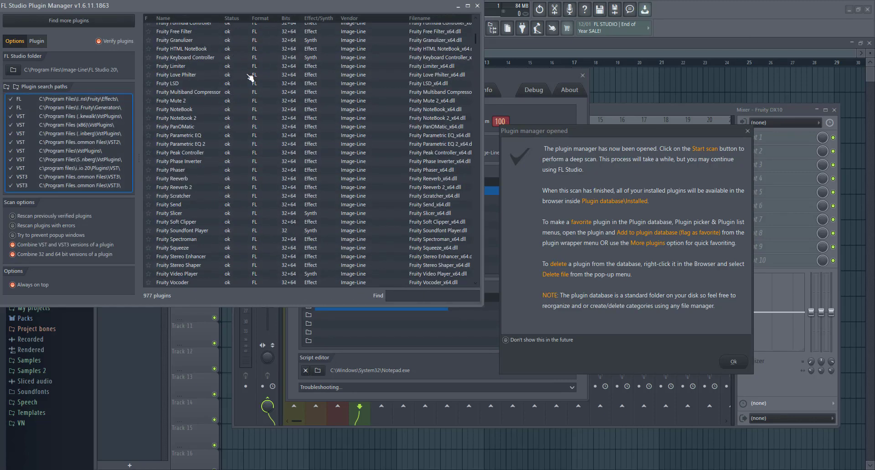
scroll(261, 41, up, 10)
scroll(256, 73, down, 20)
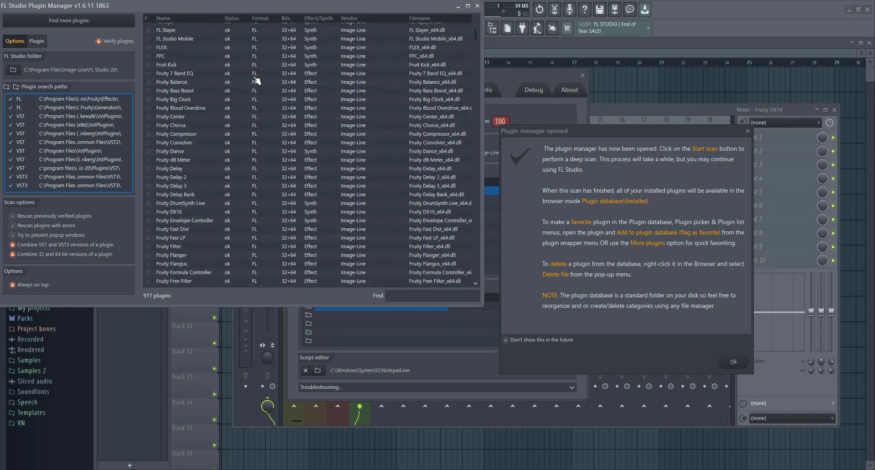
scroll(258, 81, down, 3)
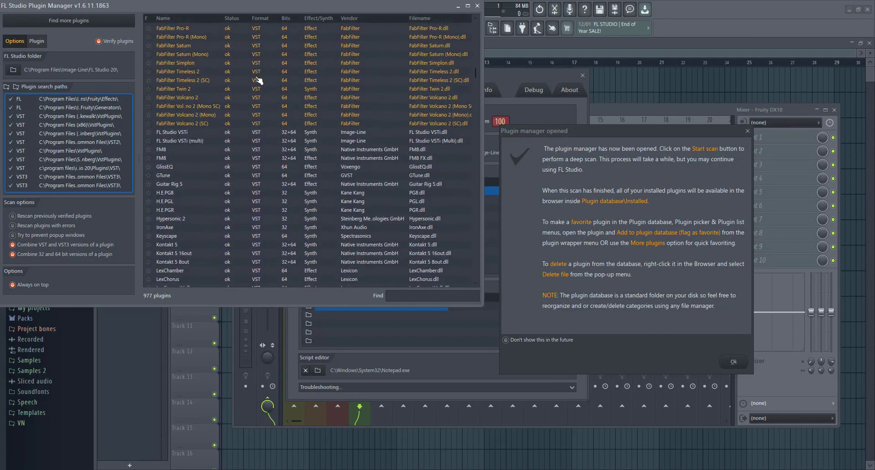
scroll(260, 82, up, 15)
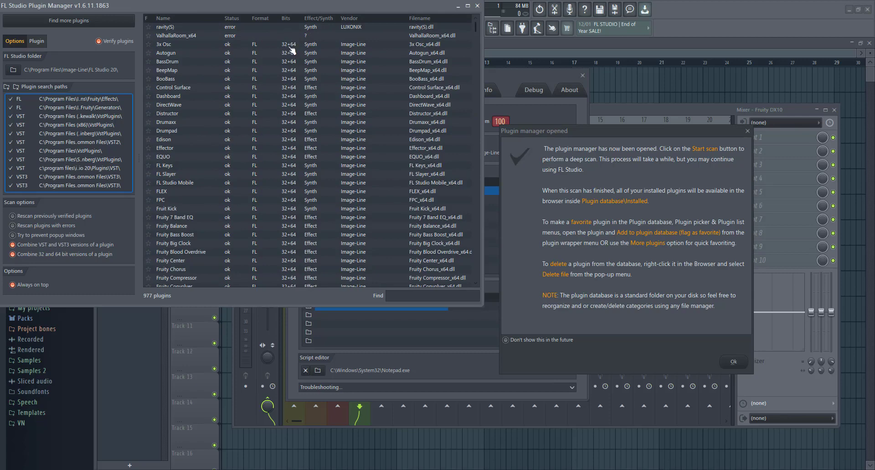
Step: Examine which plugins in the list are 32-bit, 64-bit or both
scroll(292, 60, down, 20)
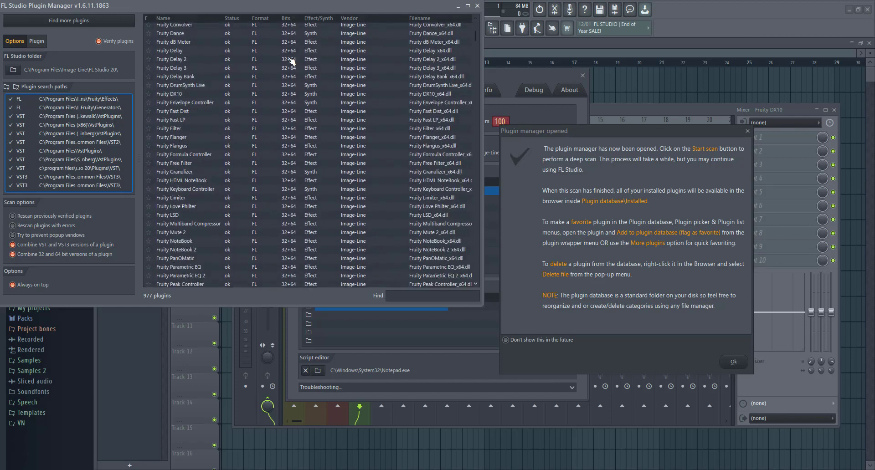
scroll(292, 60, down, 2)
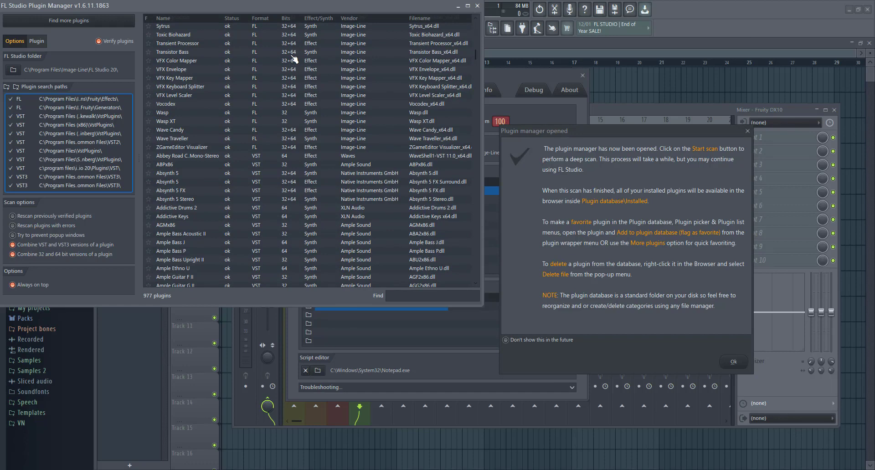
scroll(296, 59, down, 15)
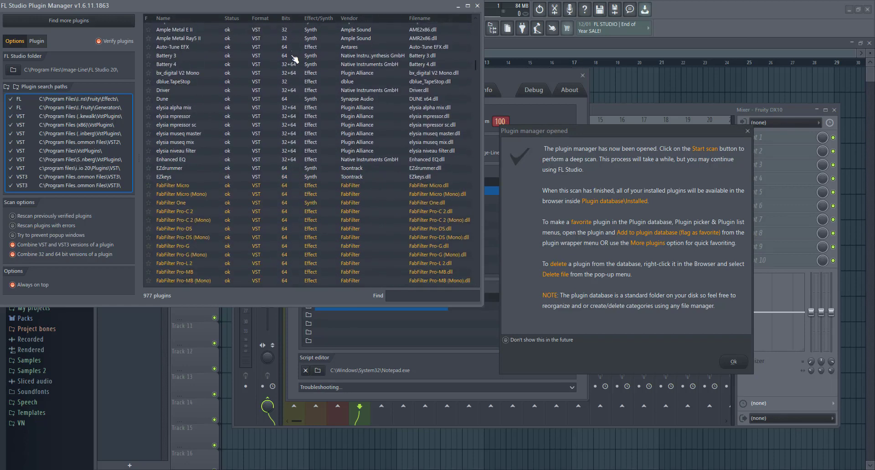
scroll(297, 56, down, 15)
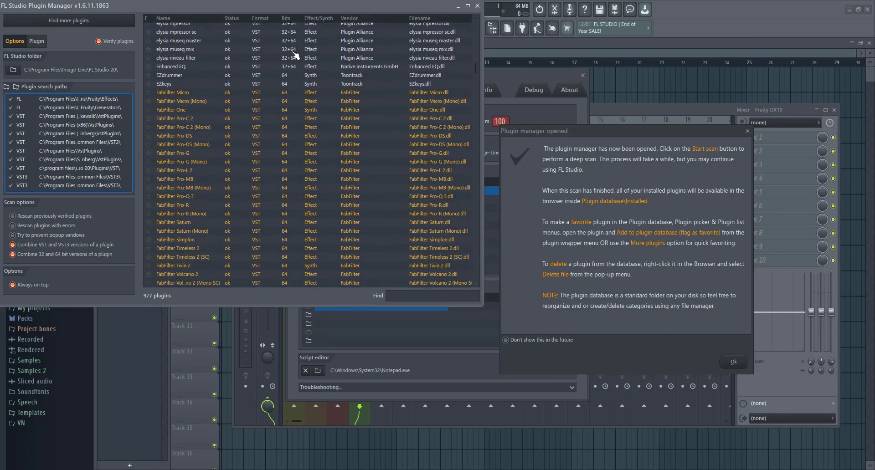
scroll(295, 55, down, 5)
scroll(294, 62, down, 20)
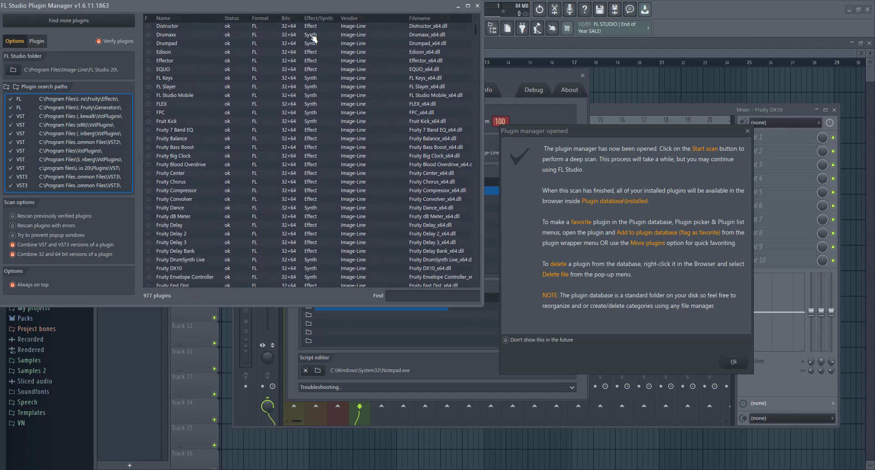
Step: Examine which listed plugins are classified as effects and which as synths
scroll(311, 58, down, 15)
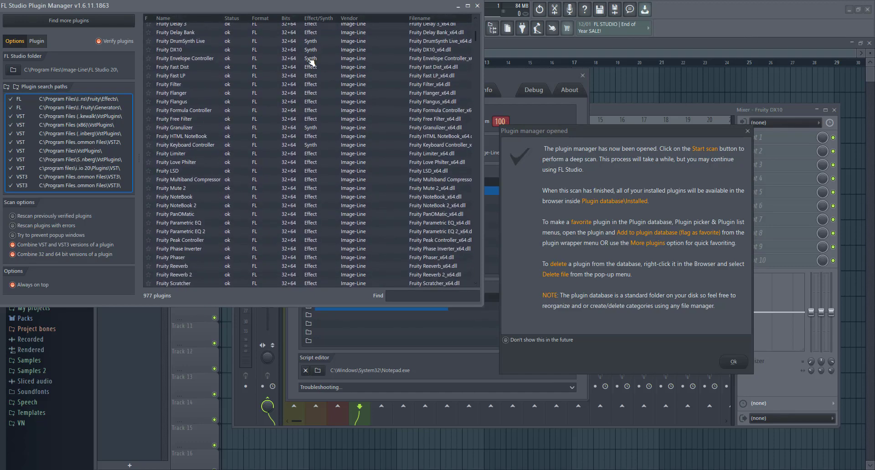
scroll(311, 62, down, 15)
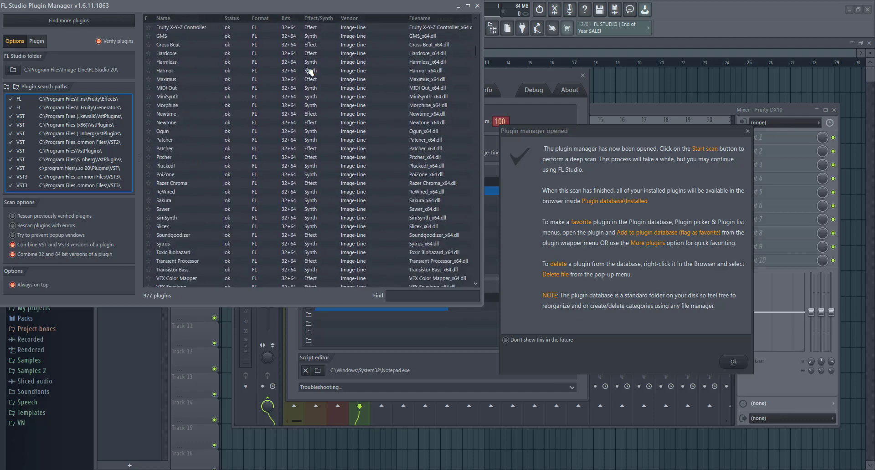
scroll(311, 72, down, 12)
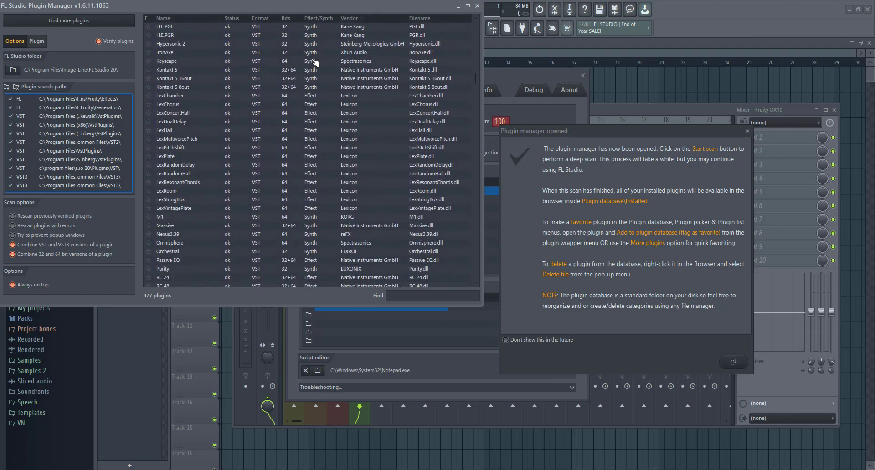
scroll(310, 75, up, 15)
scroll(322, 86, up, 15)
scroll(355, 28, up, 10)
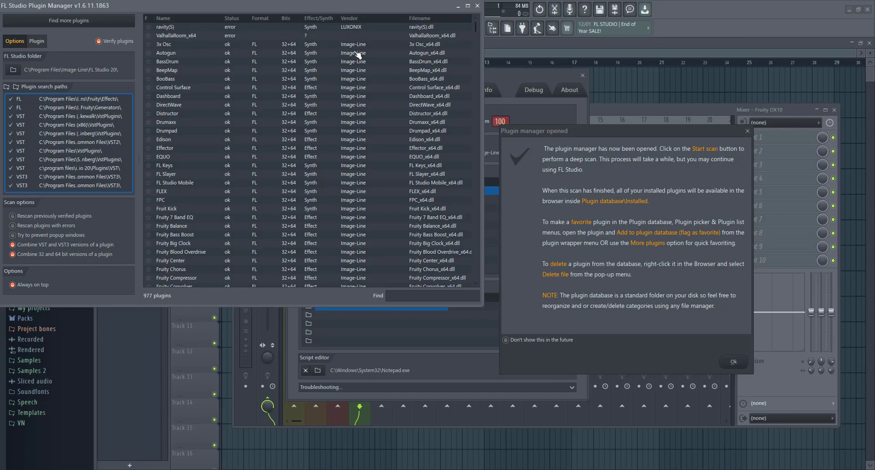
Step: Examine the vendors of the listed native and VST plugins
scroll(353, 54, down, 15)
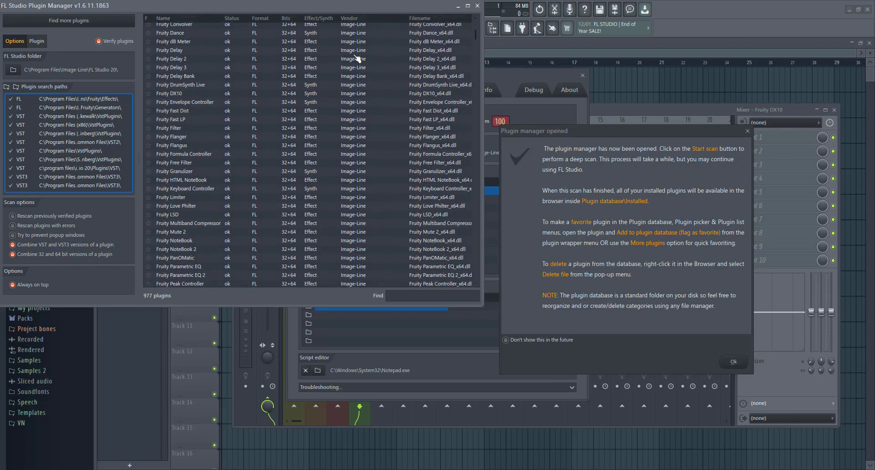
scroll(358, 58, down, 10)
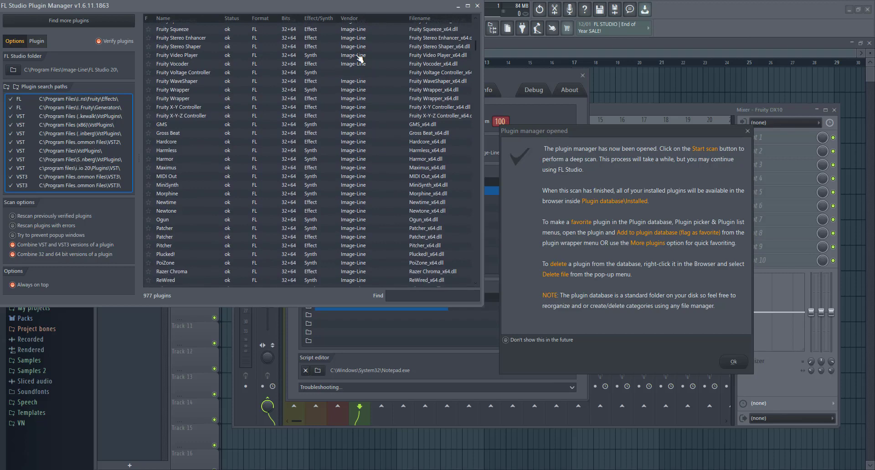
scroll(359, 58, down, 12)
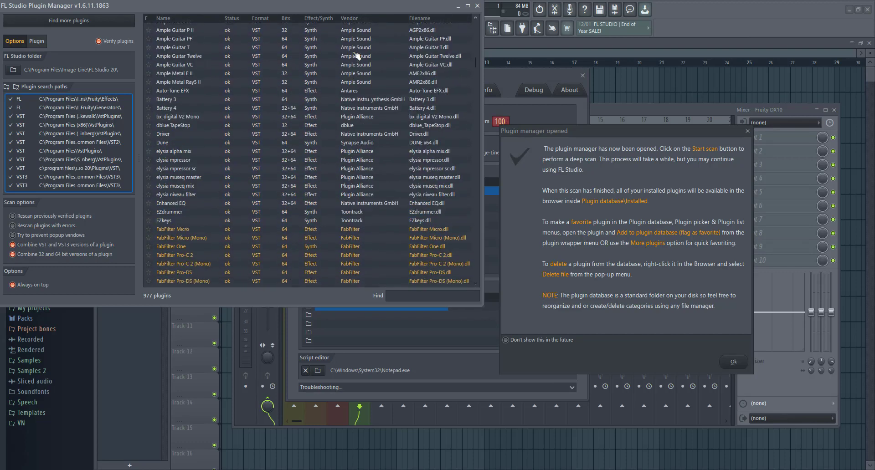
scroll(356, 55, up, 3)
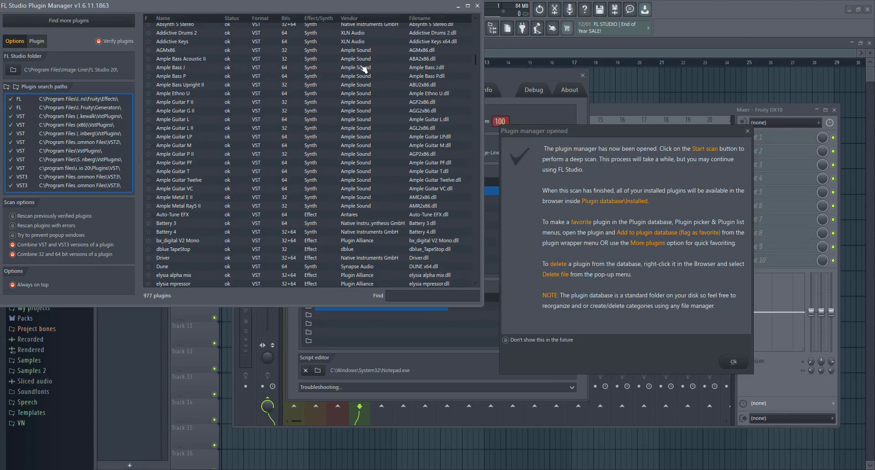
scroll(363, 76, down, 7)
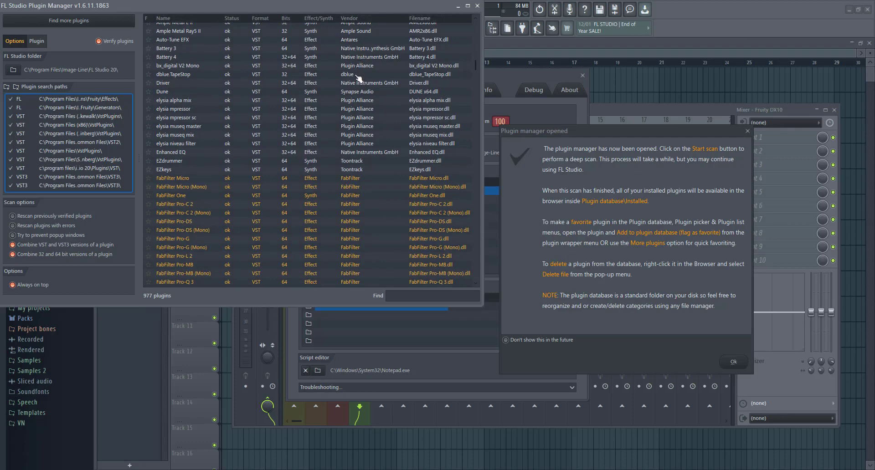
Step: Review the highlighted FabFilter entries in the plugin list, then close the Plugin Manager, its notice and the settings
scroll(361, 70, down, 2)
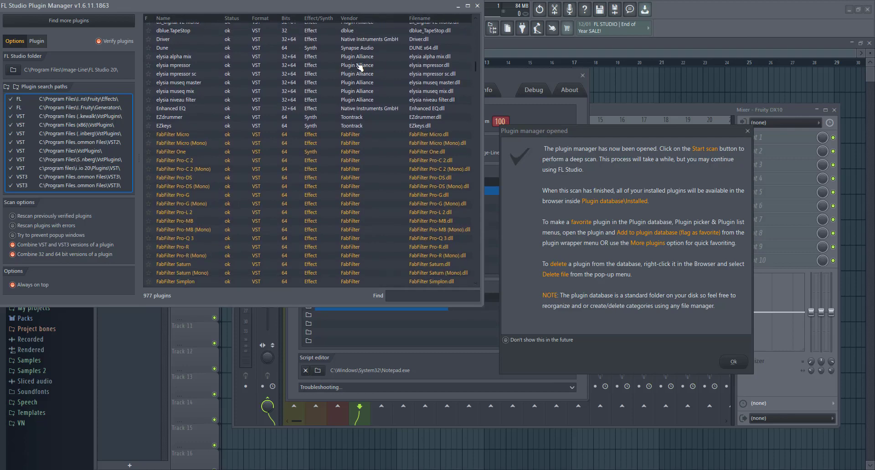
scroll(360, 55, down, 10)
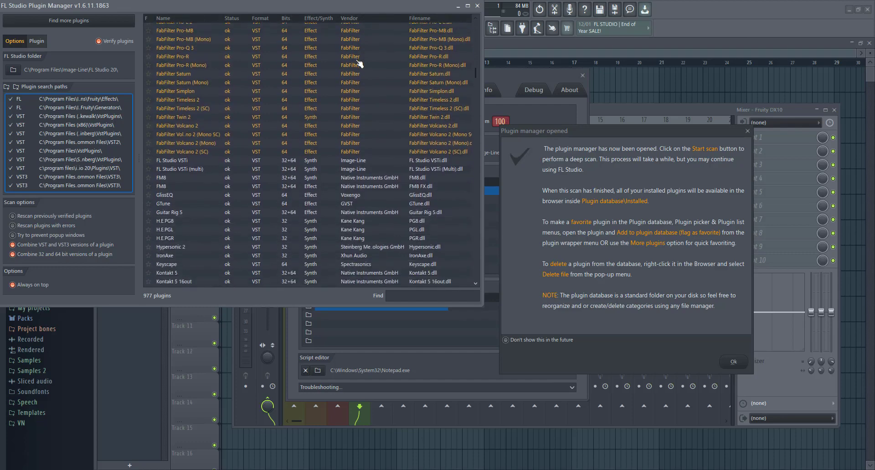
click(477, 6)
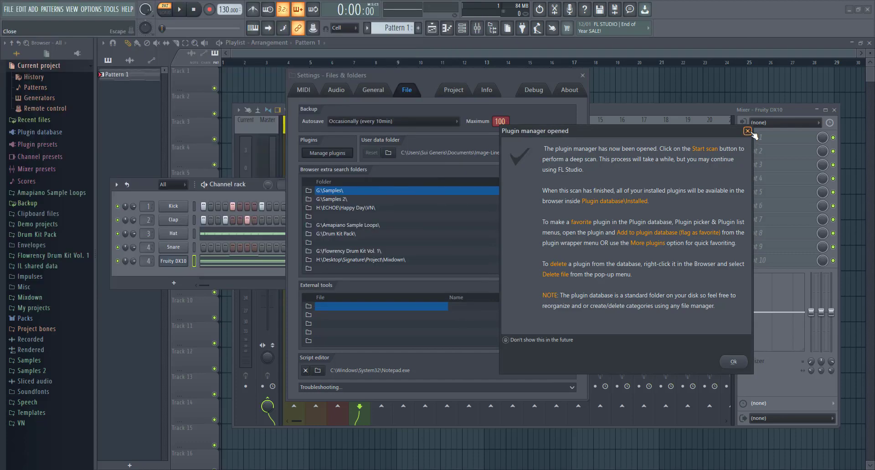
click(748, 131)
click(582, 76)
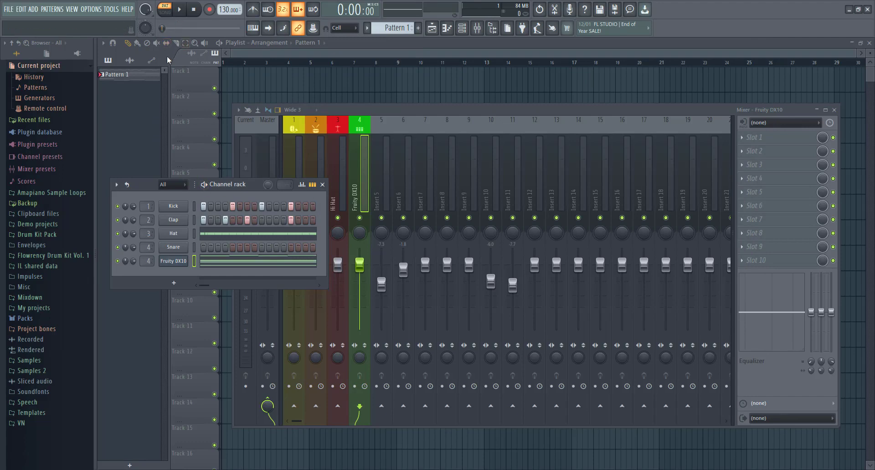
Step: Examine the newly found effects in the browser's plugin database, then collapse their folder
click(78, 54)
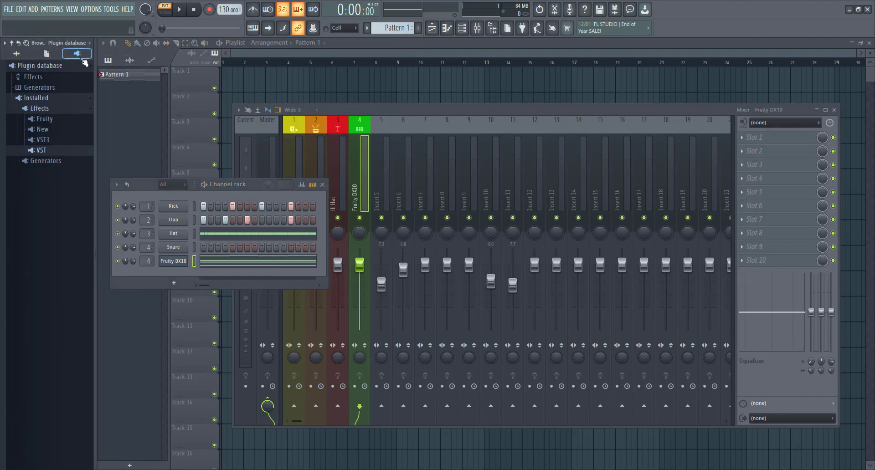
click(42, 129)
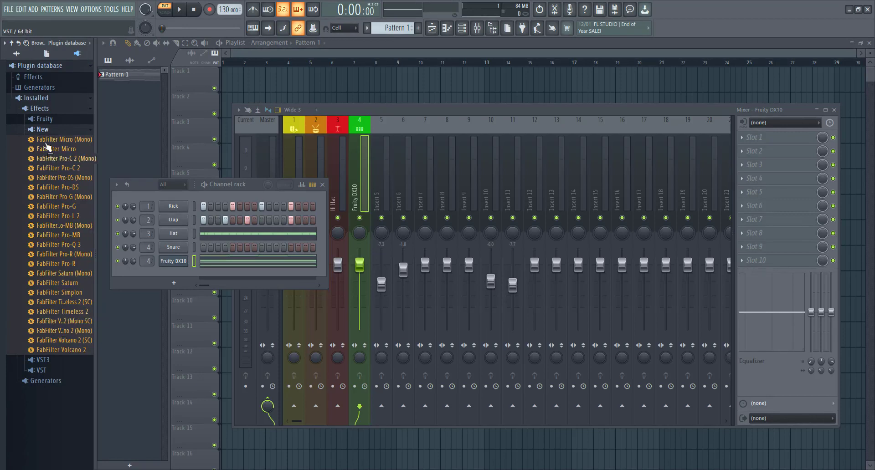
click(48, 129)
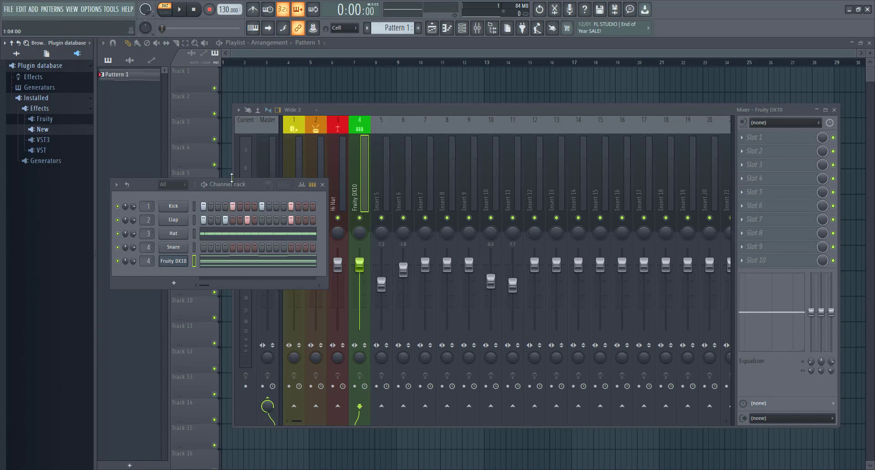
Step: View the Plugin Manager through the program options, then close it
click(96, 10)
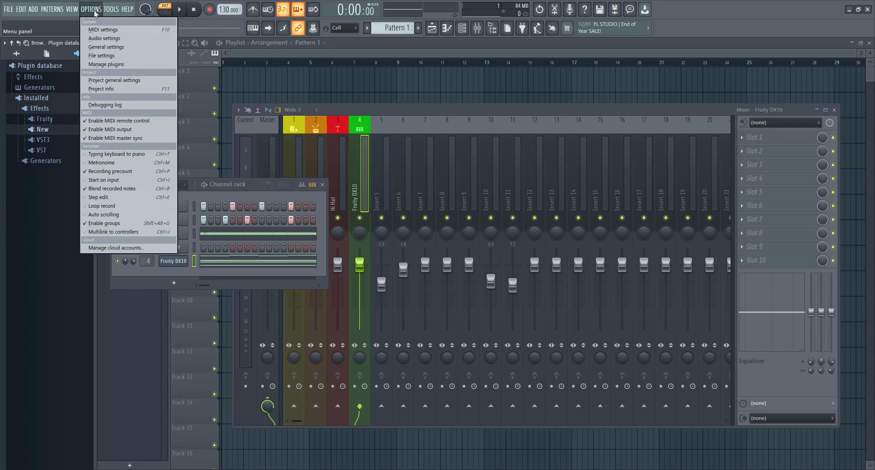
click(99, 66)
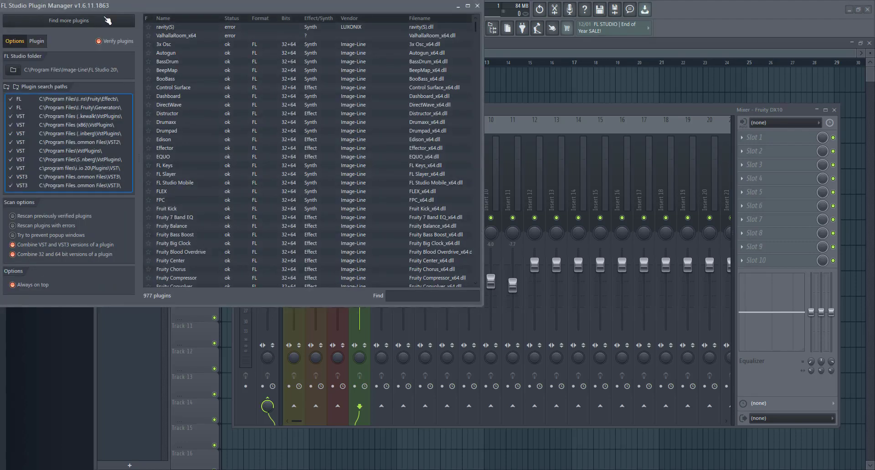
click(477, 6)
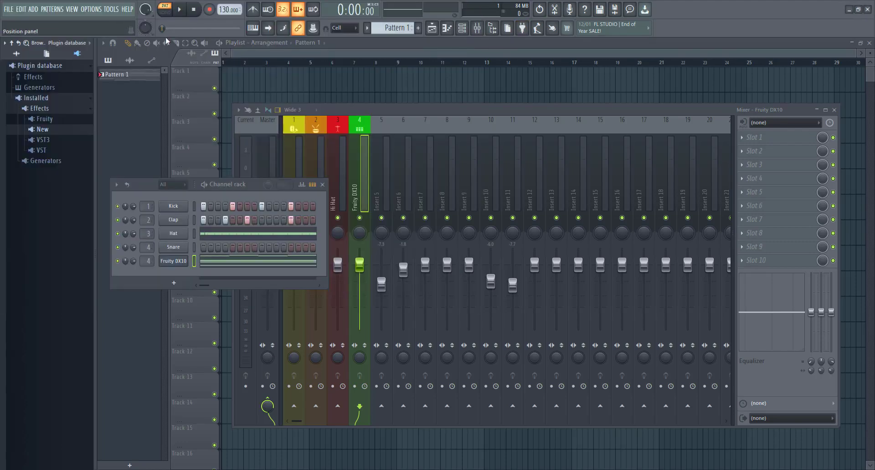
Step: View the full generator plugin selection list, continue from it to the Plugin Manager, then close the manager
click(33, 10)
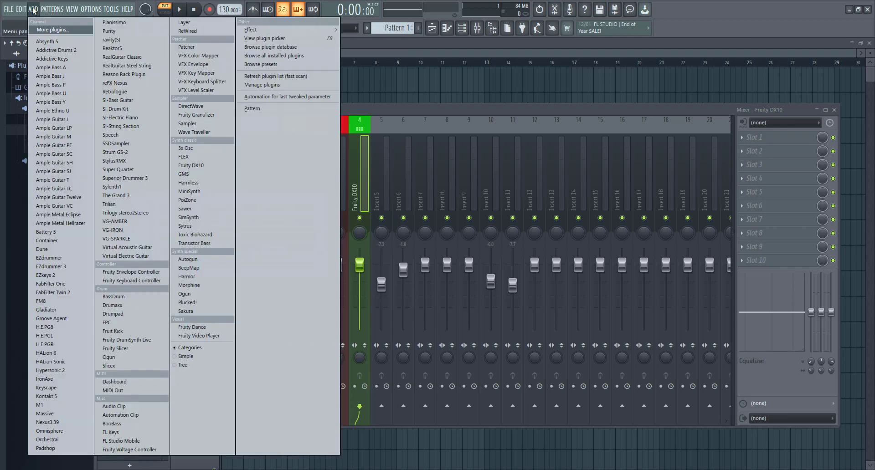
click(46, 31)
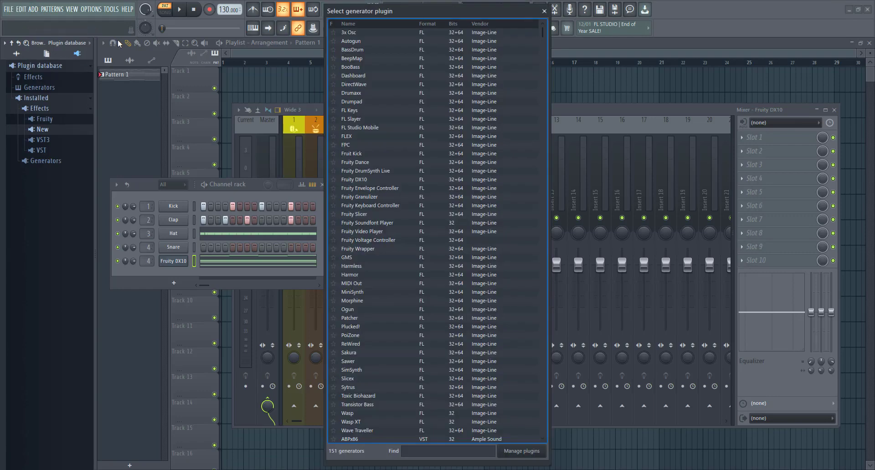
click(523, 452)
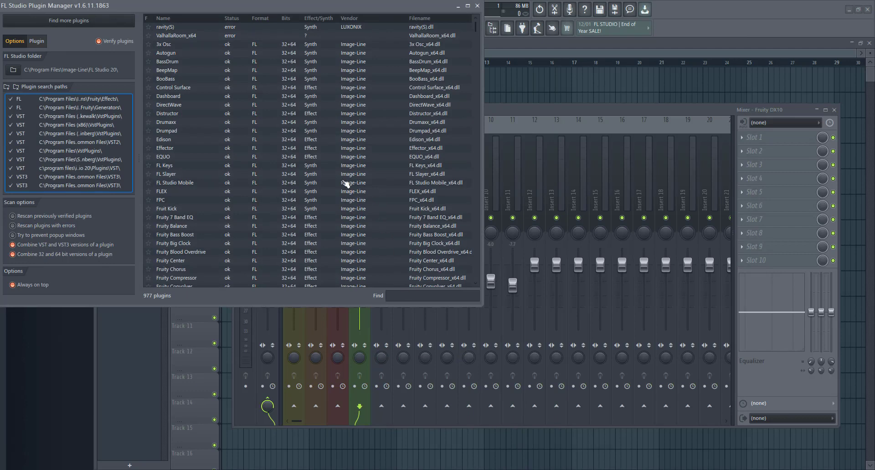
click(477, 6)
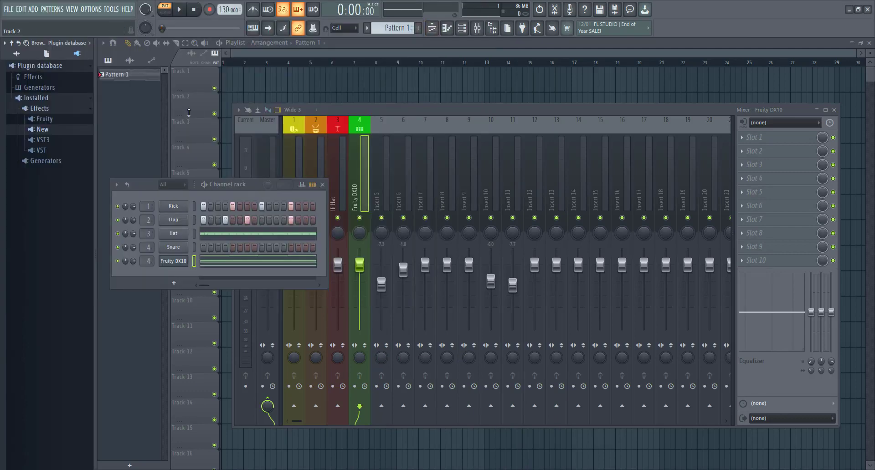
click(28, 9)
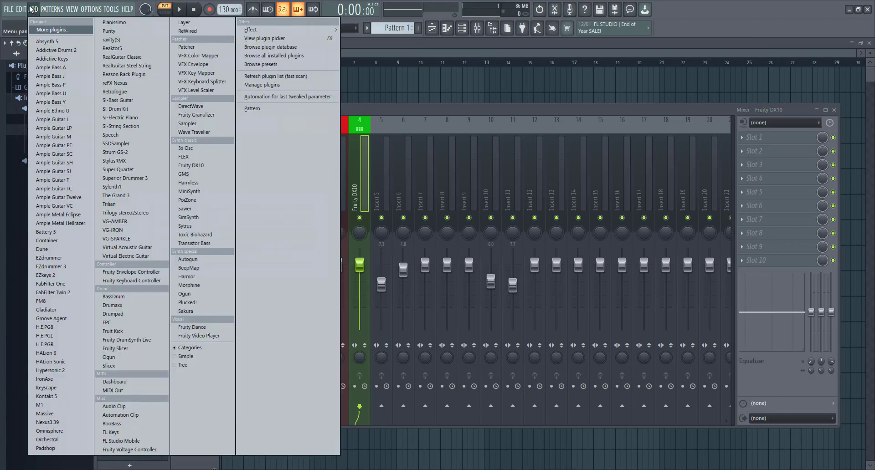
click(26, 9)
click(8, 9)
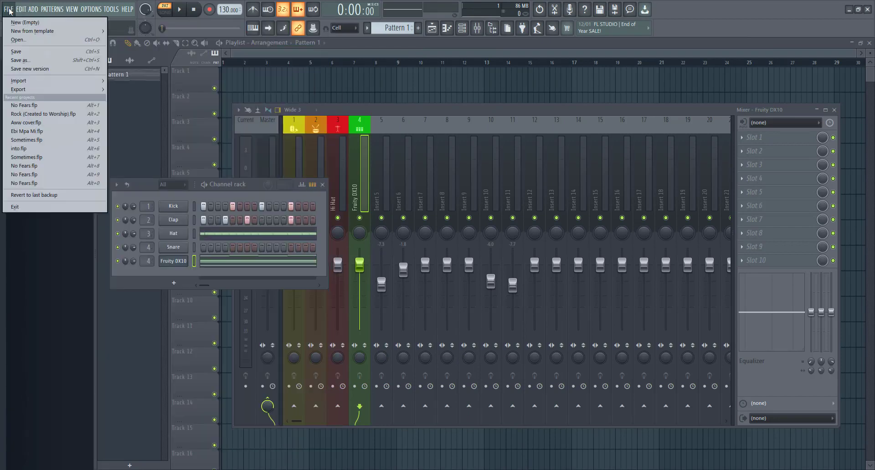
mouse_move(89, 4)
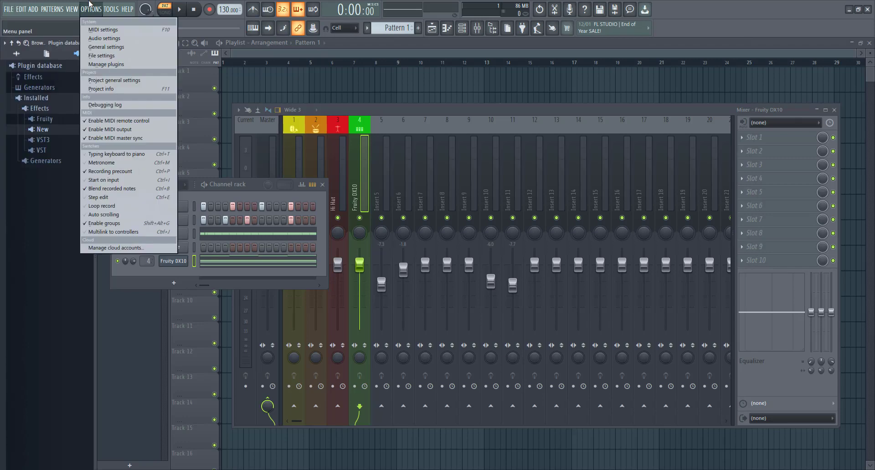
Step: Show all content in the browser and examine the extra search folders in the file settings
click(17, 54)
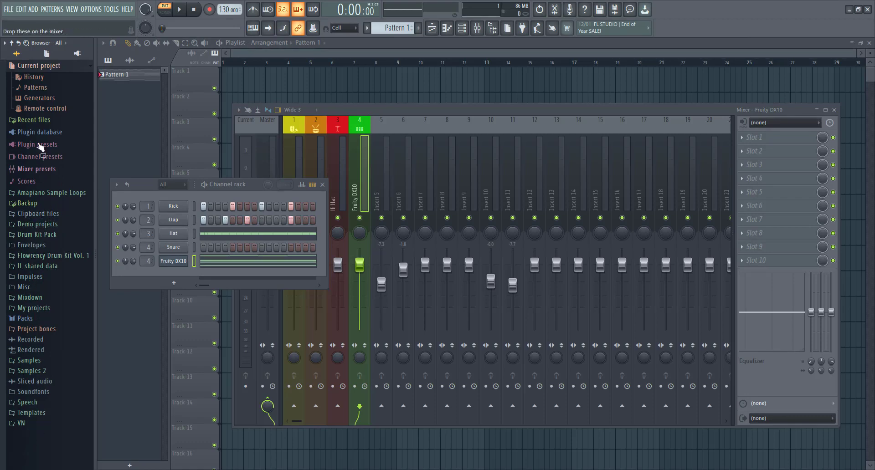
click(93, 10)
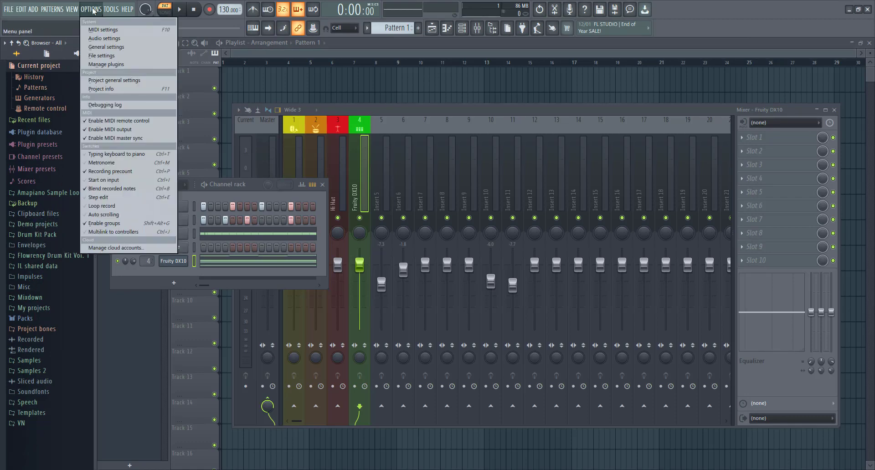
click(94, 55)
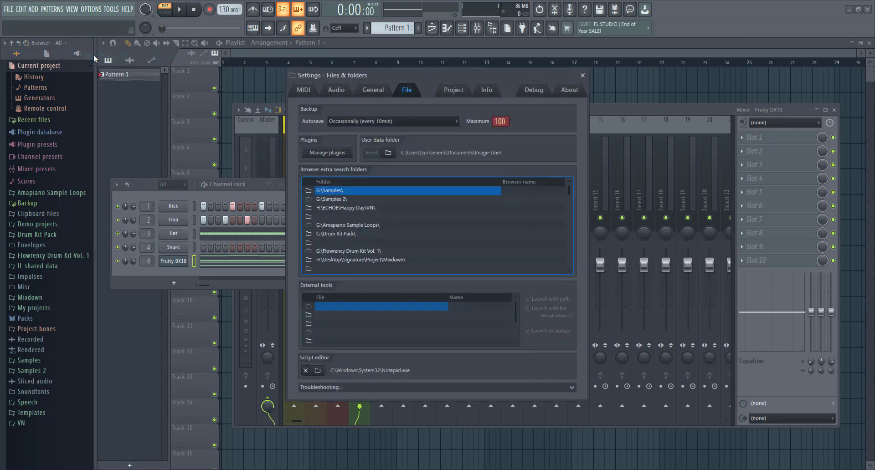
scroll(344, 238, down, 7)
scroll(344, 237, down, 10)
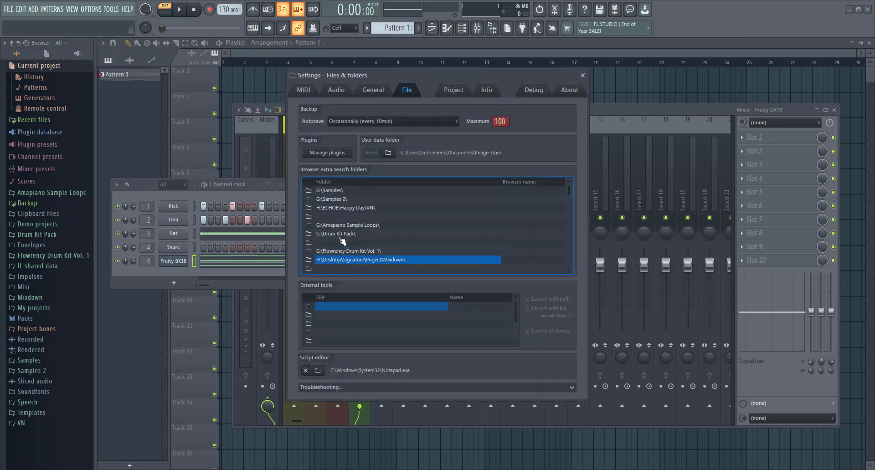
scroll(334, 222, up, 15)
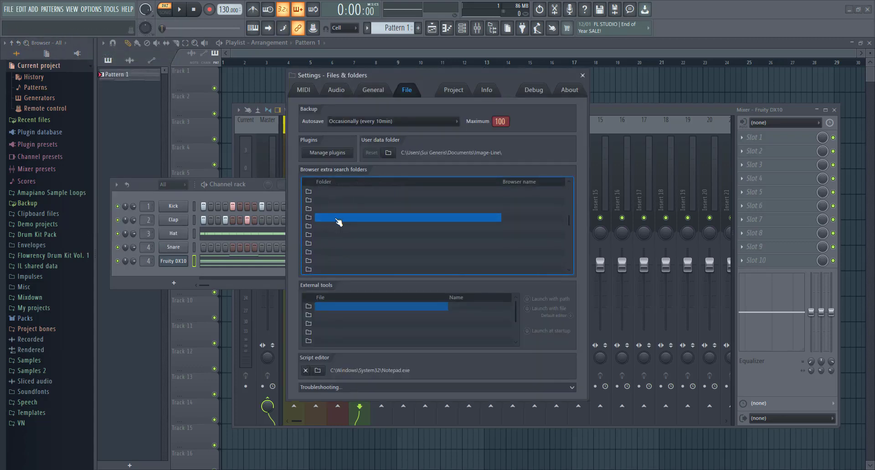
Step: Browse to the Native Instruments folder in Documents for an empty extra search folder entry, then cancel the selection
click(307, 216)
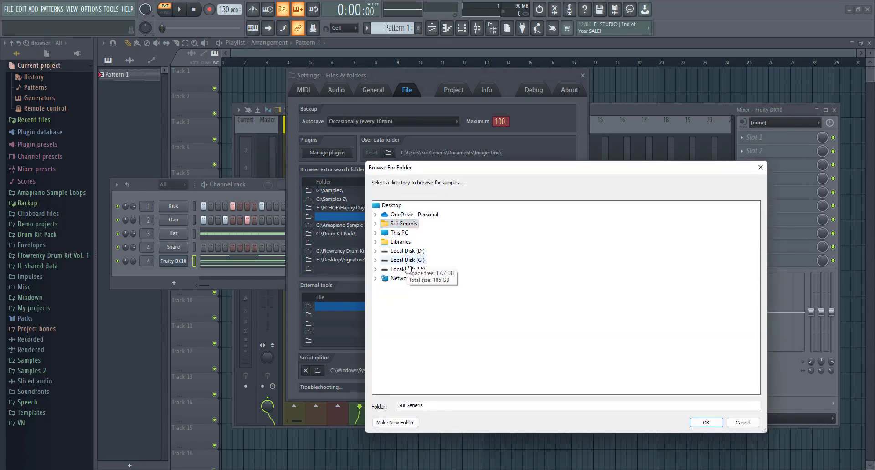
double_click(394, 234)
double_click(410, 250)
scroll(427, 280, down, 5)
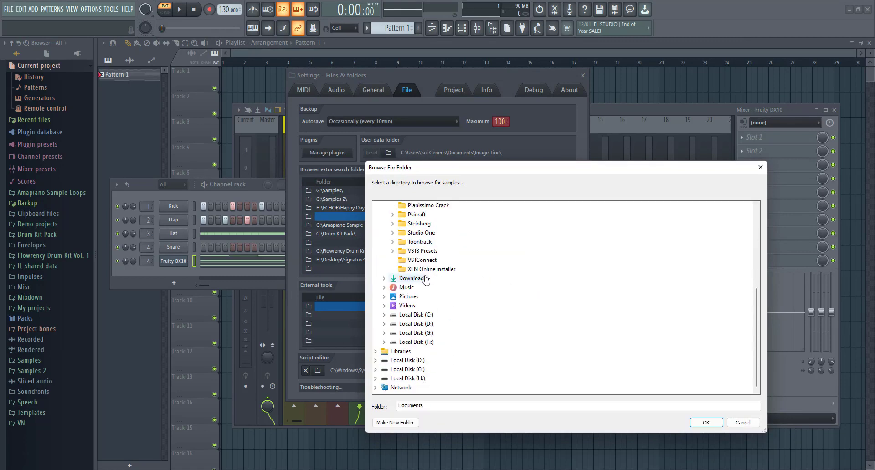
scroll(426, 280, up, 2)
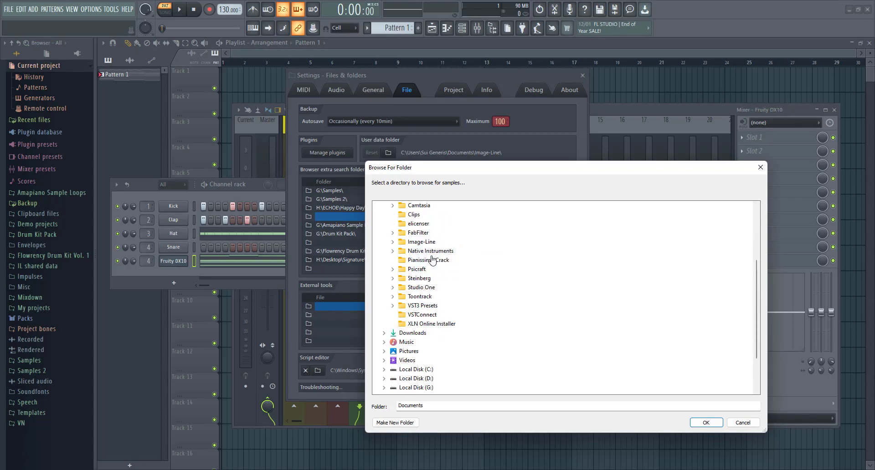
click(426, 260)
double_click(435, 251)
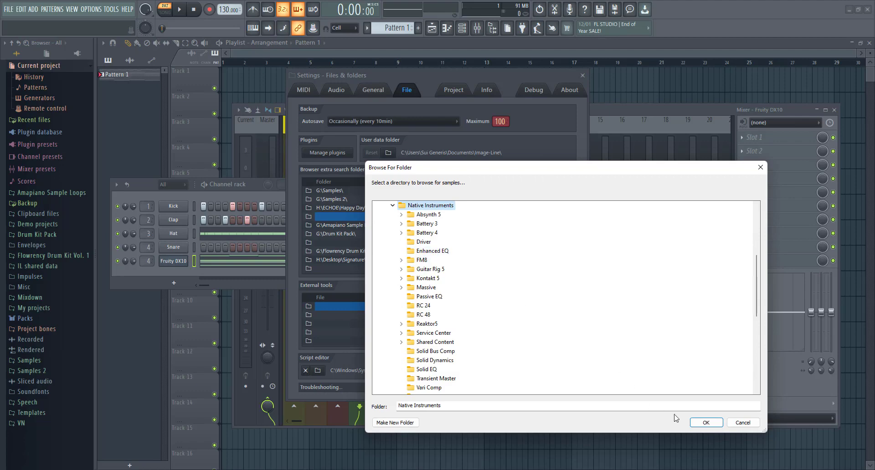
click(741, 423)
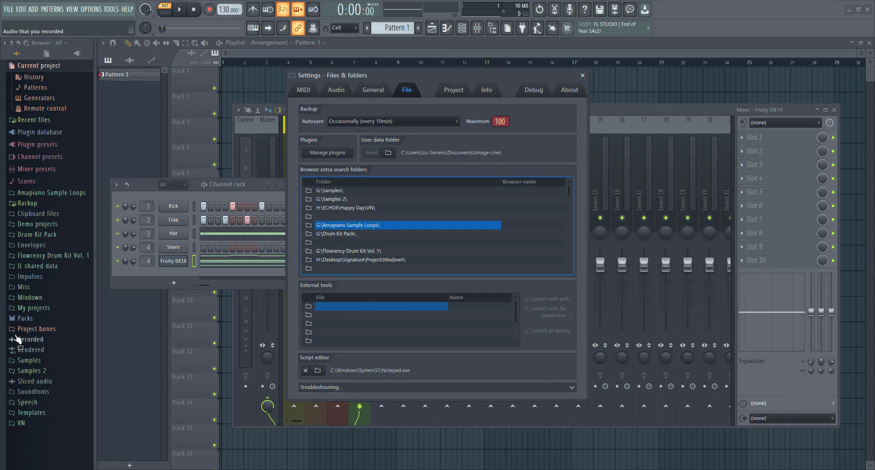
Step: Look through the Packs and Samples folders in the browser, collapse them and close the settings
click(30, 319)
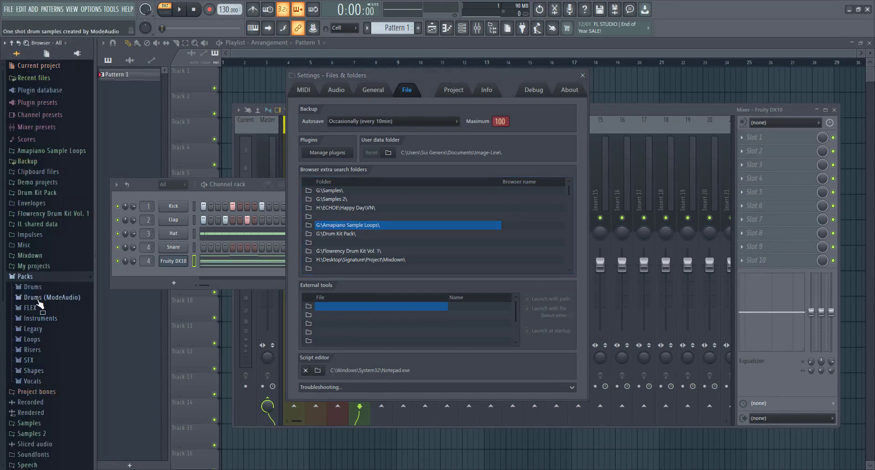
click(22, 276)
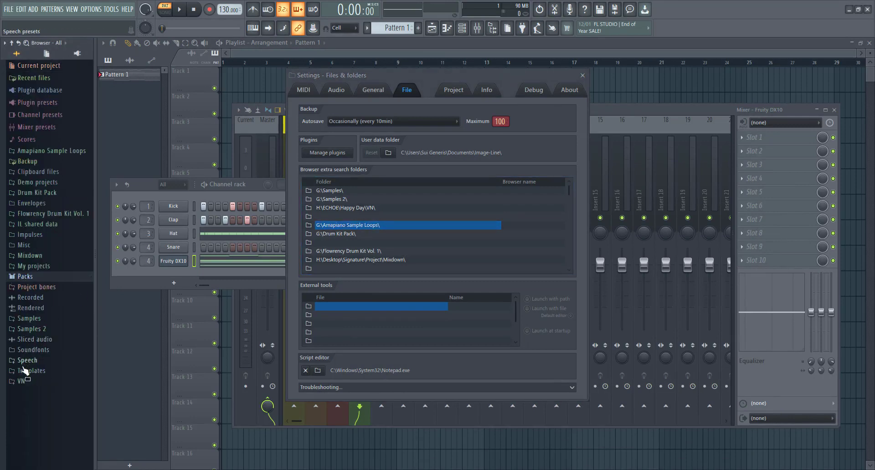
click(29, 318)
click(30, 318)
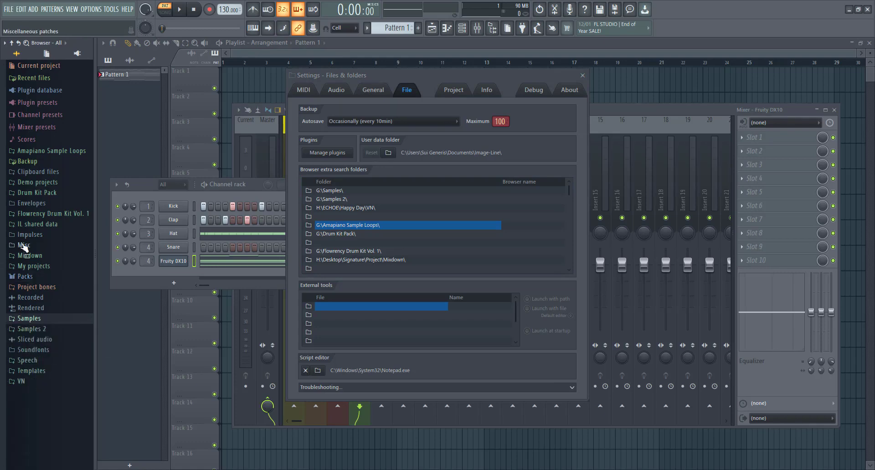
click(582, 76)
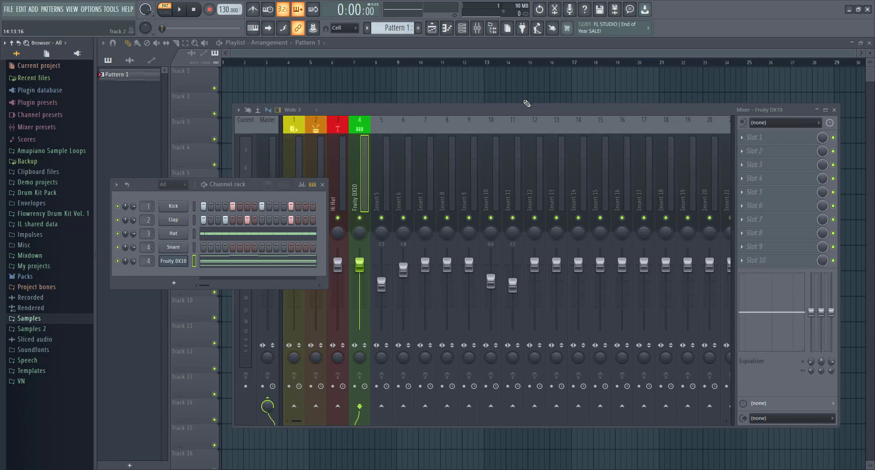